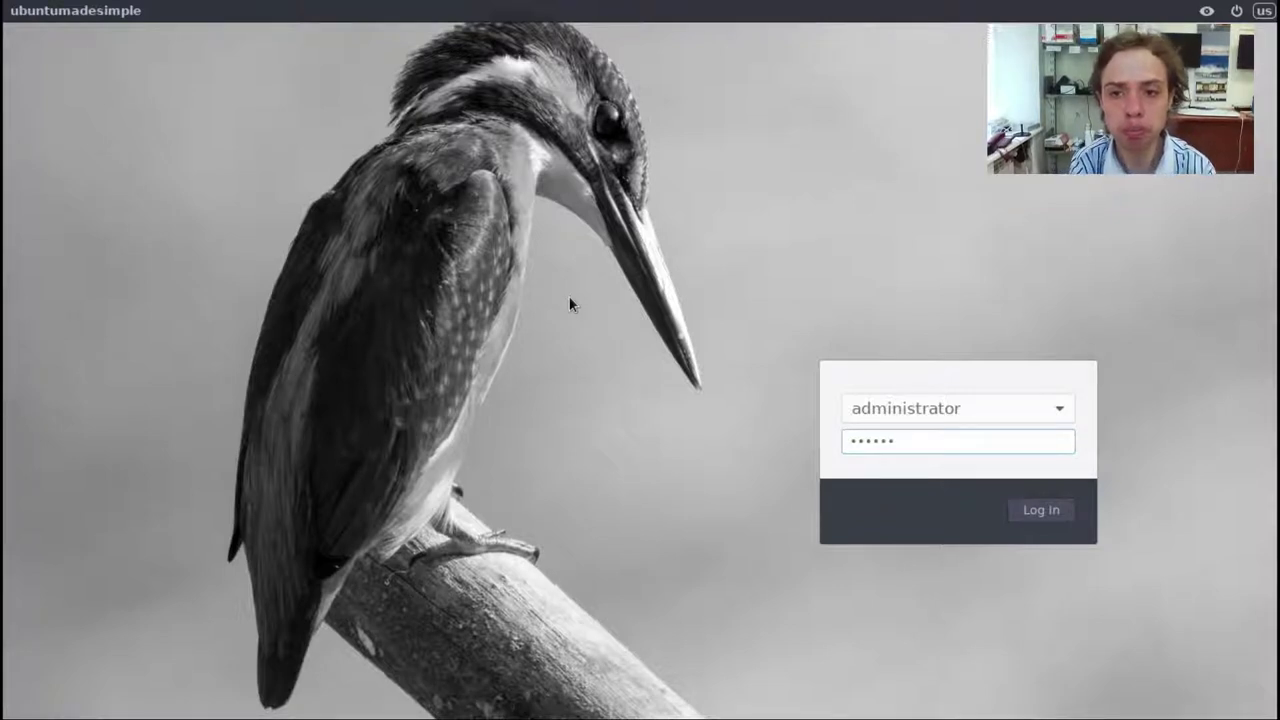
Step: Log in to the administrator account and open MX Welcome by searching the applications for "we"
key("Return")
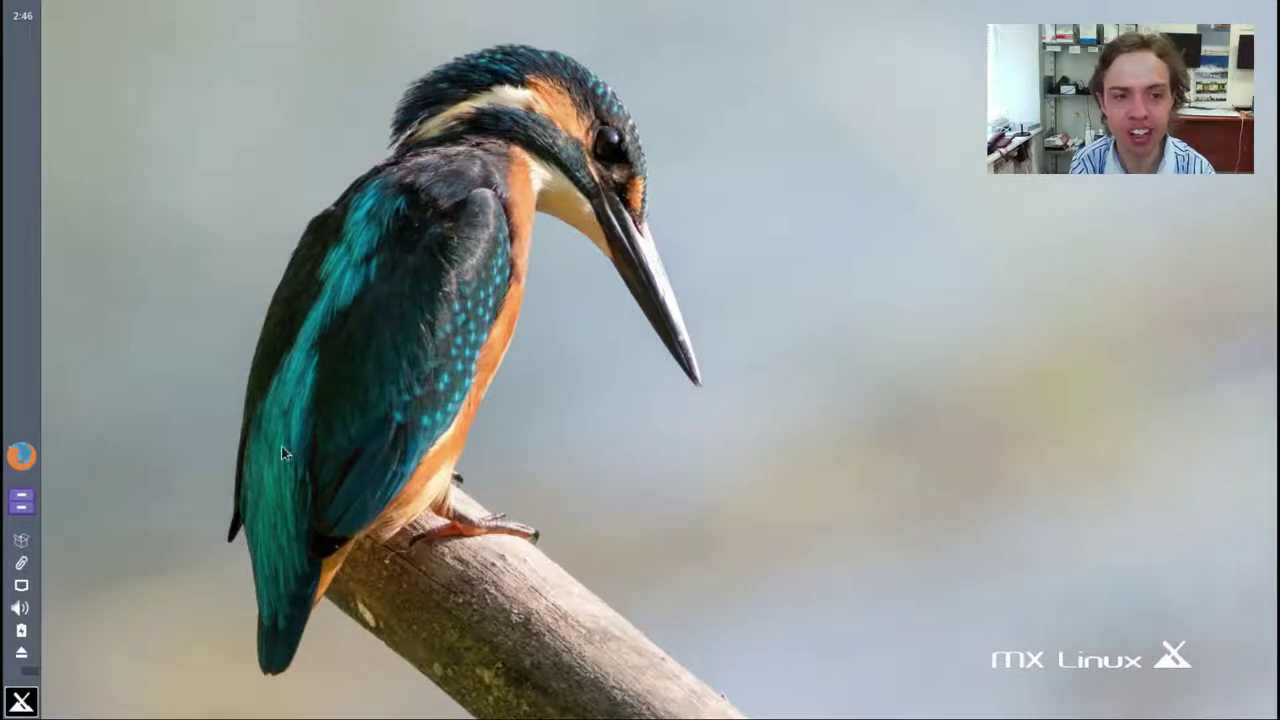
left_click(22, 704)
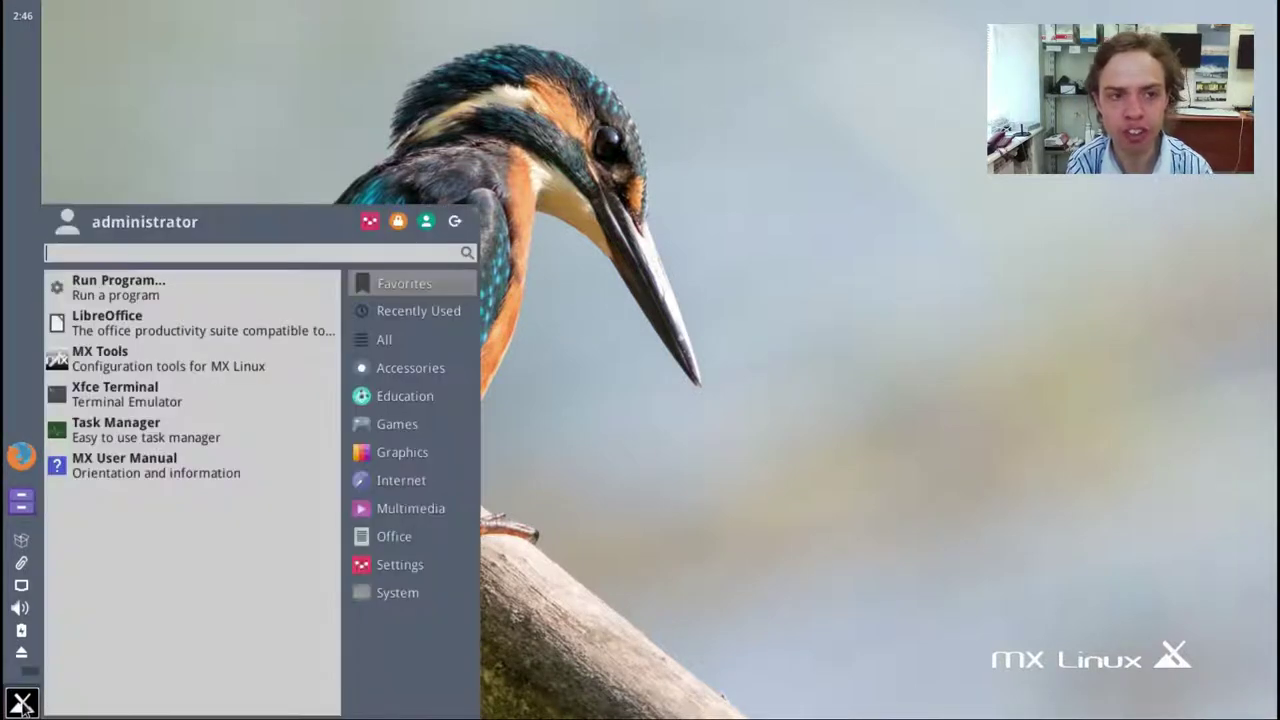
type("we")
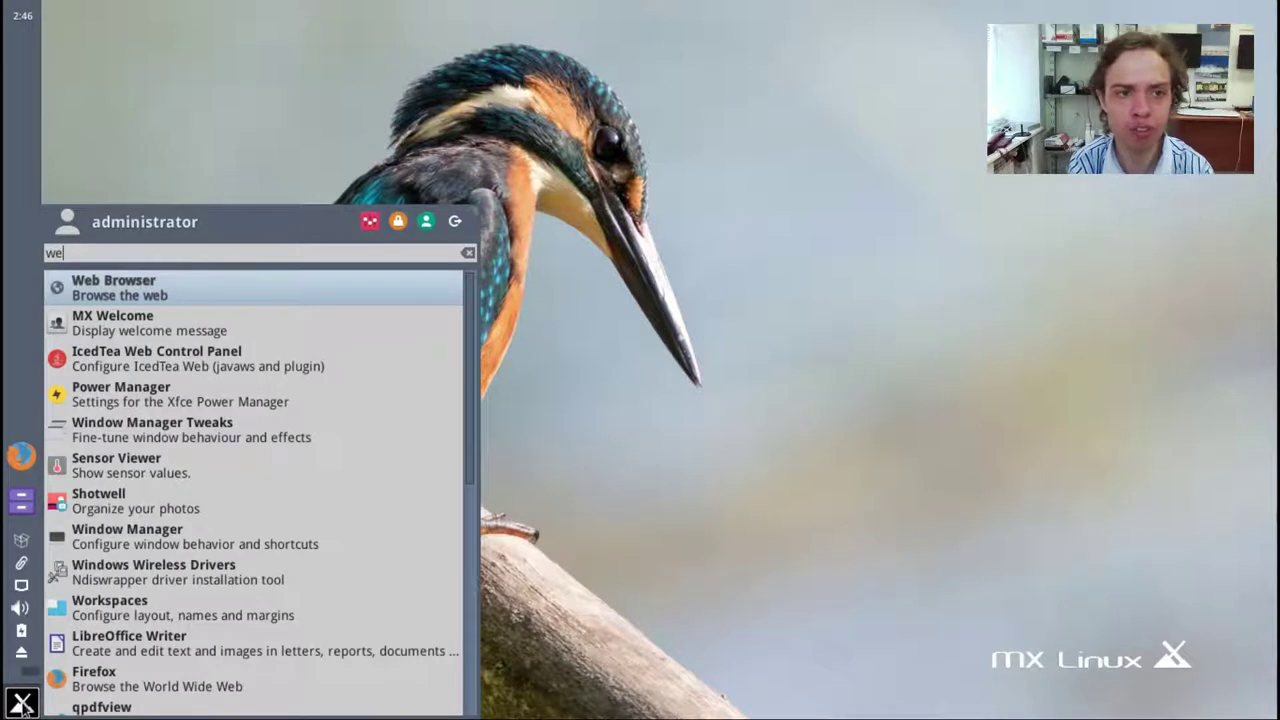
left_click(128, 334)
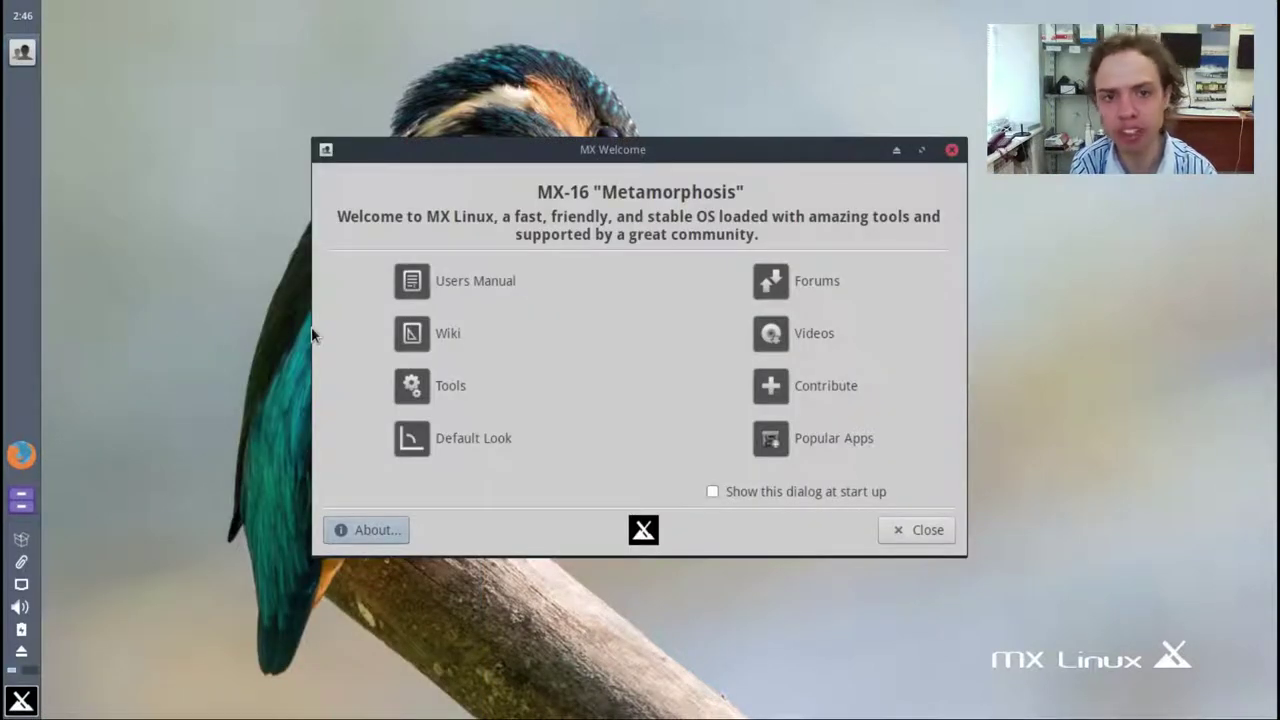
Step: View the MX-16 Users Manual maximized from its first page to the end of the glossary, and close it
left_click(411, 284)
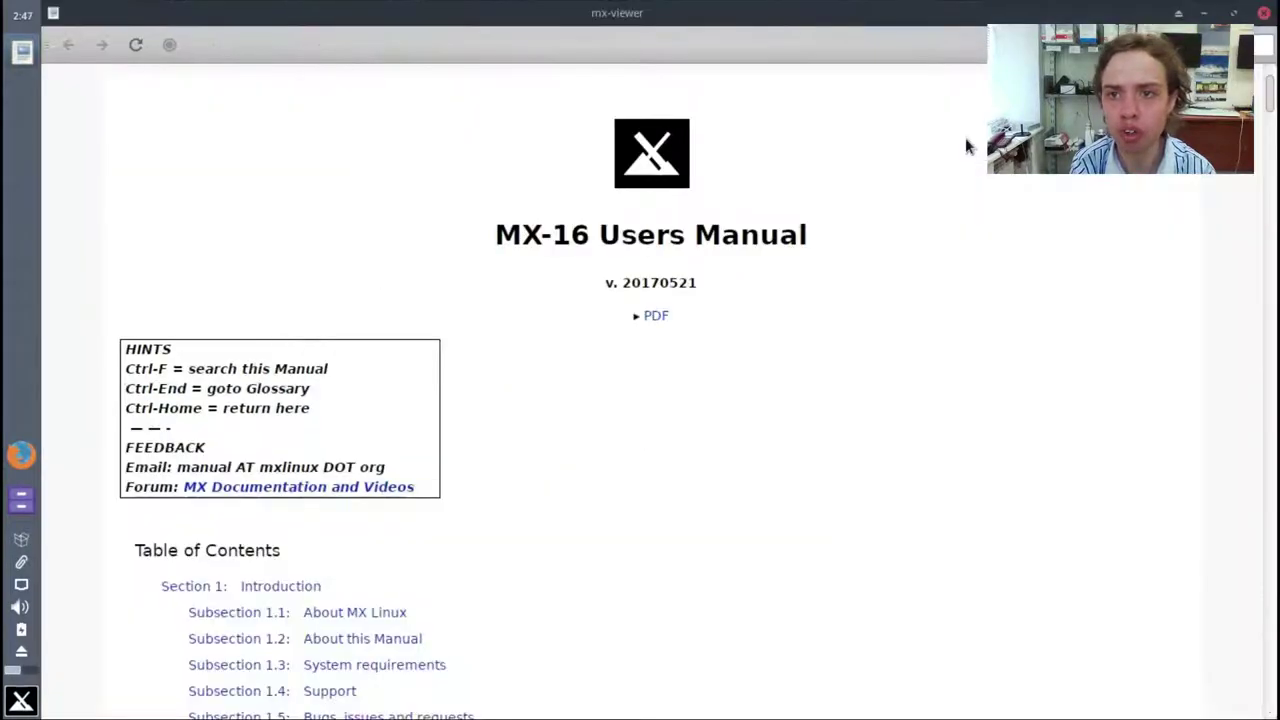
left_click(968, 138)
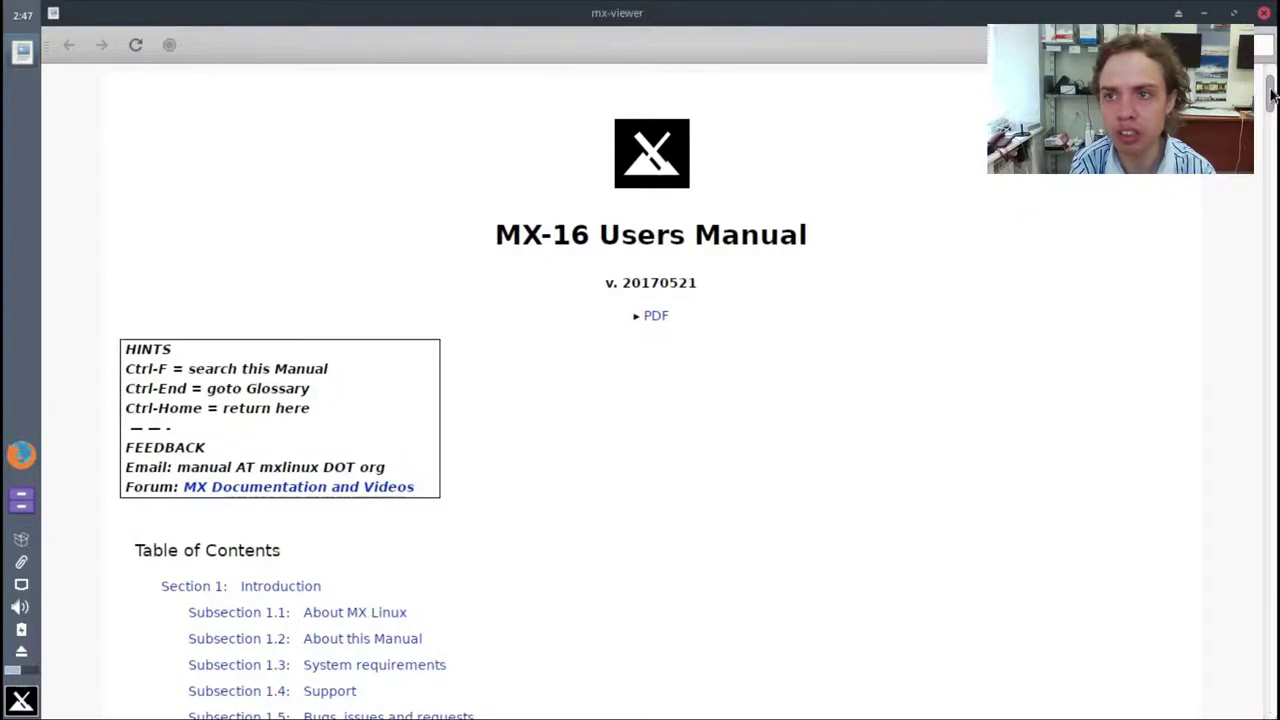
scroll(1272, 97, "down", 4)
left_click_drag(1272, 97, 1270, 685)
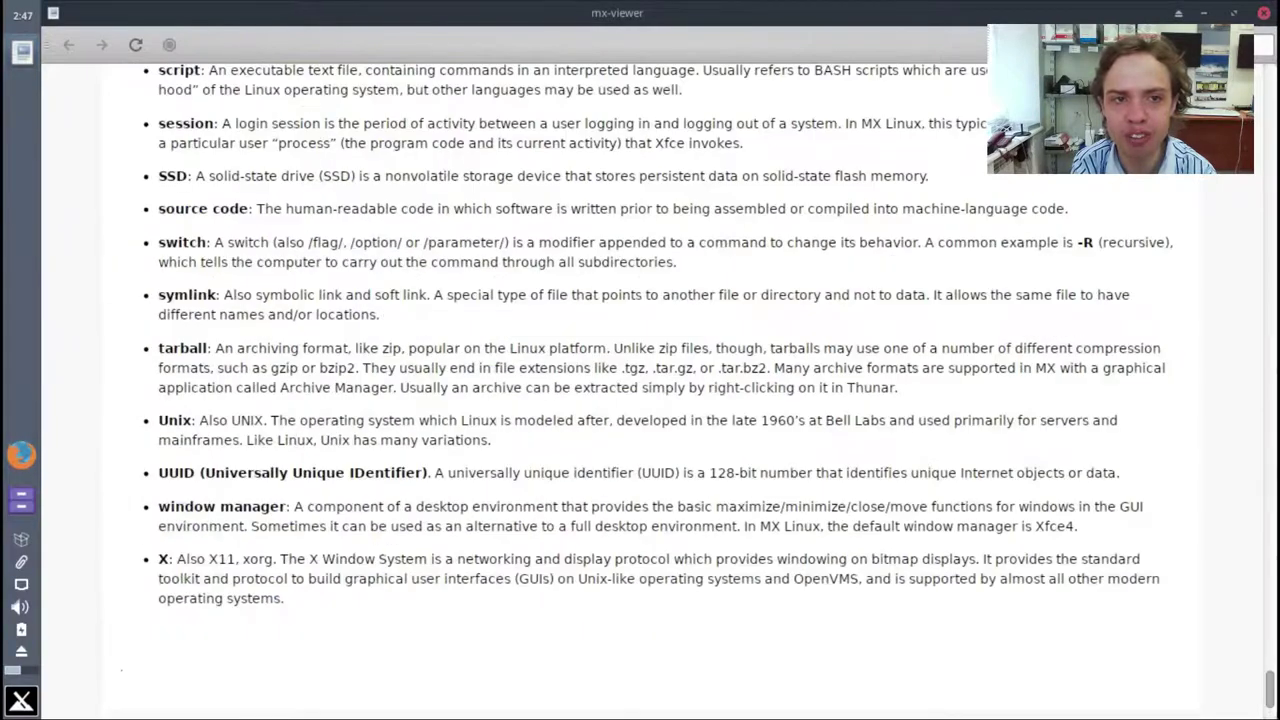
left_click(1262, 14)
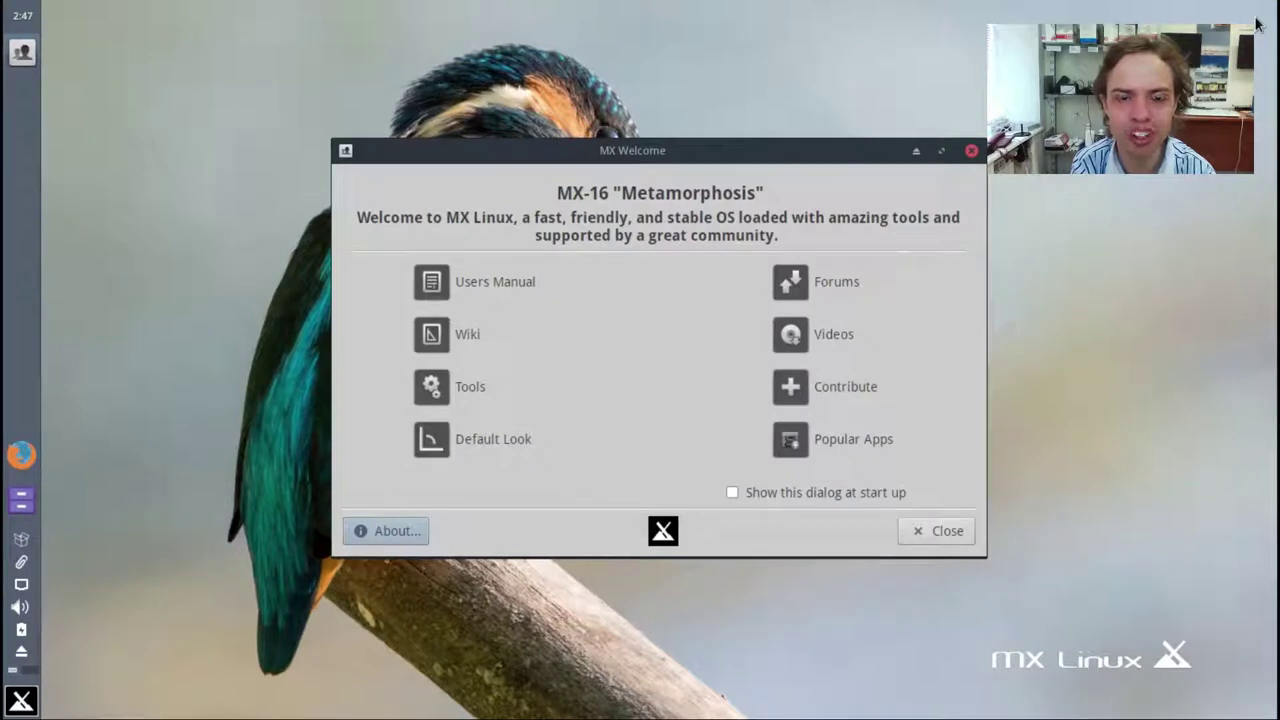
Step: Read the Luckybackup article in the Applications section of the maximized MX/antiX wiki, and close the viewer
left_click(468, 336)
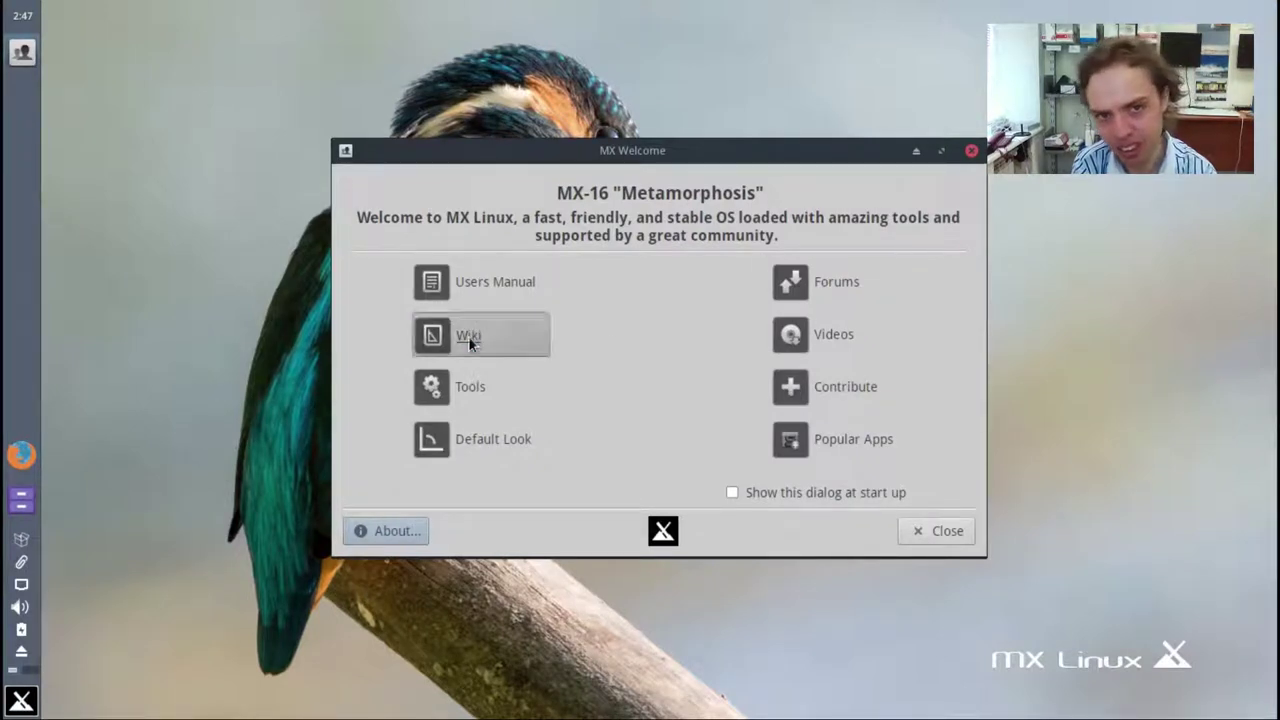
left_click(970, 138)
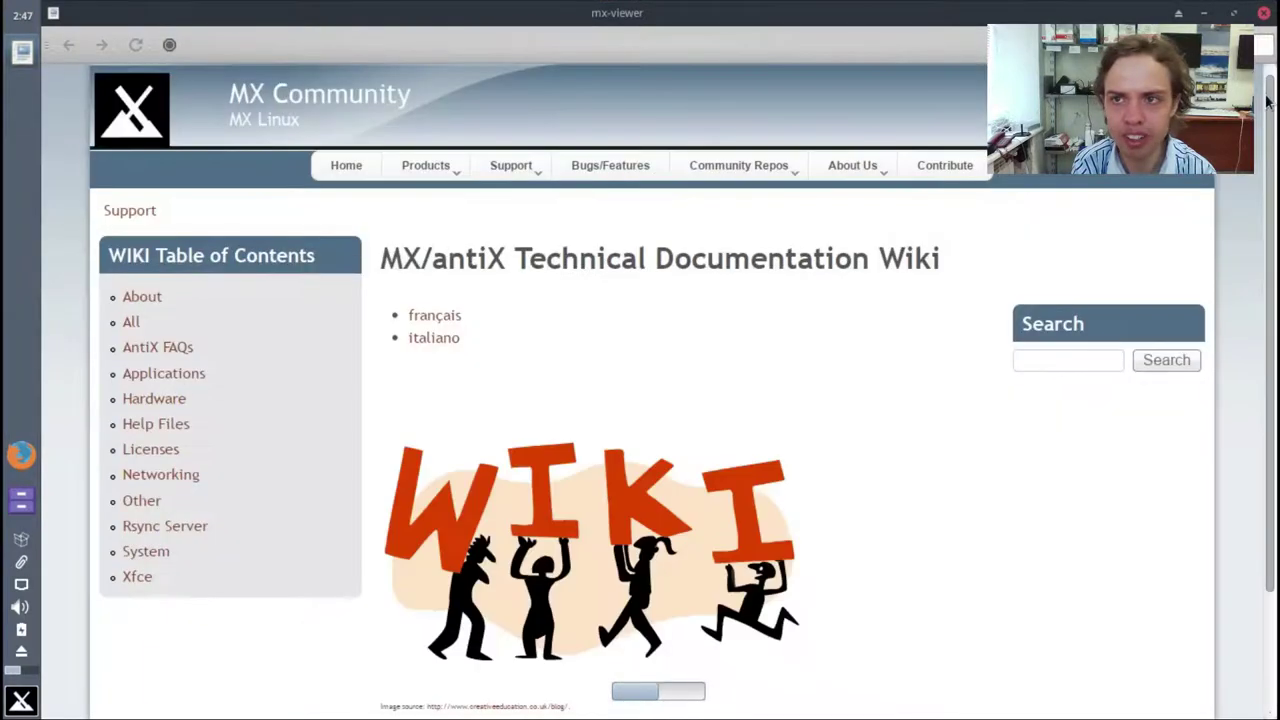
scroll(1268, 110, "down", 3)
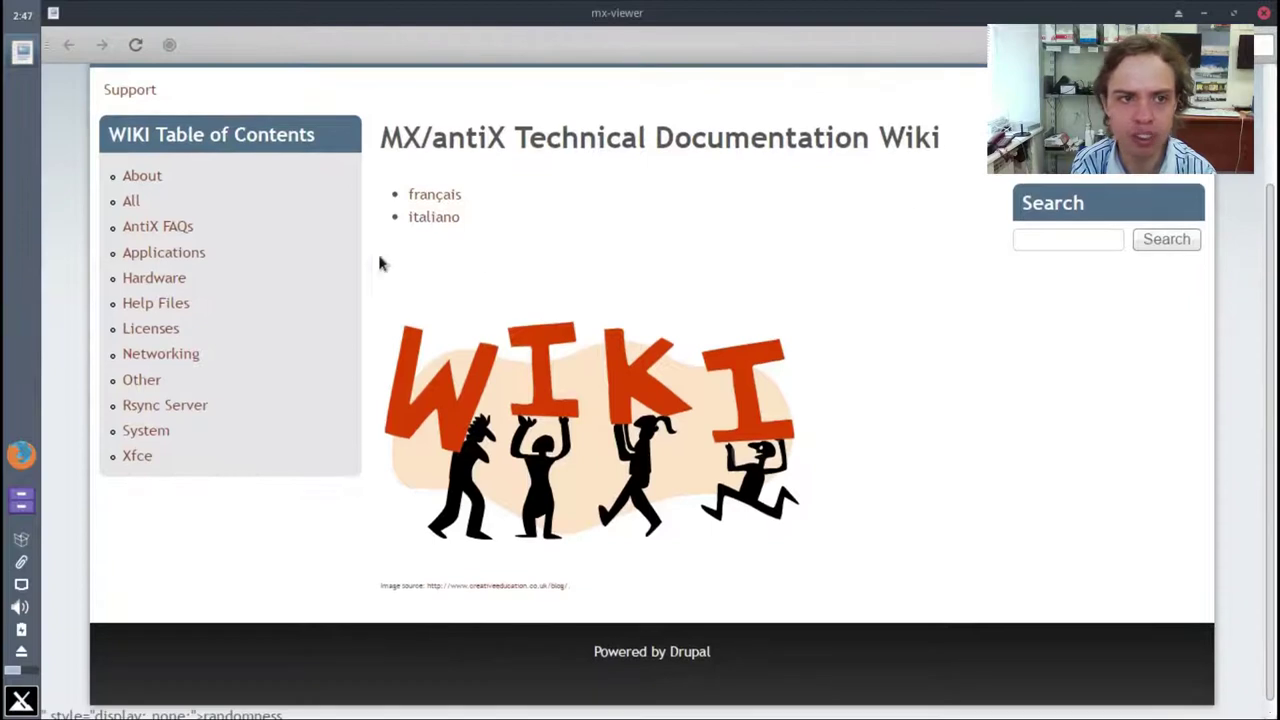
left_click(198, 257)
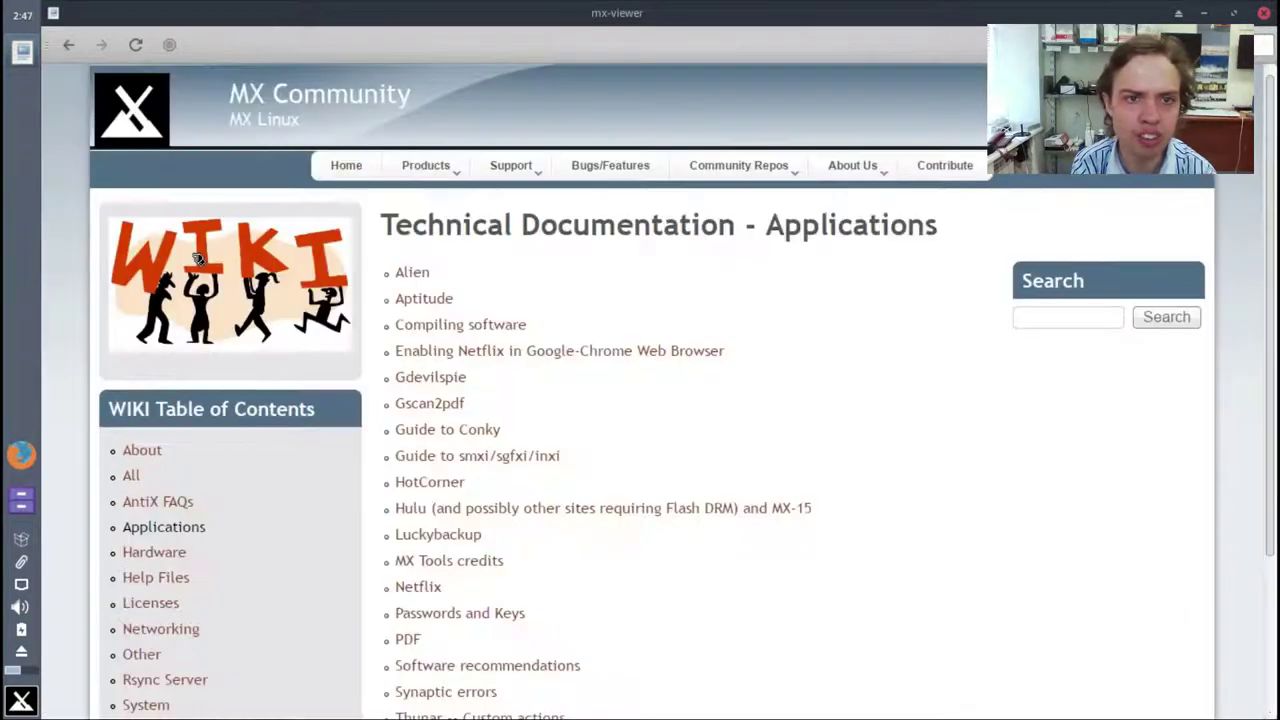
left_click(430, 534)
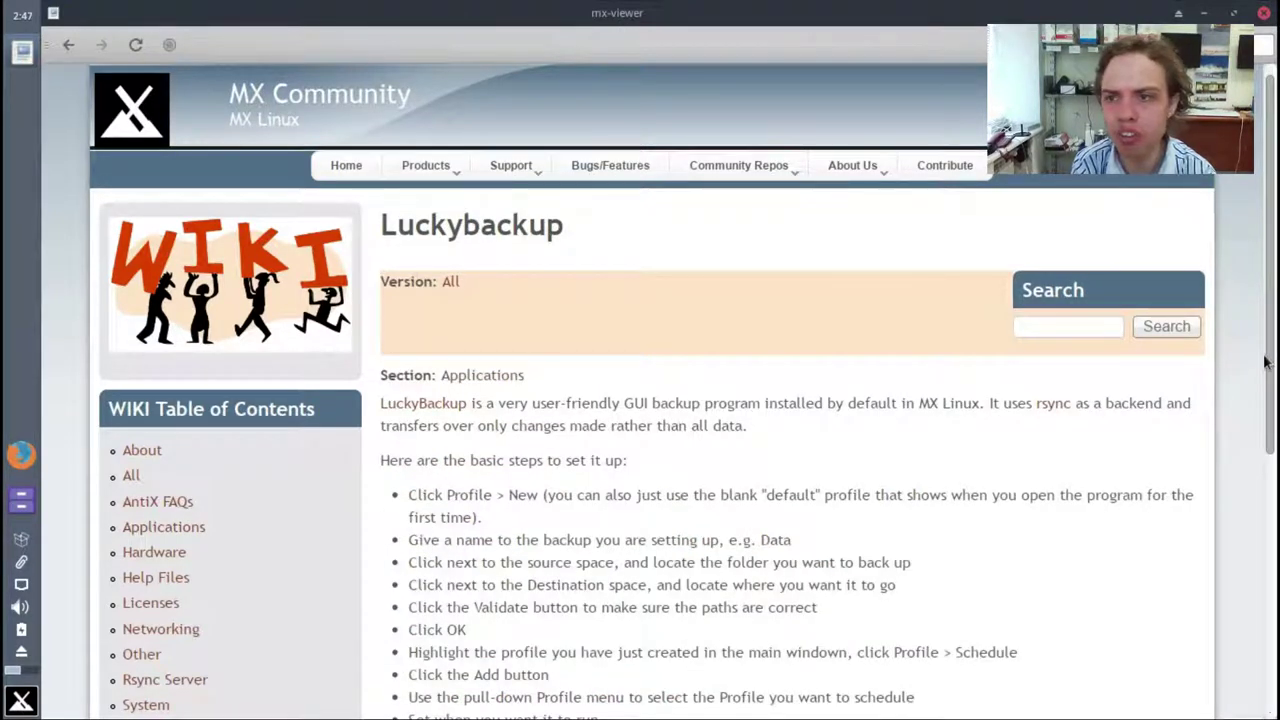
left_click_drag(1270, 364, 1276, 680)
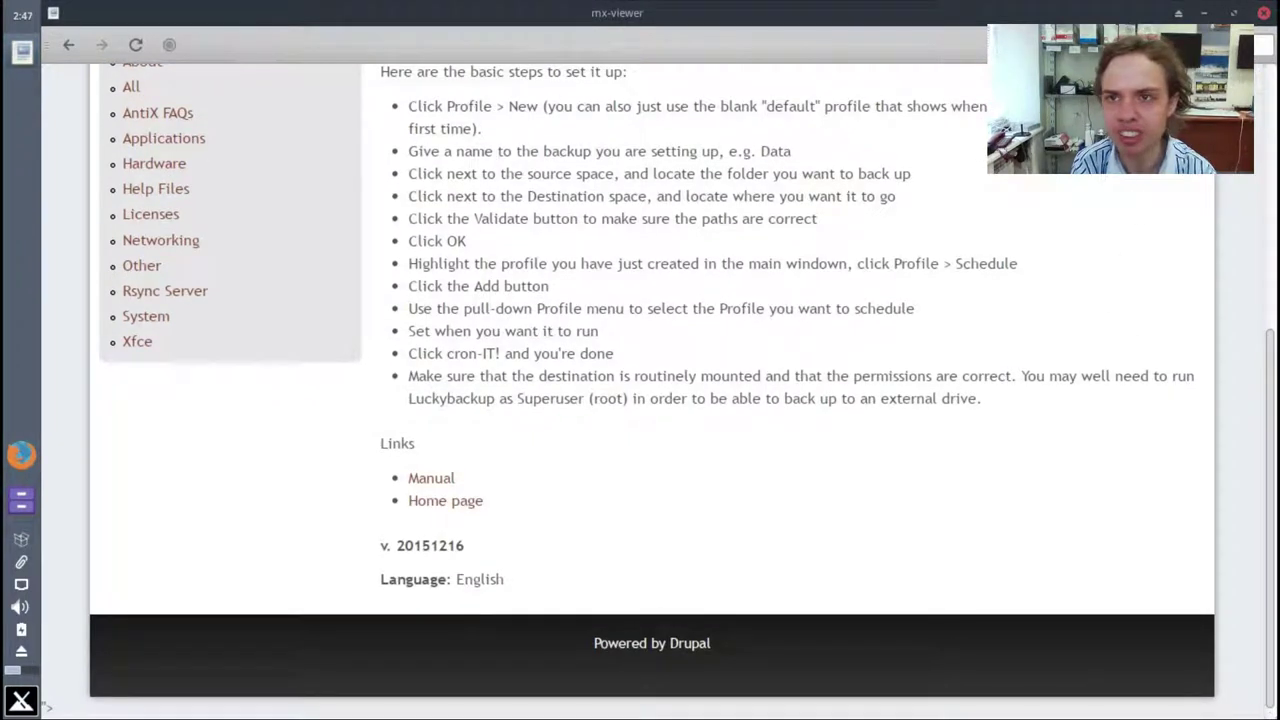
left_click(1262, 14)
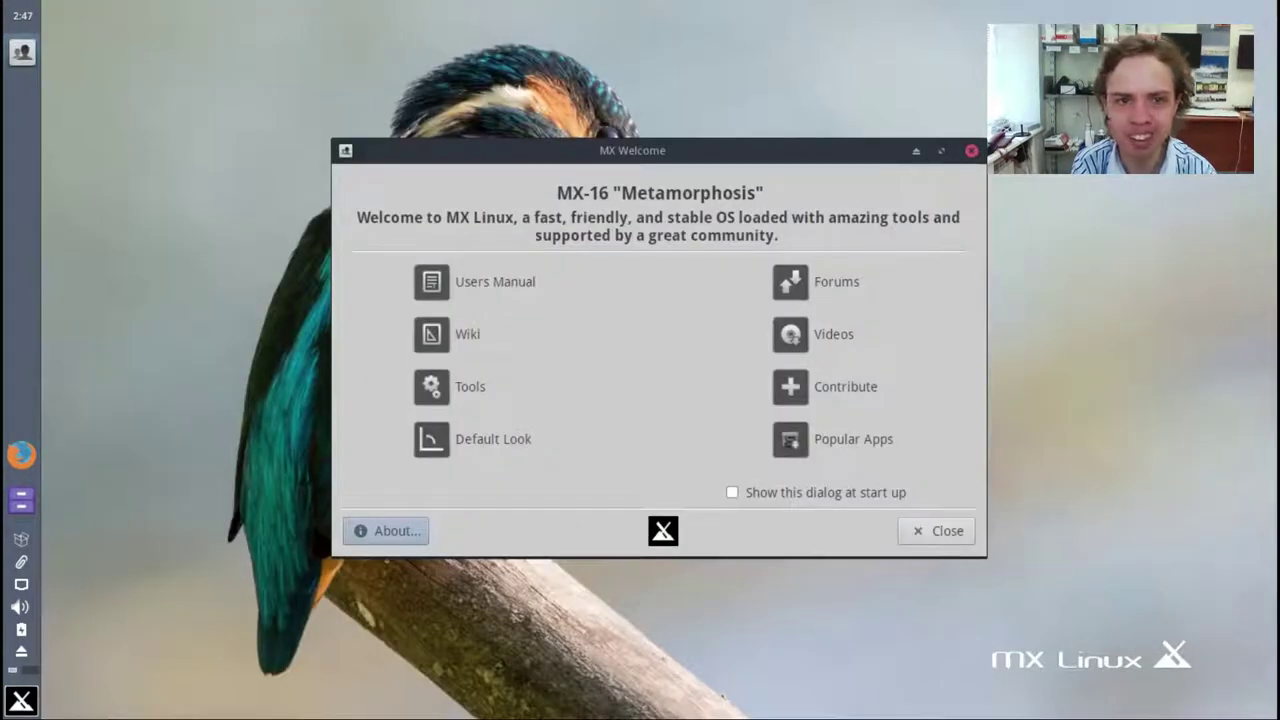
Step: Look through the tools offered in MX Tools, and close it to return to MX Welcome
left_click(469, 390)
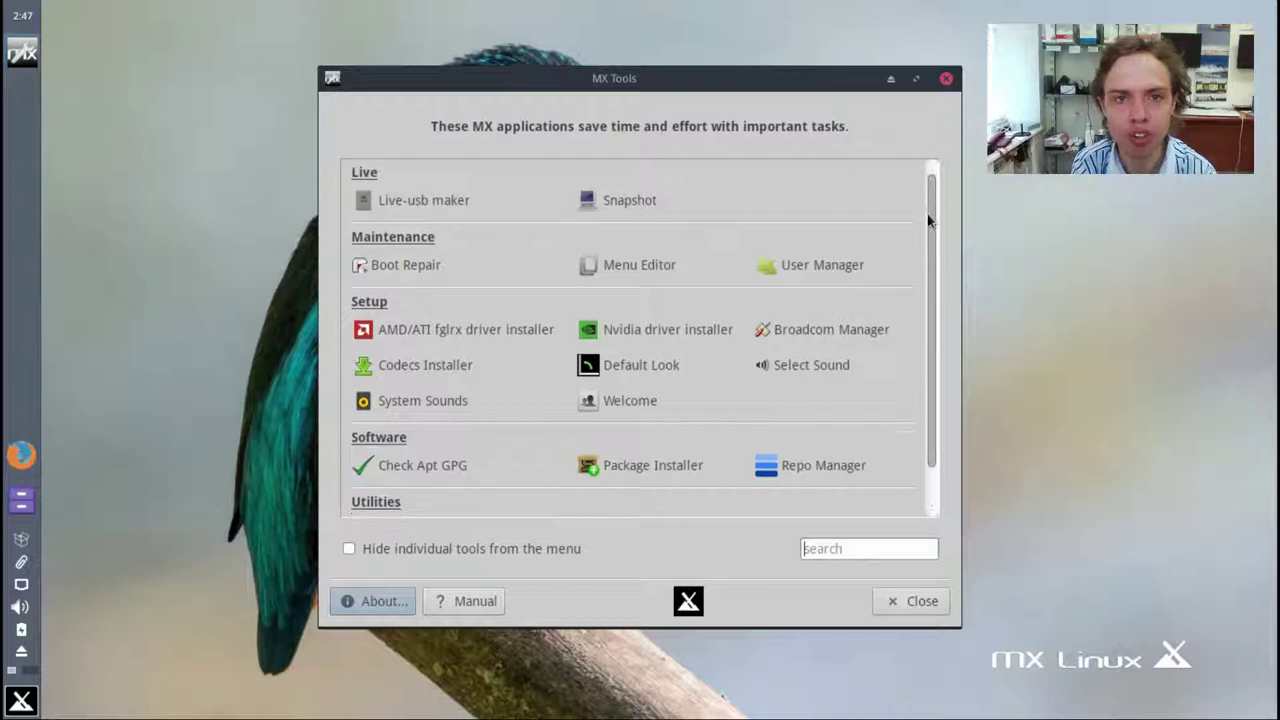
left_click_drag(931, 212, 930, 185)
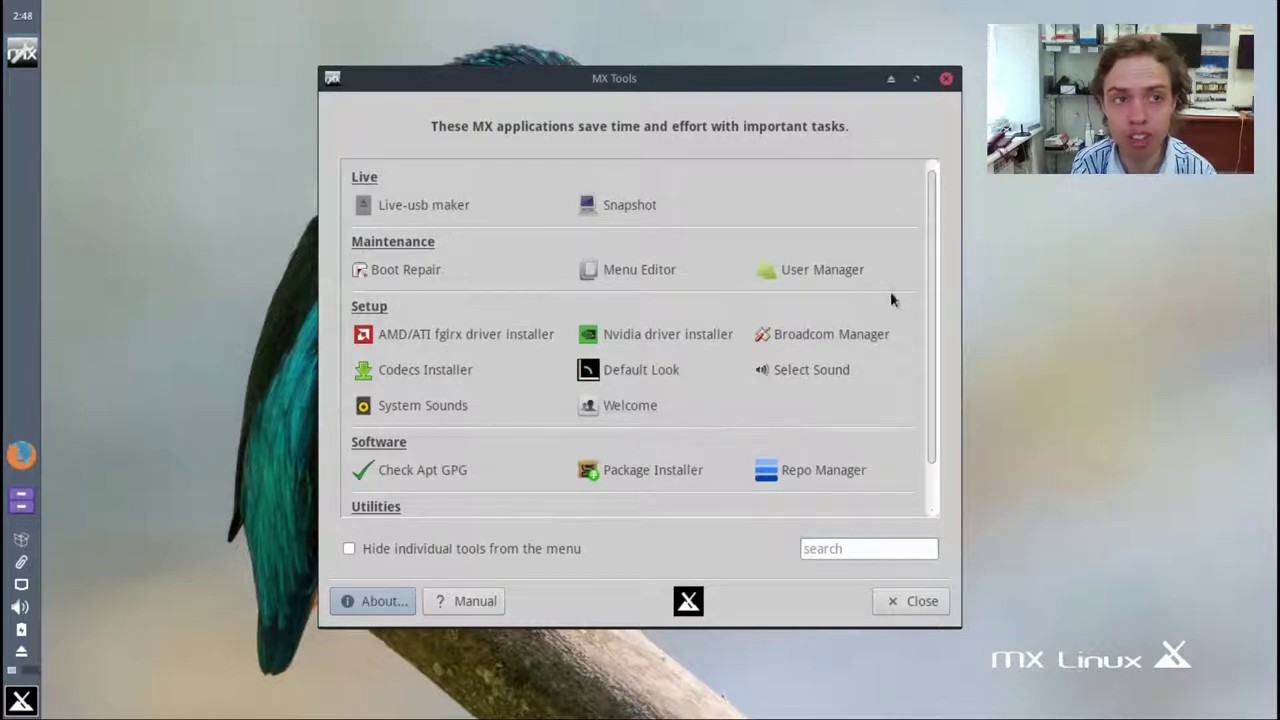
left_click(946, 78)
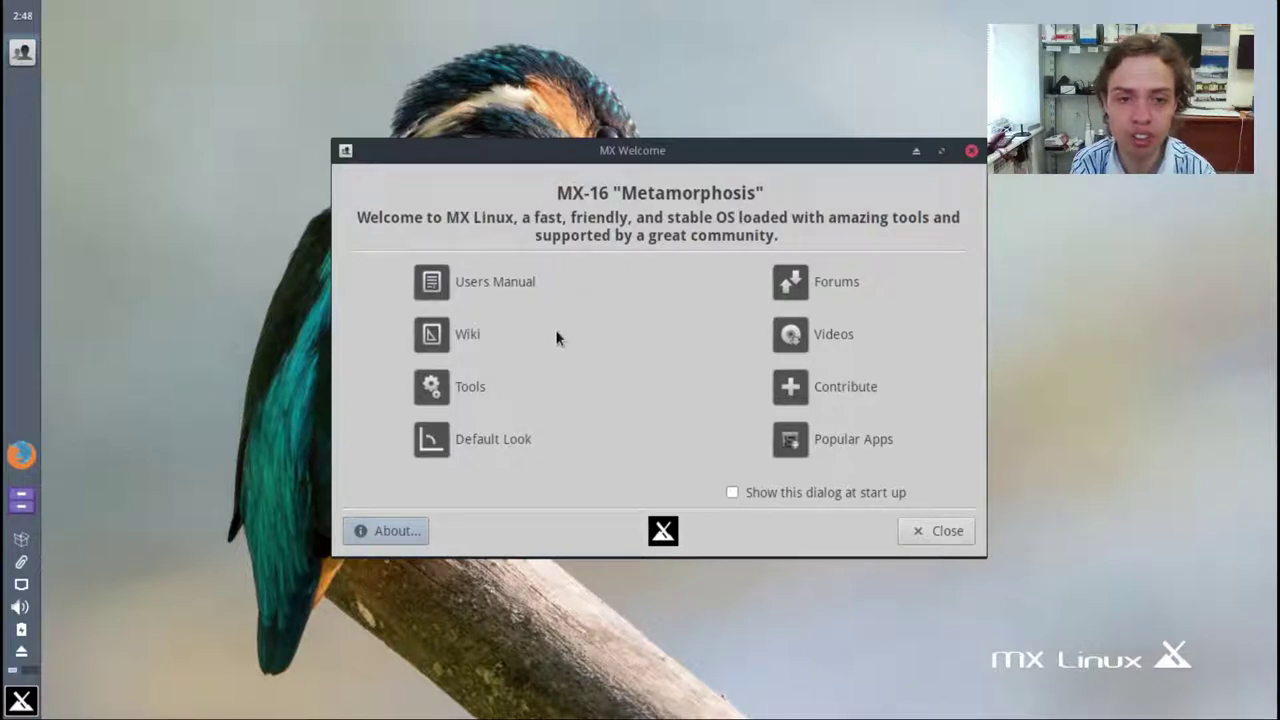
Step: Open Default Look, acknowledge the panel backup notice, and apply the horizontal display for the first panel
left_click(468, 439)
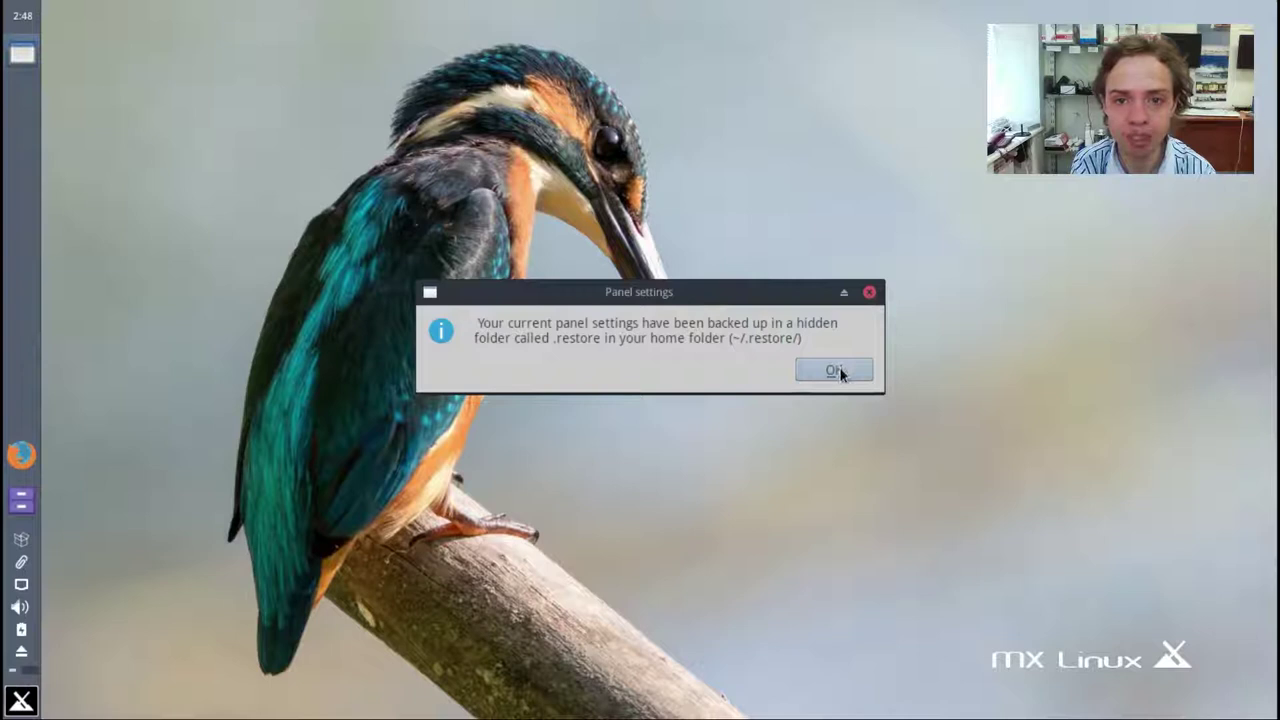
left_click(838, 371)
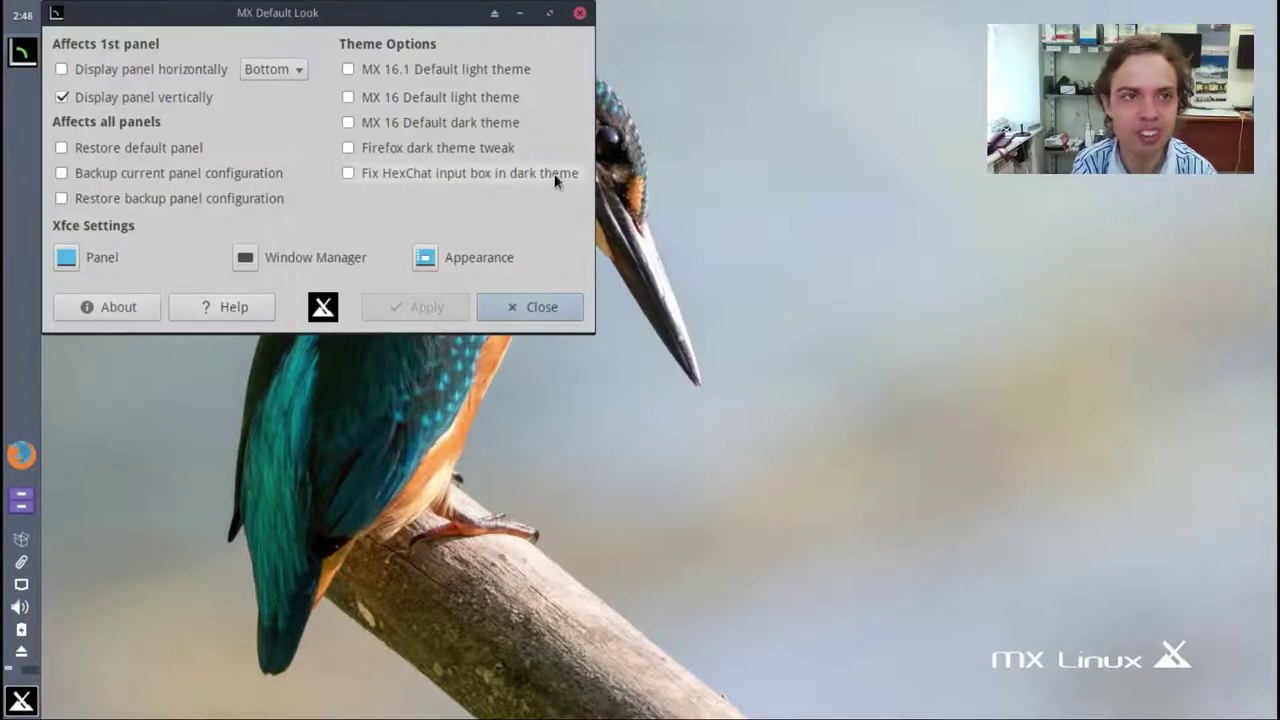
left_click(62, 69)
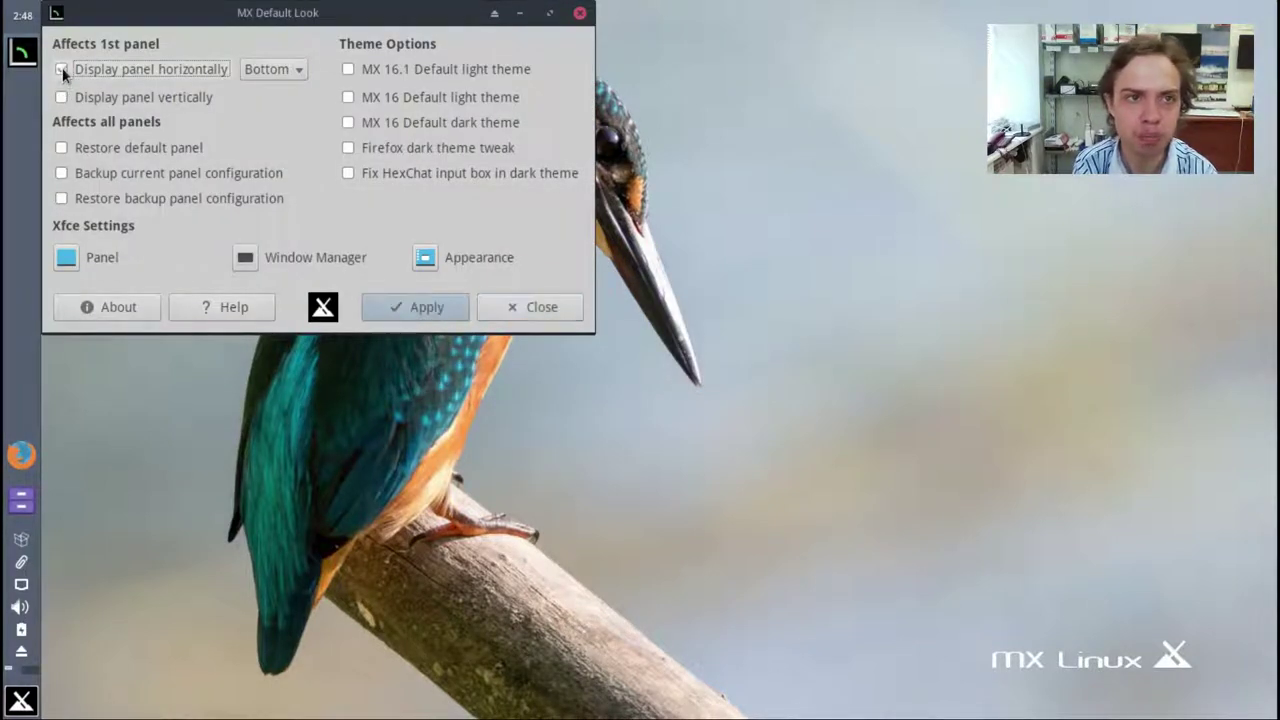
left_click(409, 305)
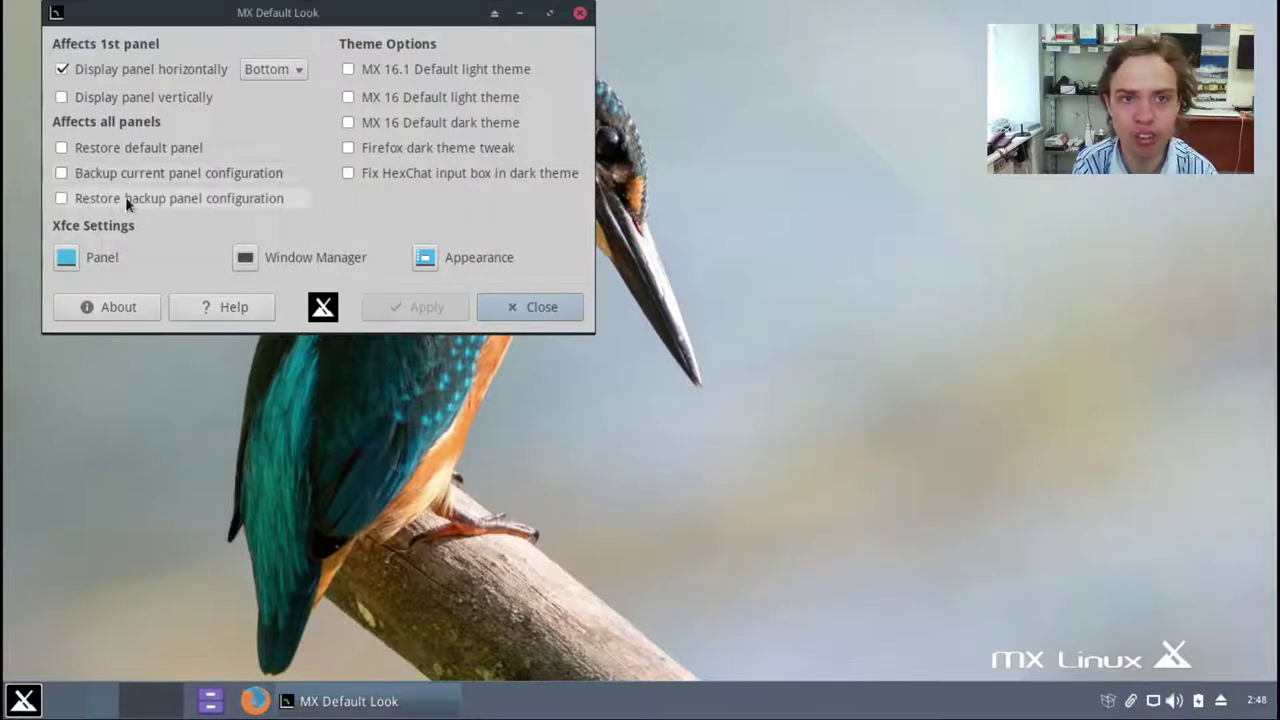
Step: Try out the MX 16.1 Default light, MX 16 Default light and MX 16 Default dark themes, applying each in turn
left_click(350, 72)
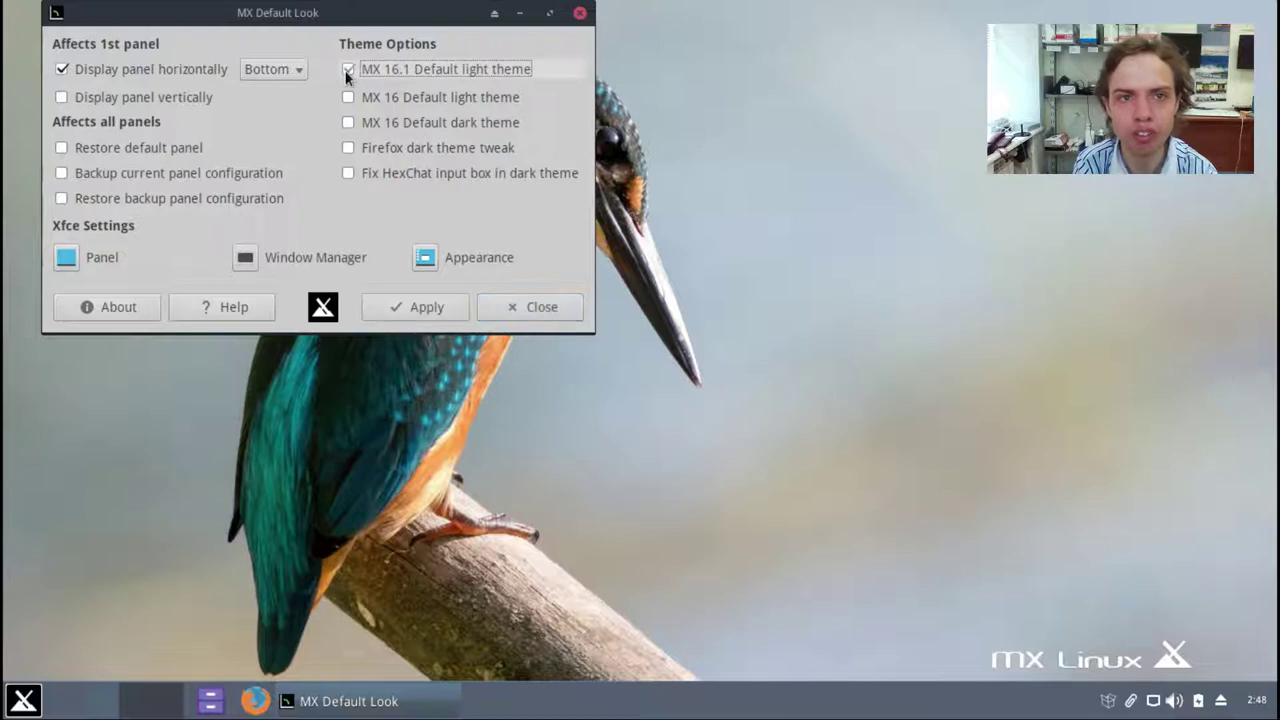
left_click(424, 310)
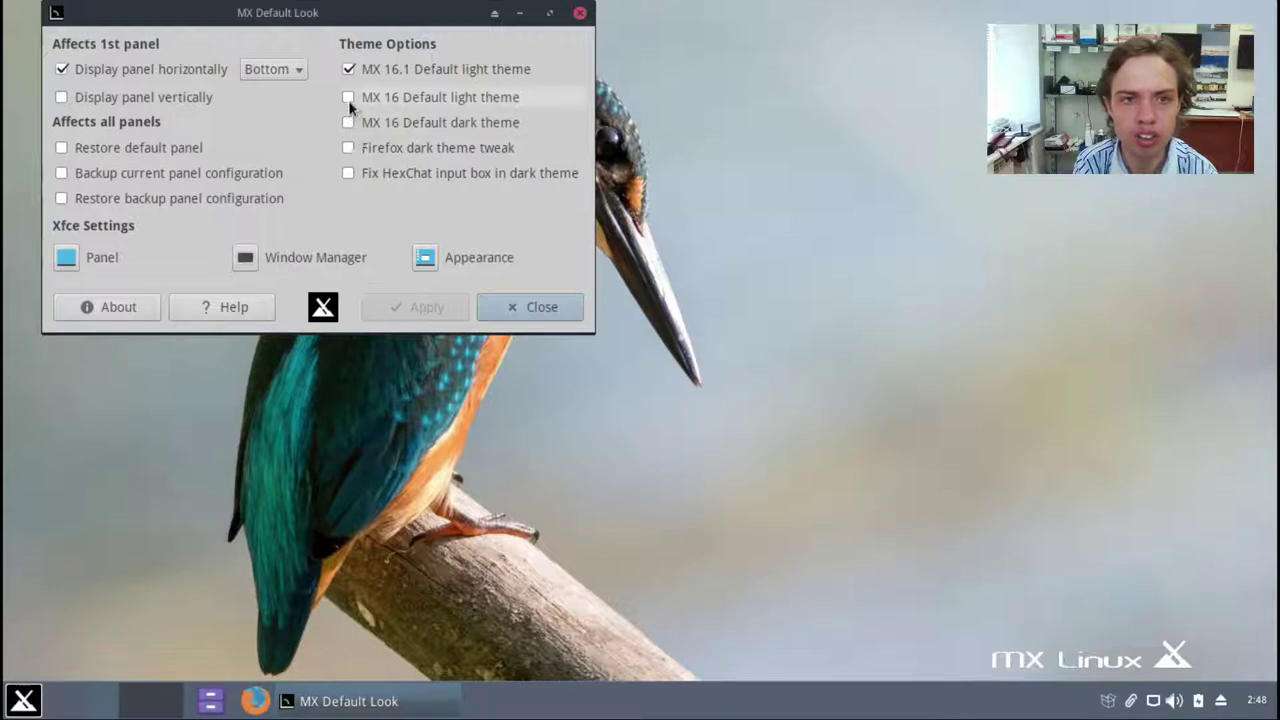
left_click(348, 98)
left_click(418, 306)
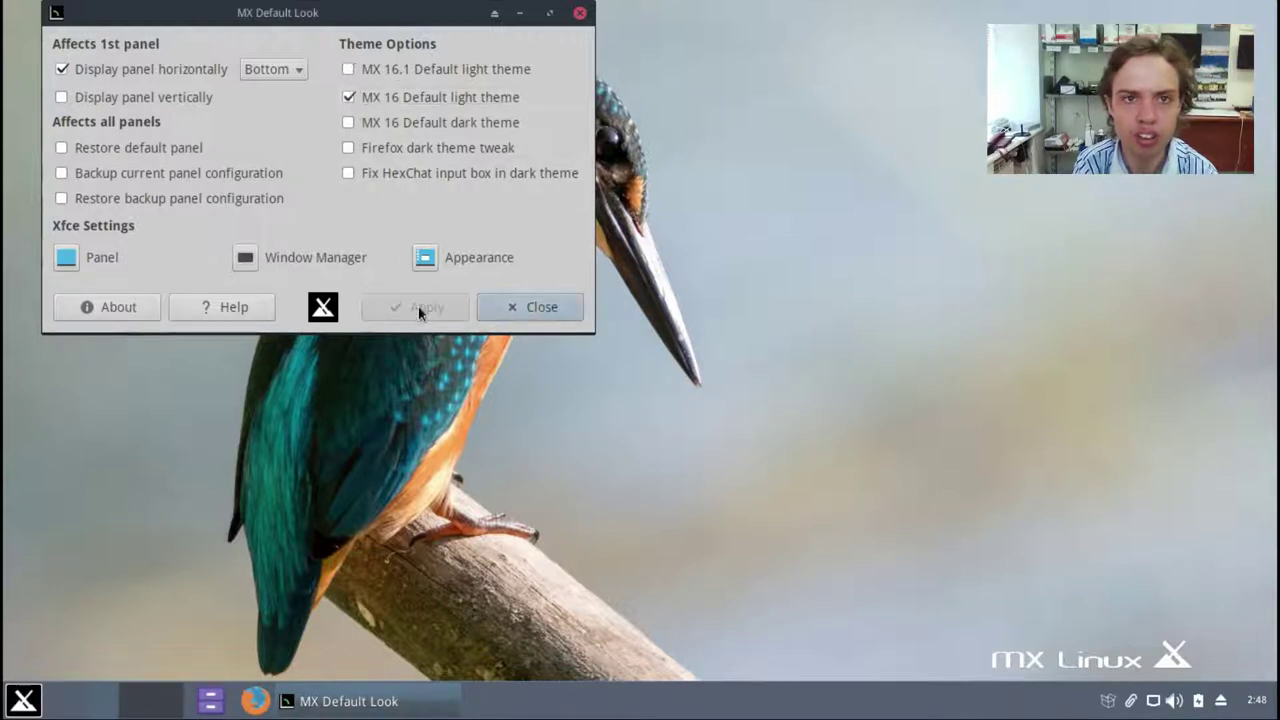
left_click(348, 123)
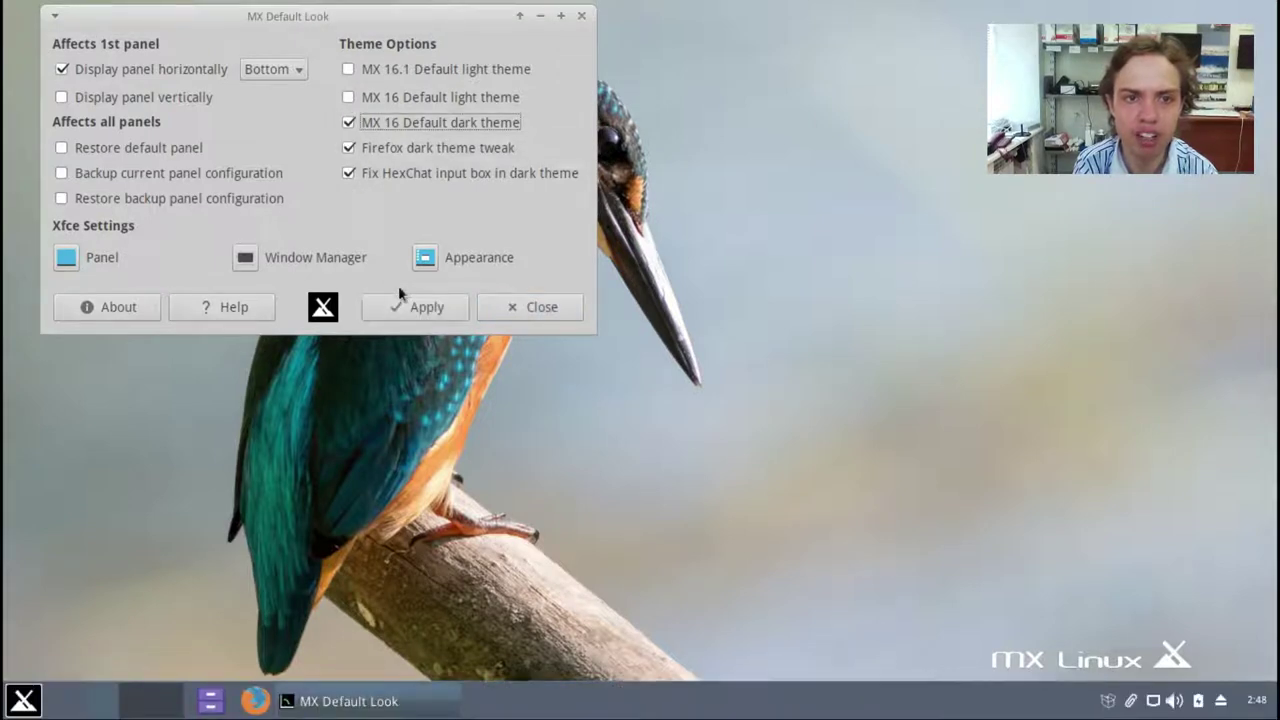
left_click(411, 307)
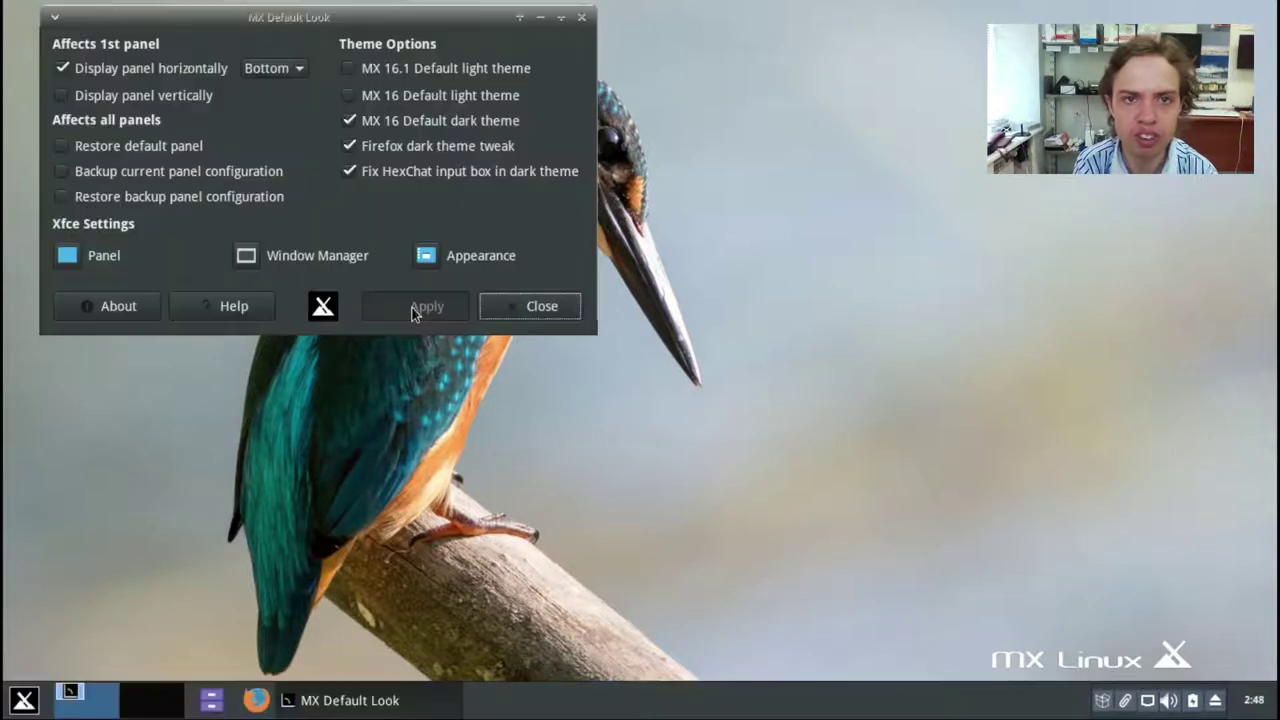
Step: Apply the MX 16.1 Default light theme in place of the dark theme
left_click(349, 106)
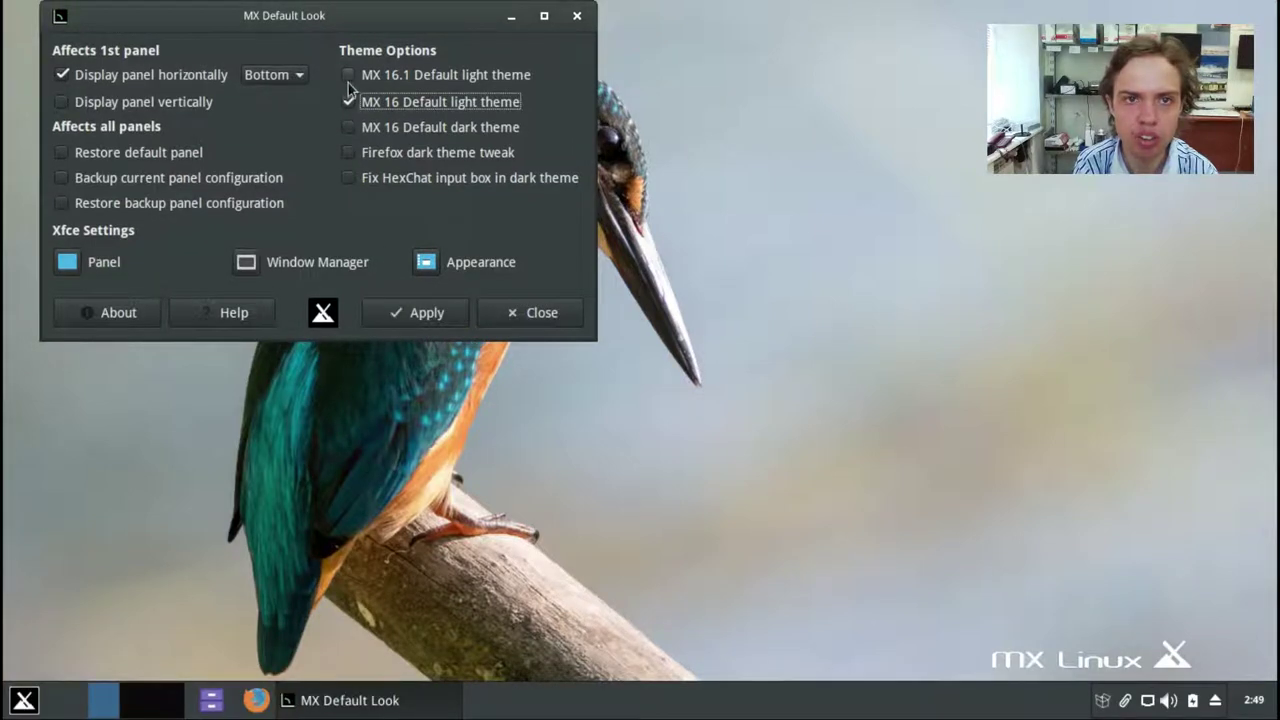
left_click(348, 78)
left_click(415, 315)
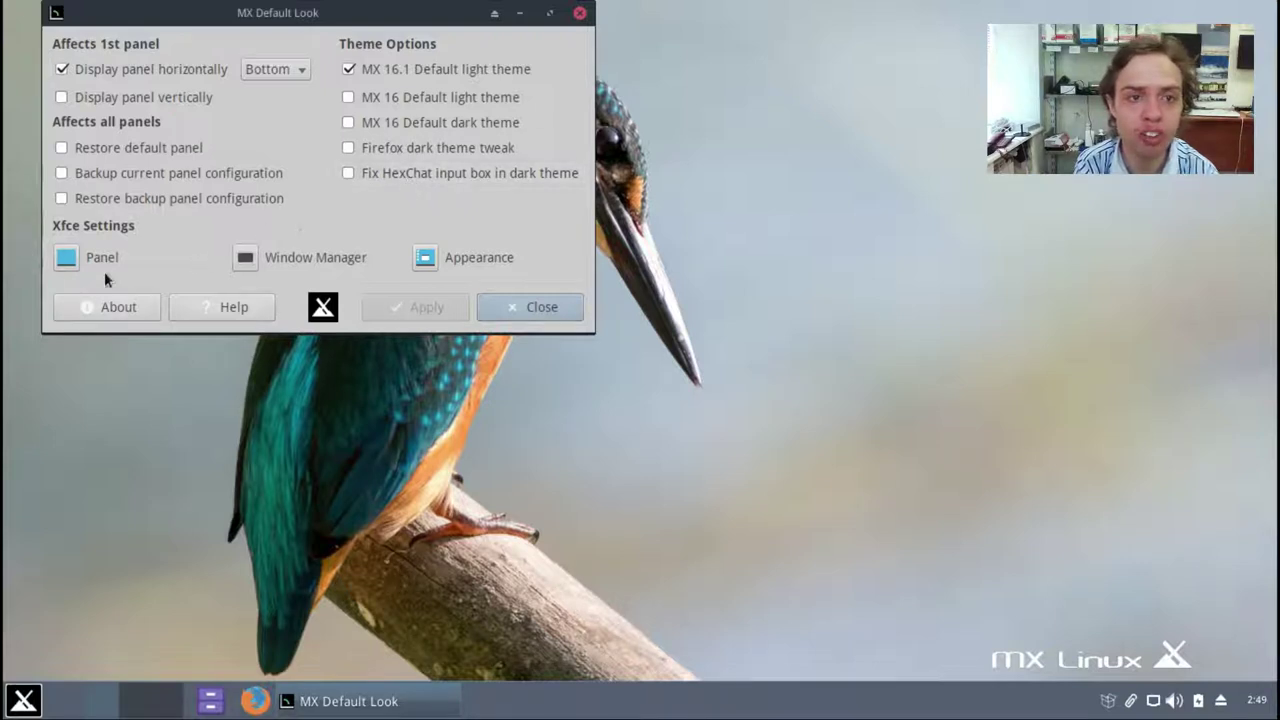
Step: Review the display, appearance and items settings of Panel 1, and close the panel settings
left_click(67, 259)
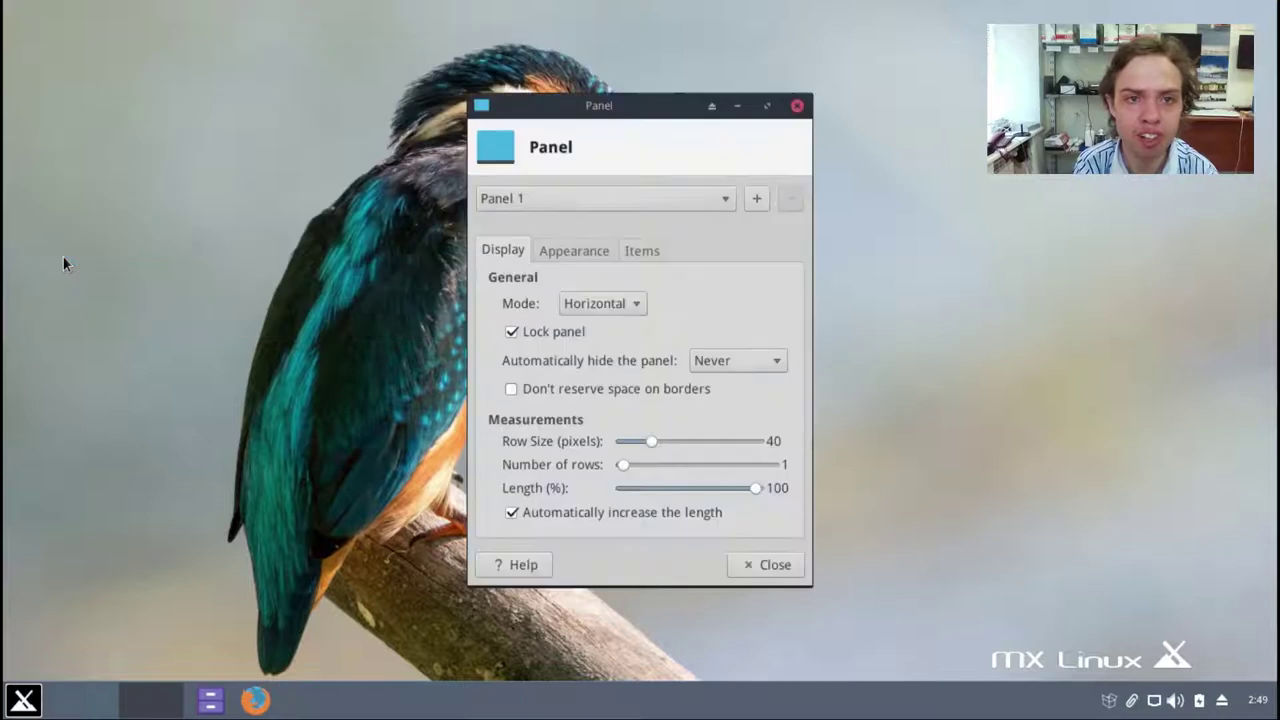
left_click(559, 253)
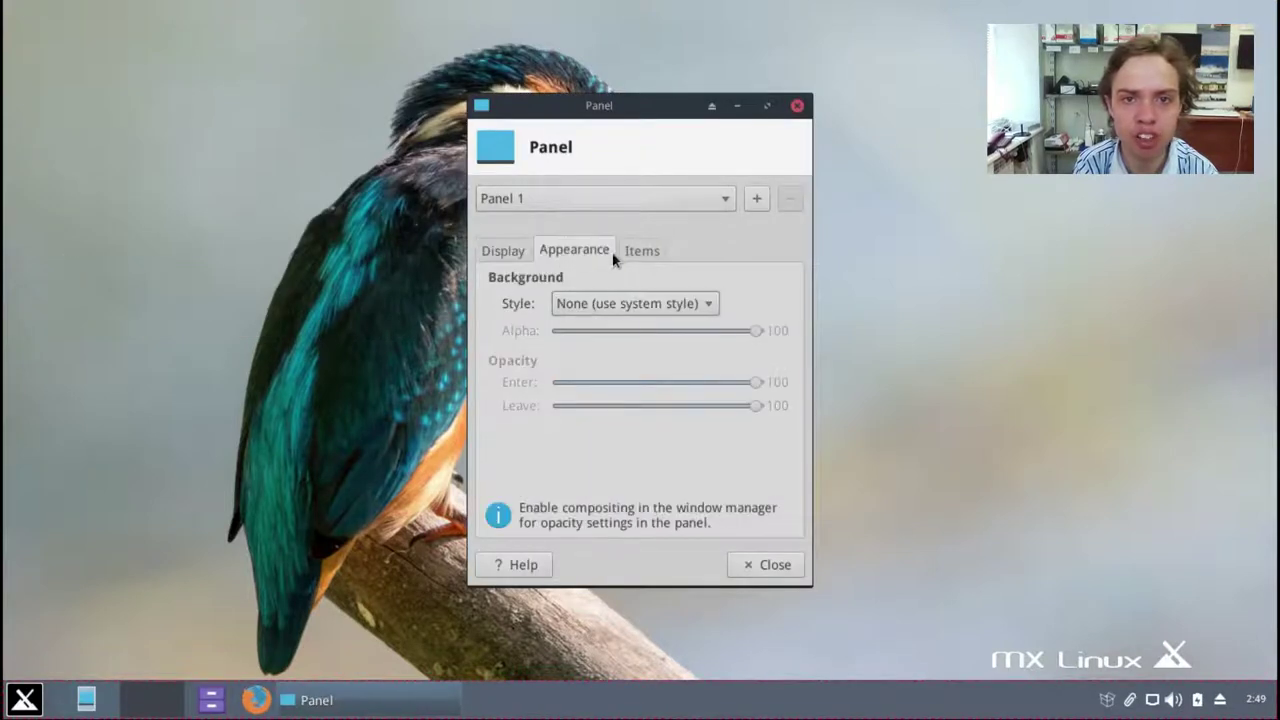
left_click(642, 251)
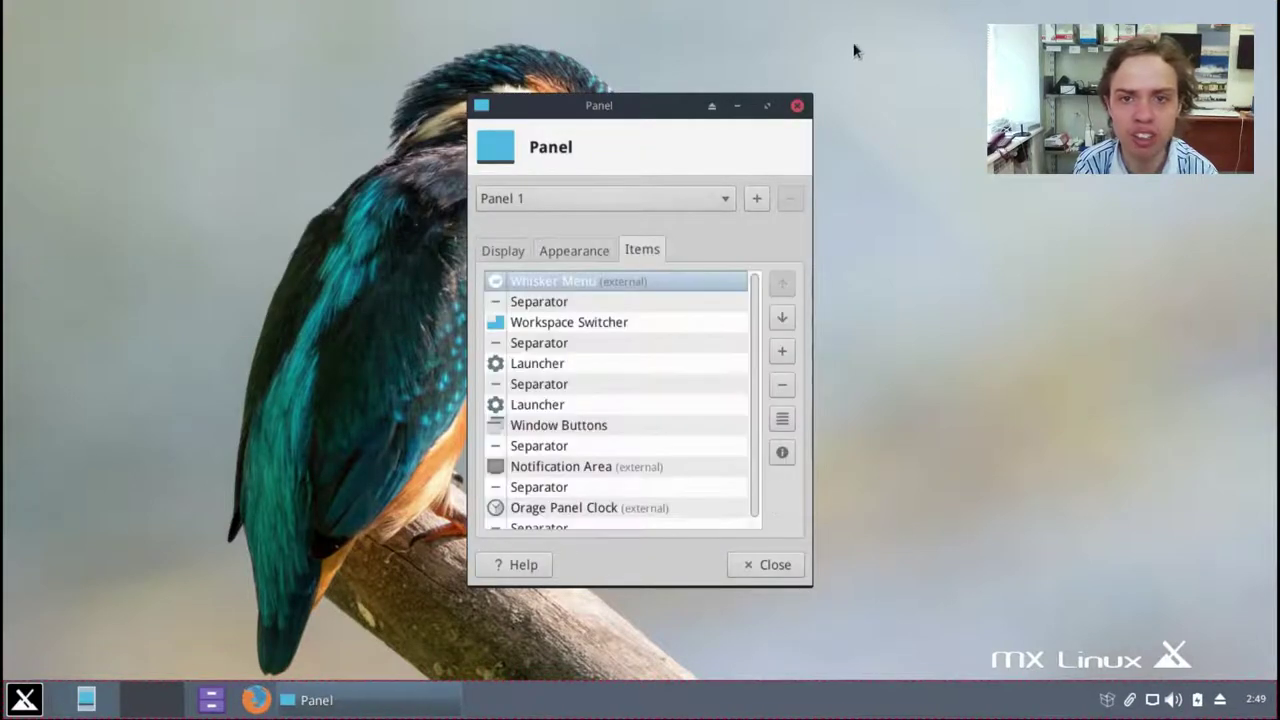
left_click(797, 105)
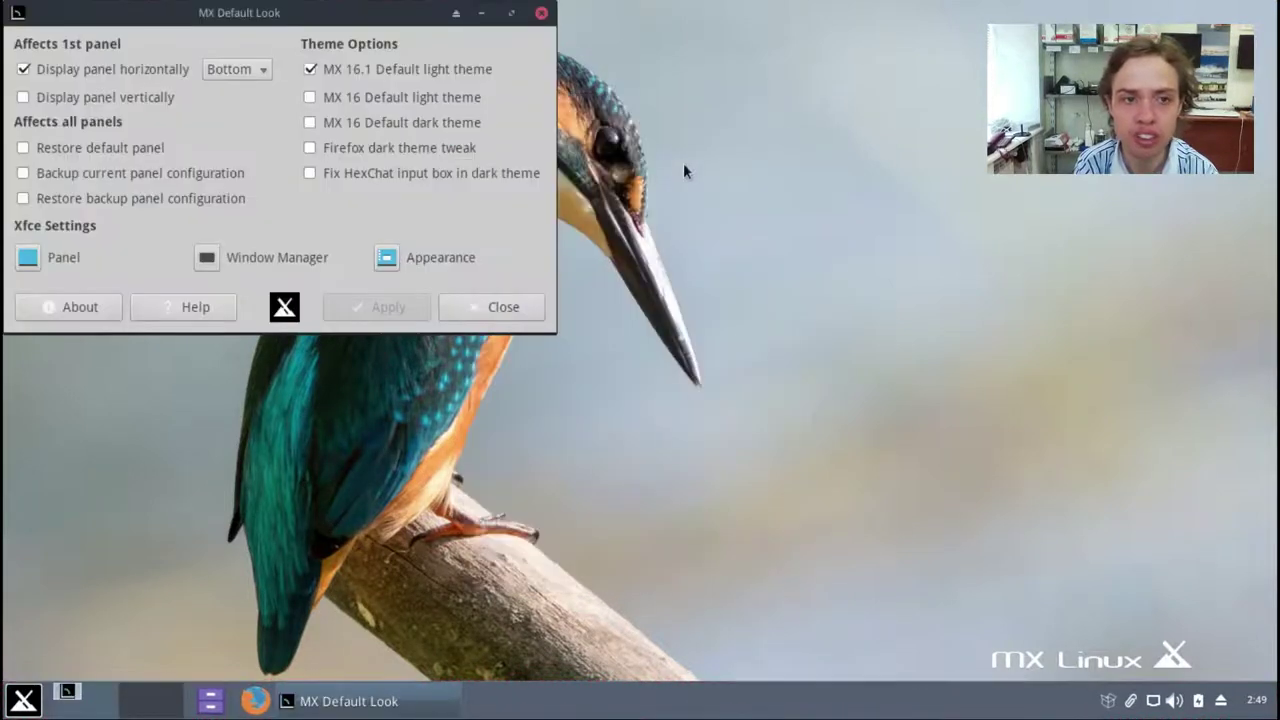
Step: Review the Window Manager's style, keyboard, focus and advanced settings
left_click(209, 256)
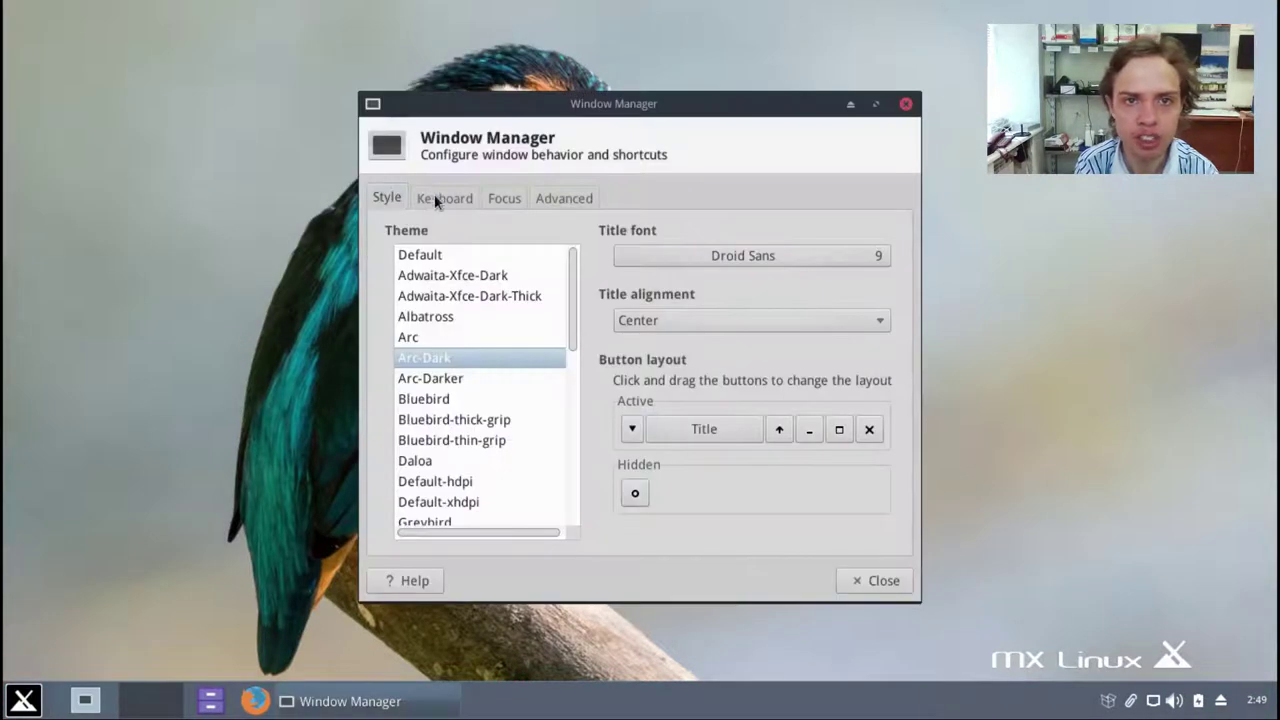
left_click(438, 198)
left_click(504, 198)
left_click(557, 197)
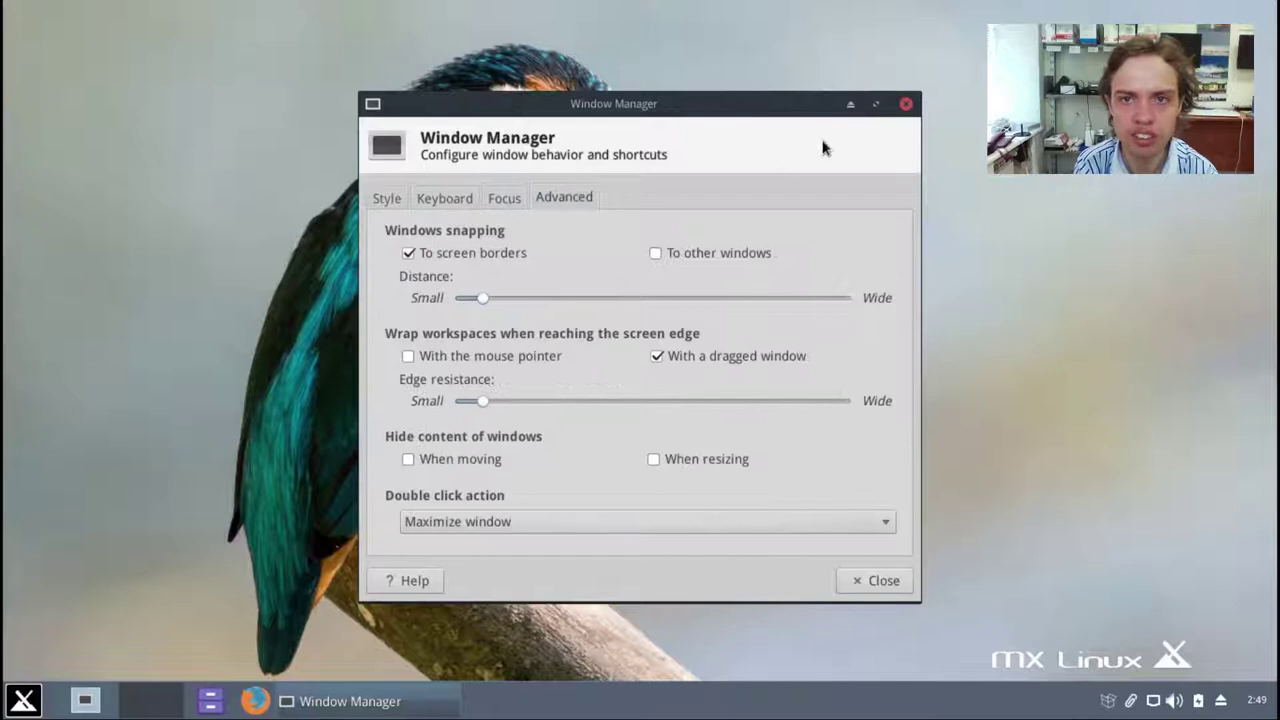
Step: Review the Appearance settings for style, icons, fonts and general options, and close Appearance and MX Default Look
left_click(905, 104)
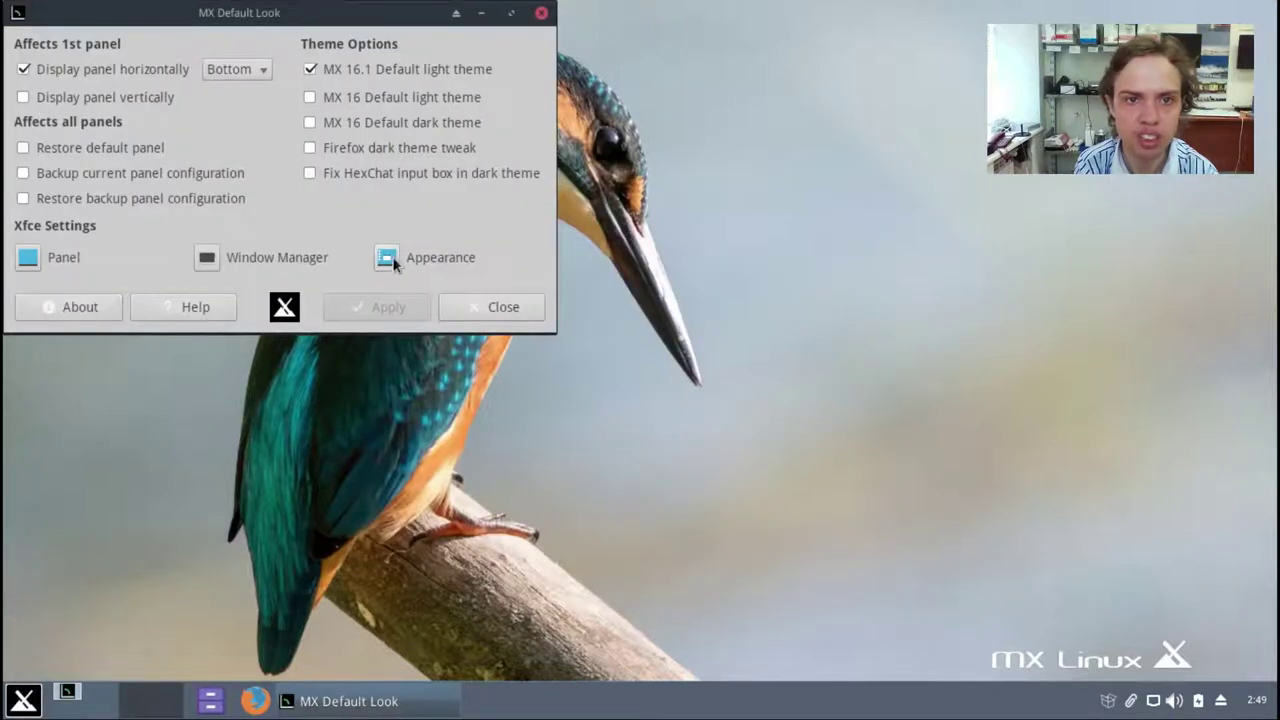
left_click(440, 257)
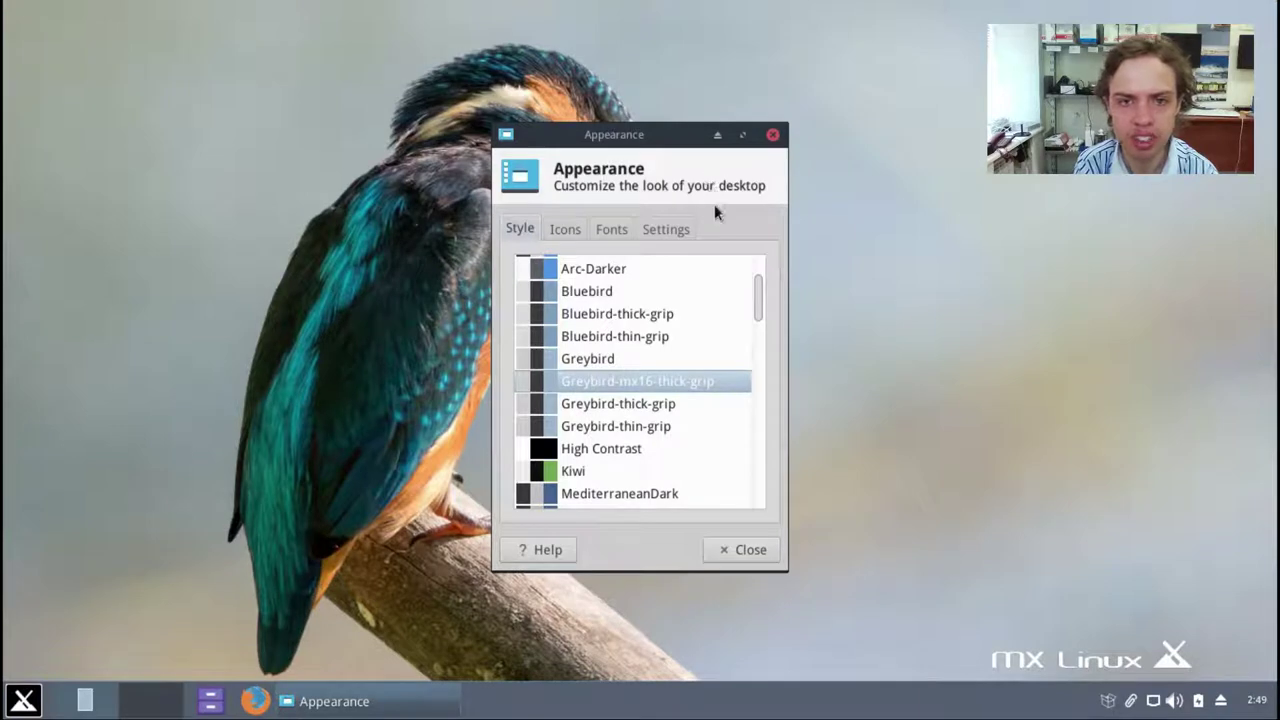
left_click_drag(757, 294, 744, 239)
left_click(566, 230)
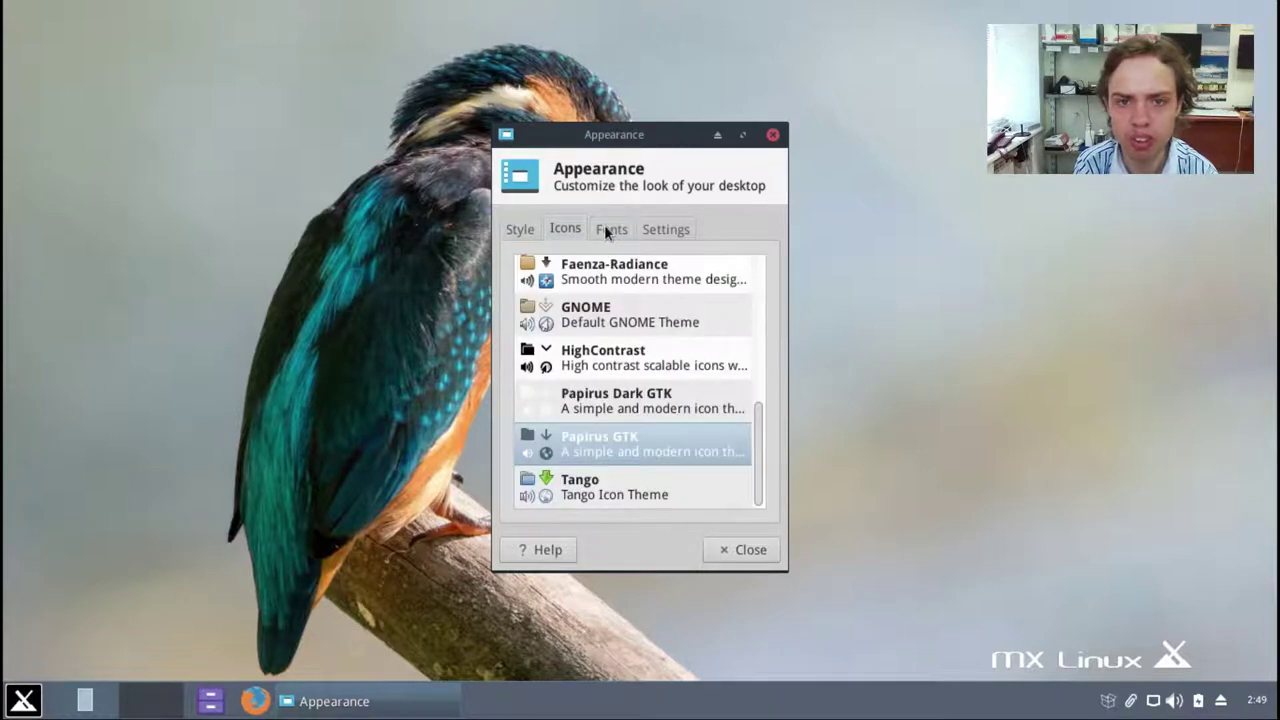
left_click(608, 229)
left_click(656, 231)
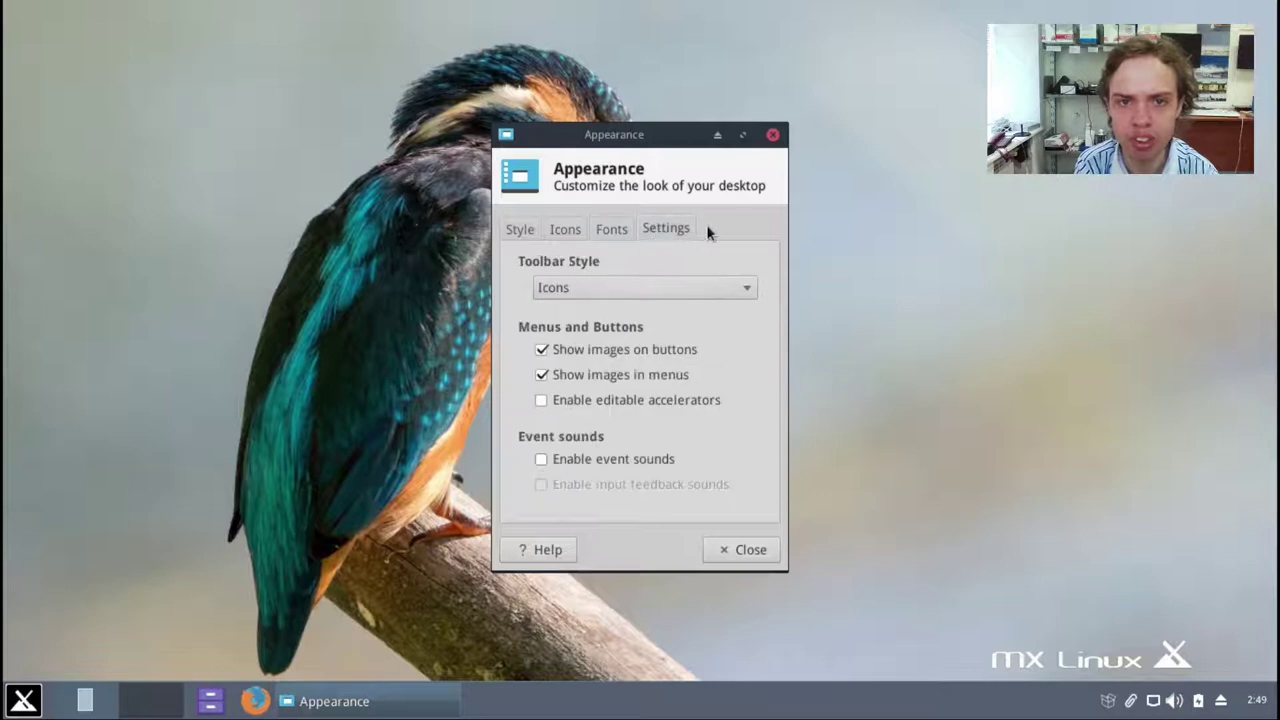
left_click(772, 134)
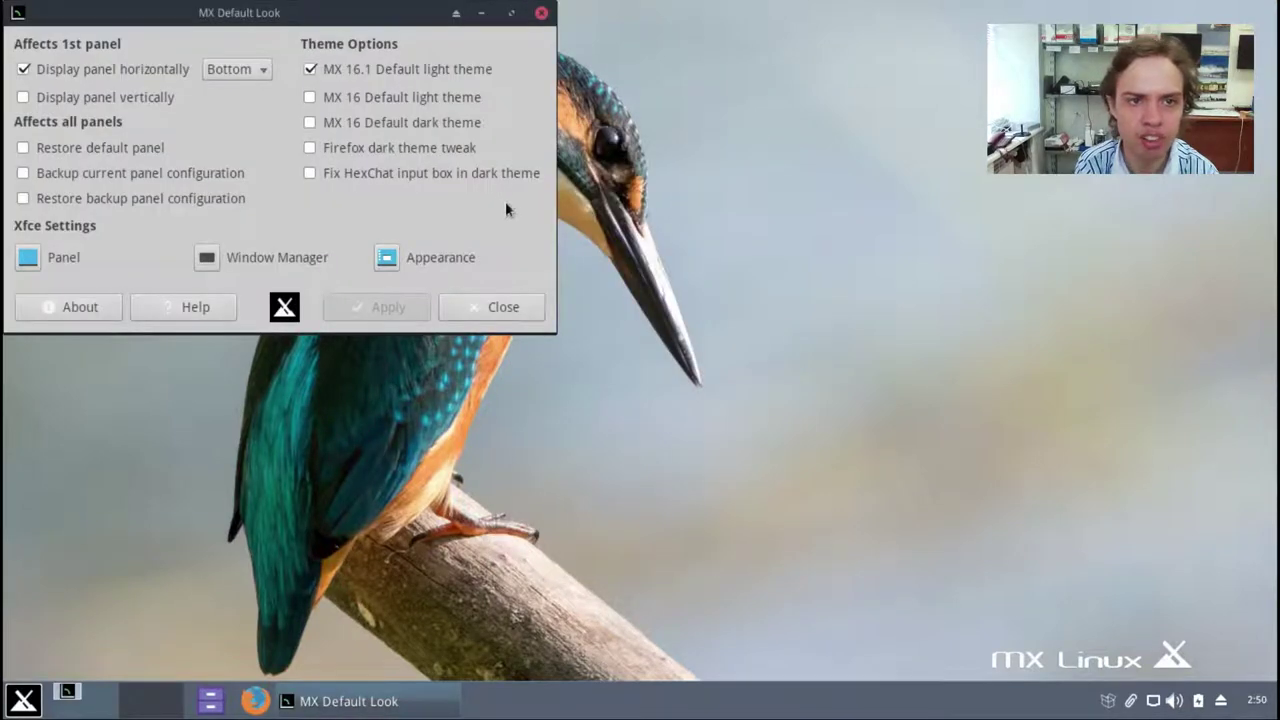
left_click(541, 14)
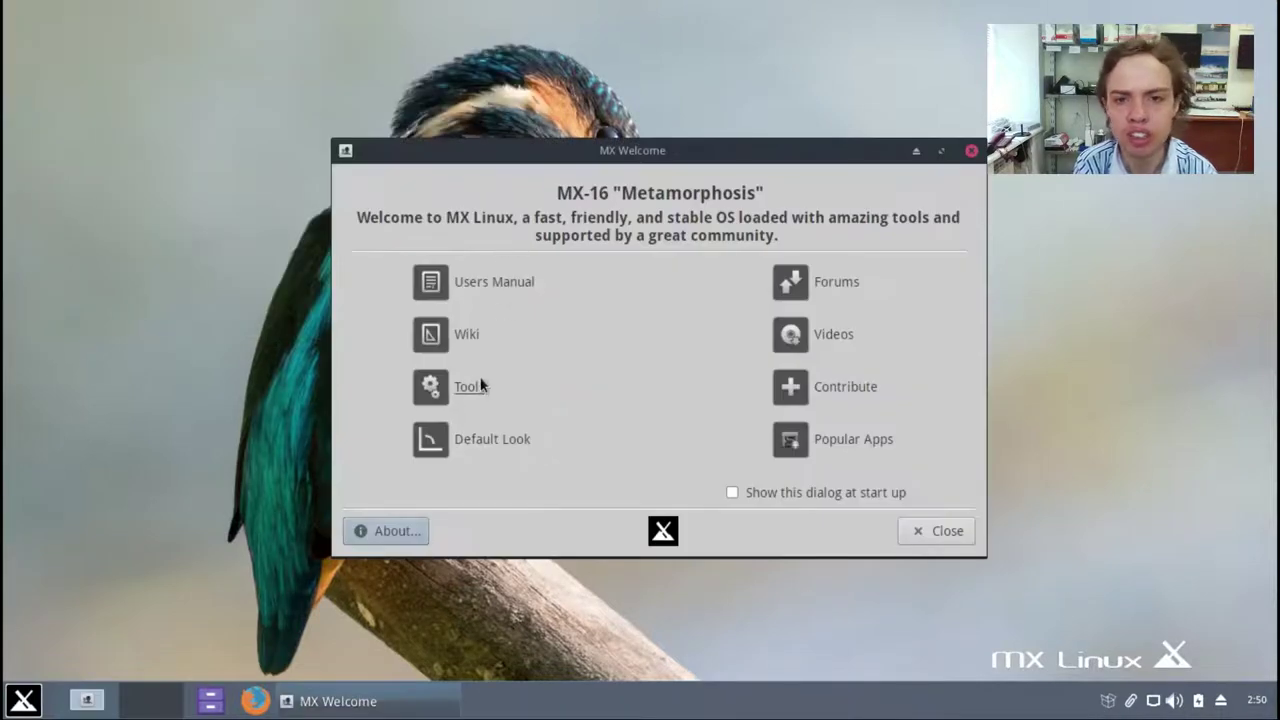
Step: Open the Forums from MX Welcome, view the MX Linux Forum board index at full size, and close it
left_click(827, 283)
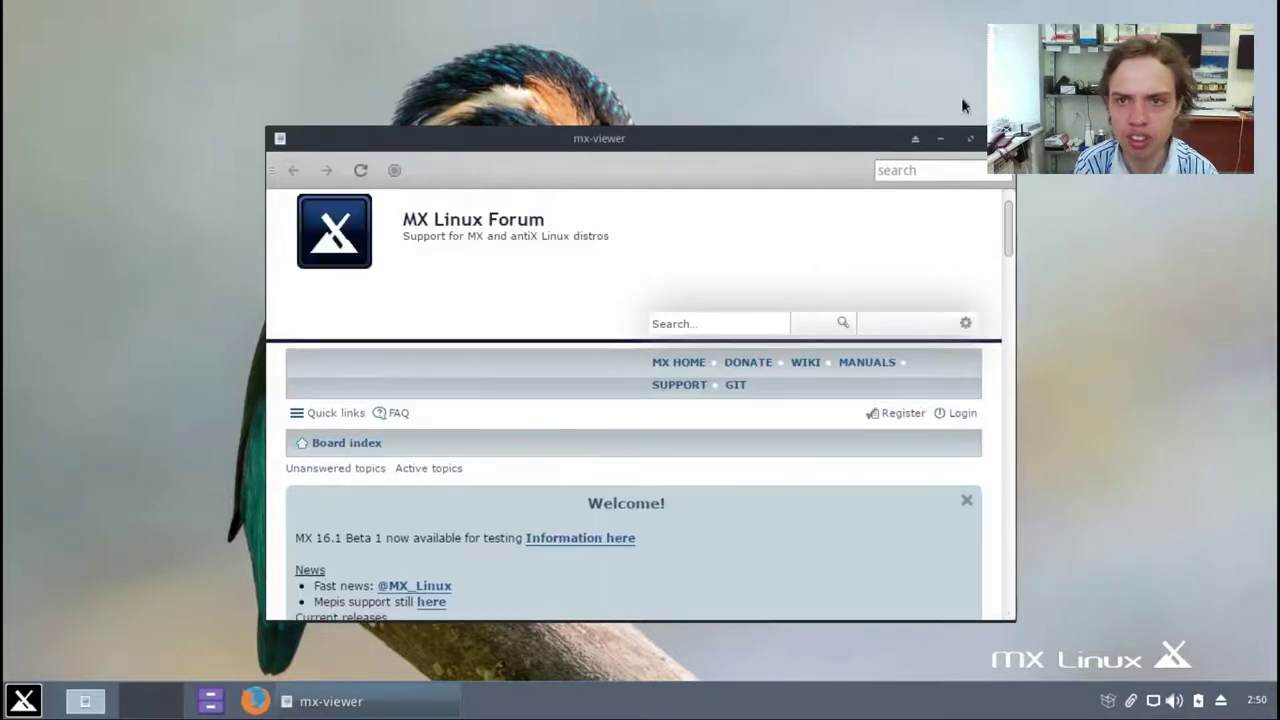
left_click(970, 139)
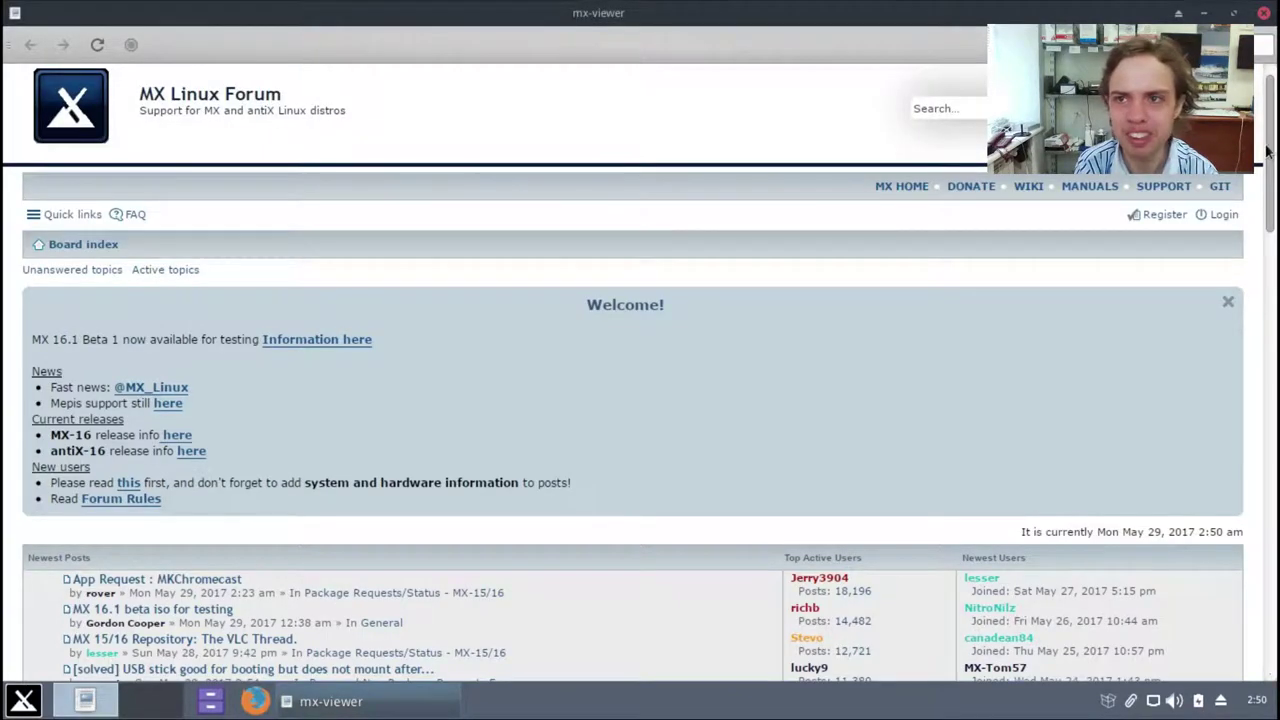
left_click_drag(1268, 155, 1275, 52)
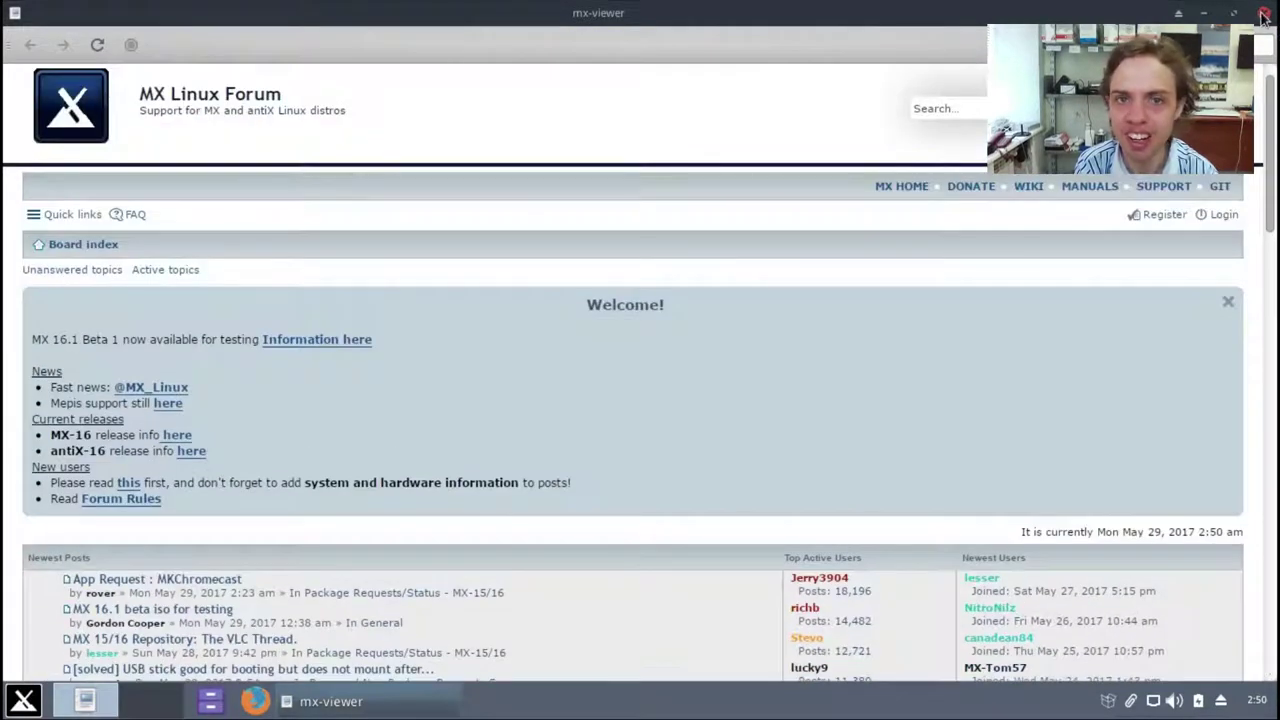
left_click(1264, 13)
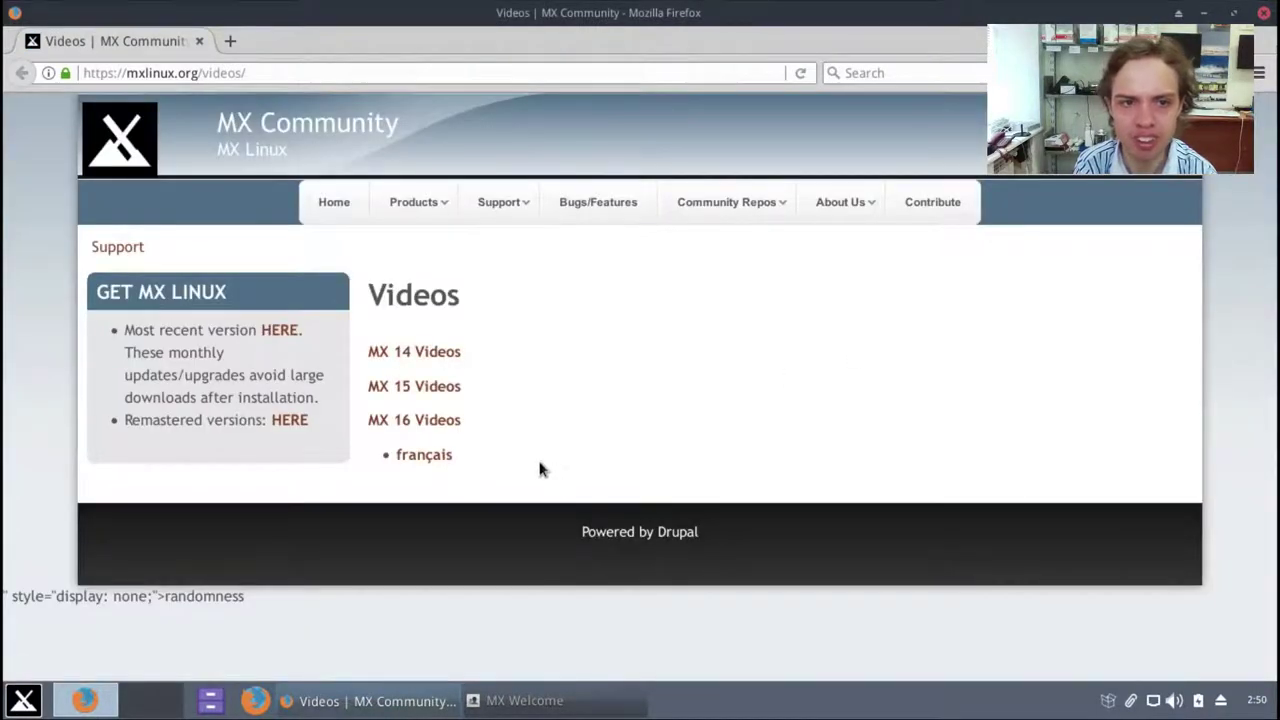
Step: Look through the MX 16 Videos list on the MX Community site and close the browser
left_click(436, 427)
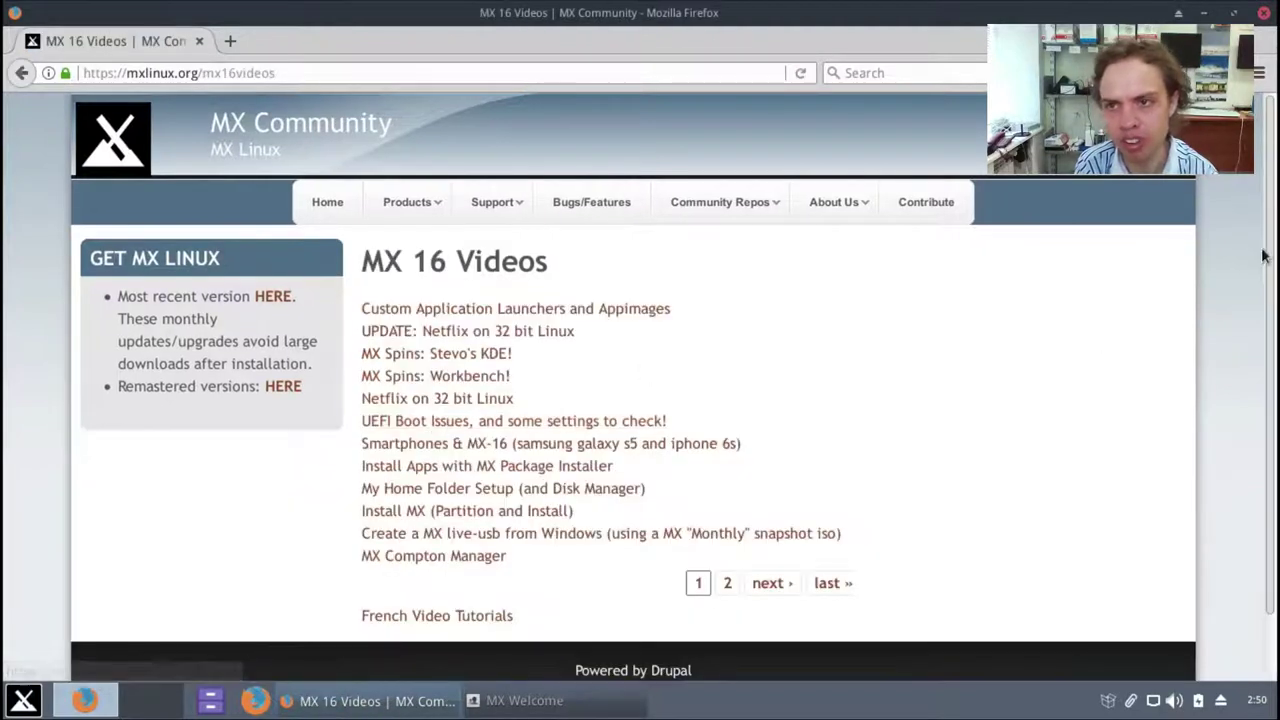
scroll(1262, 280, "down", 1)
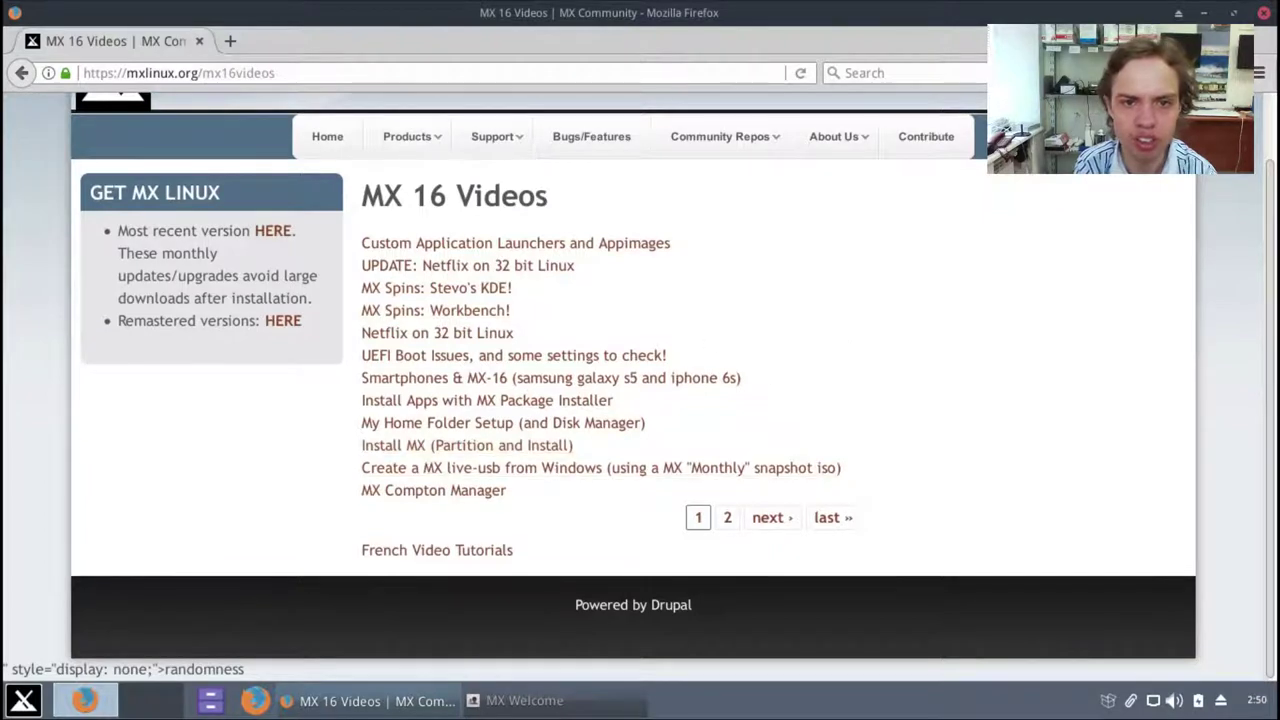
left_click(1264, 13)
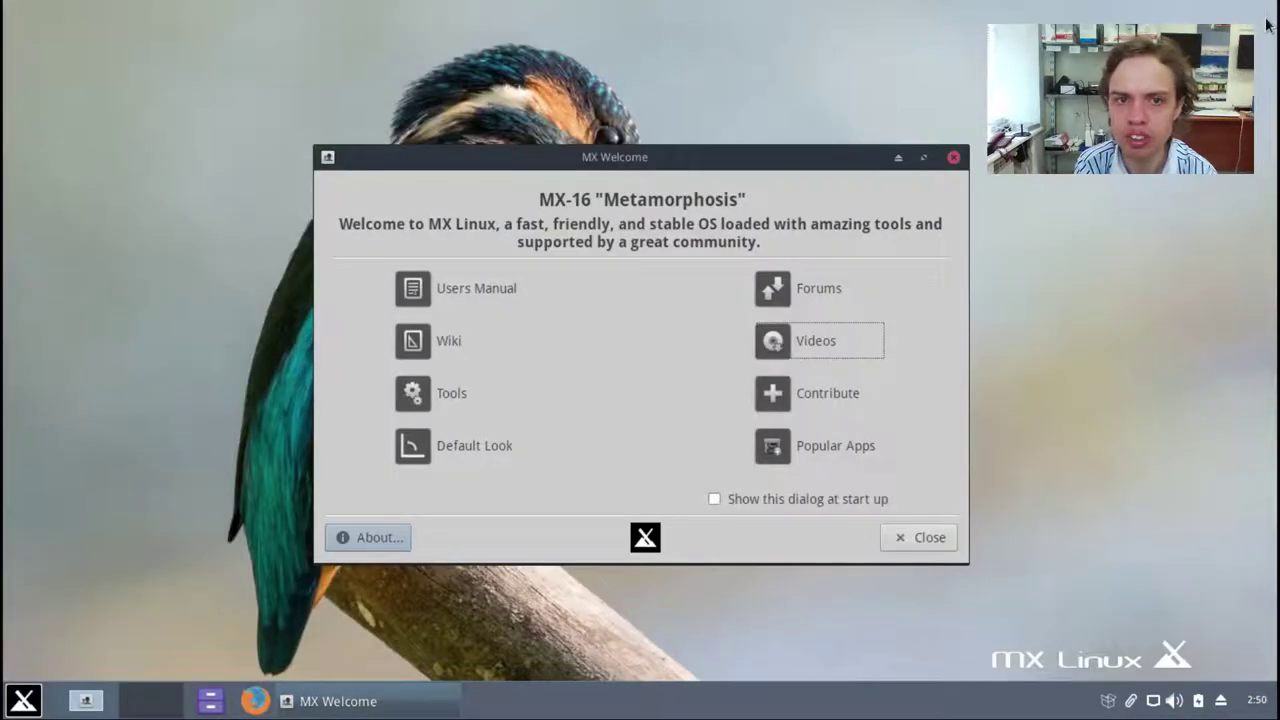
Step: Open the Contribute page from MX Welcome, read its Time and talent and Funds sections at full size, and close it
left_click(834, 391)
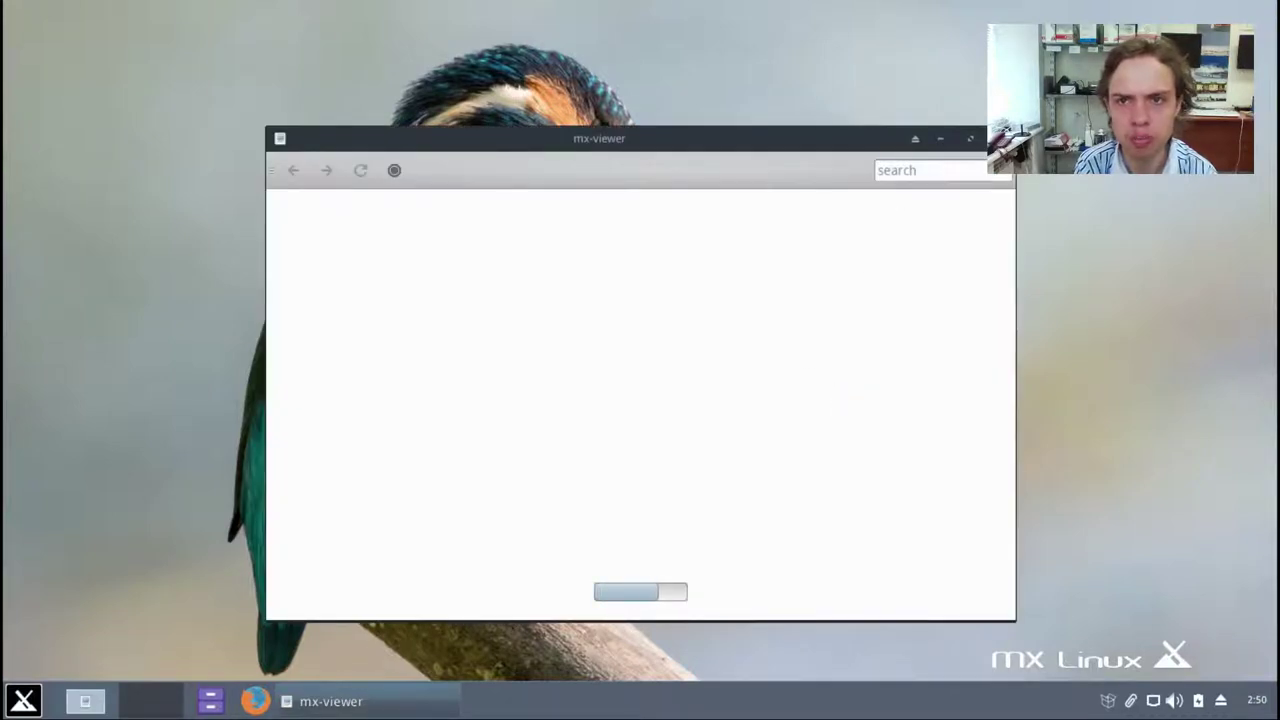
left_click(970, 139)
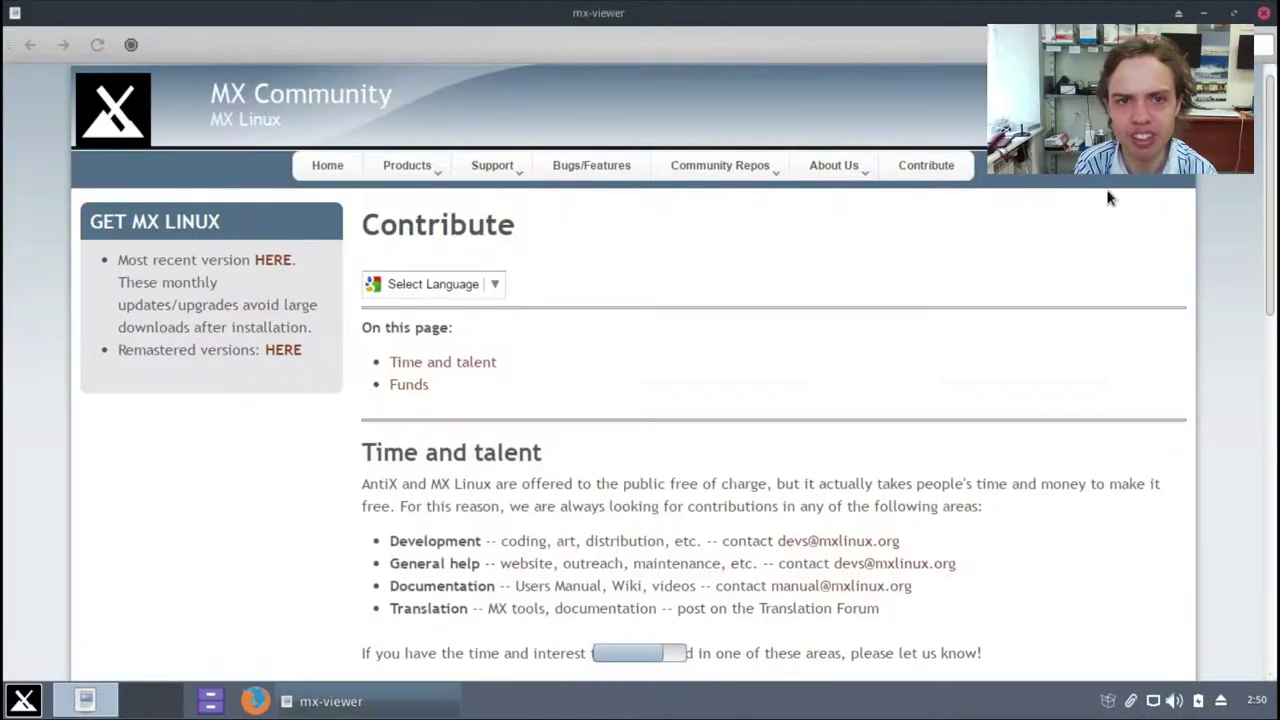
scroll(1274, 287, "down", 5)
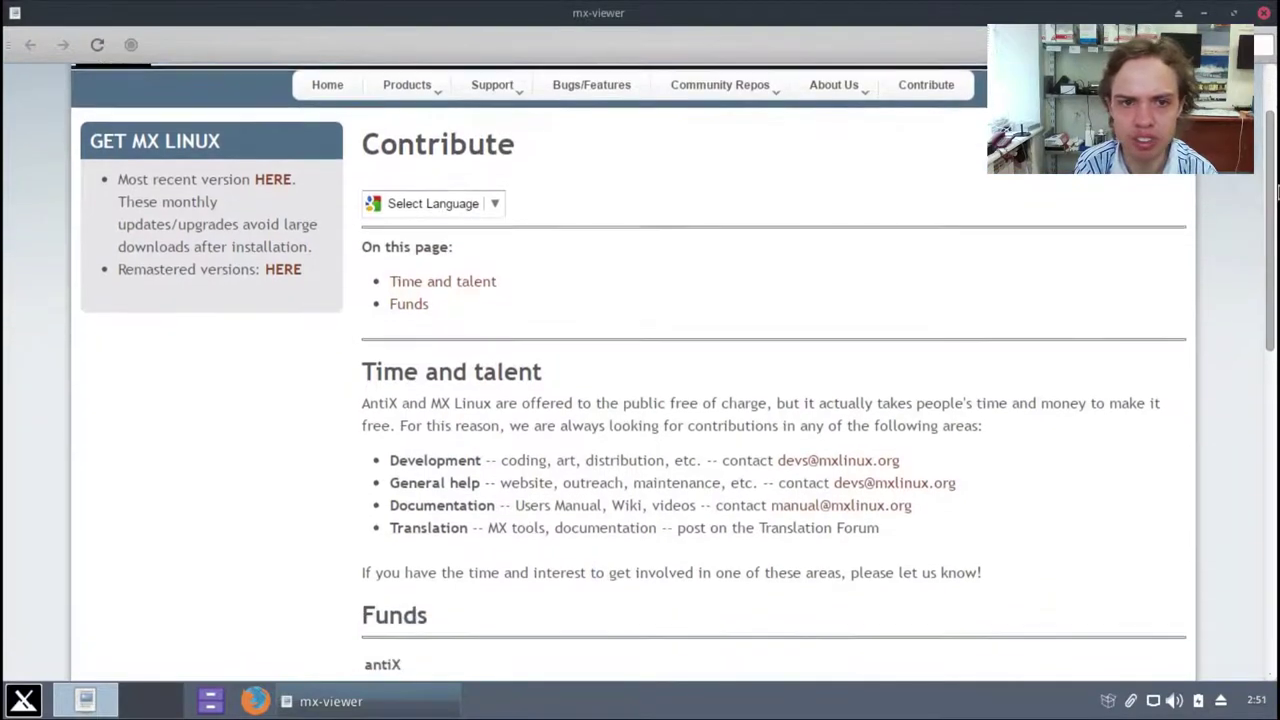
scroll(1274, 287, "down", 5)
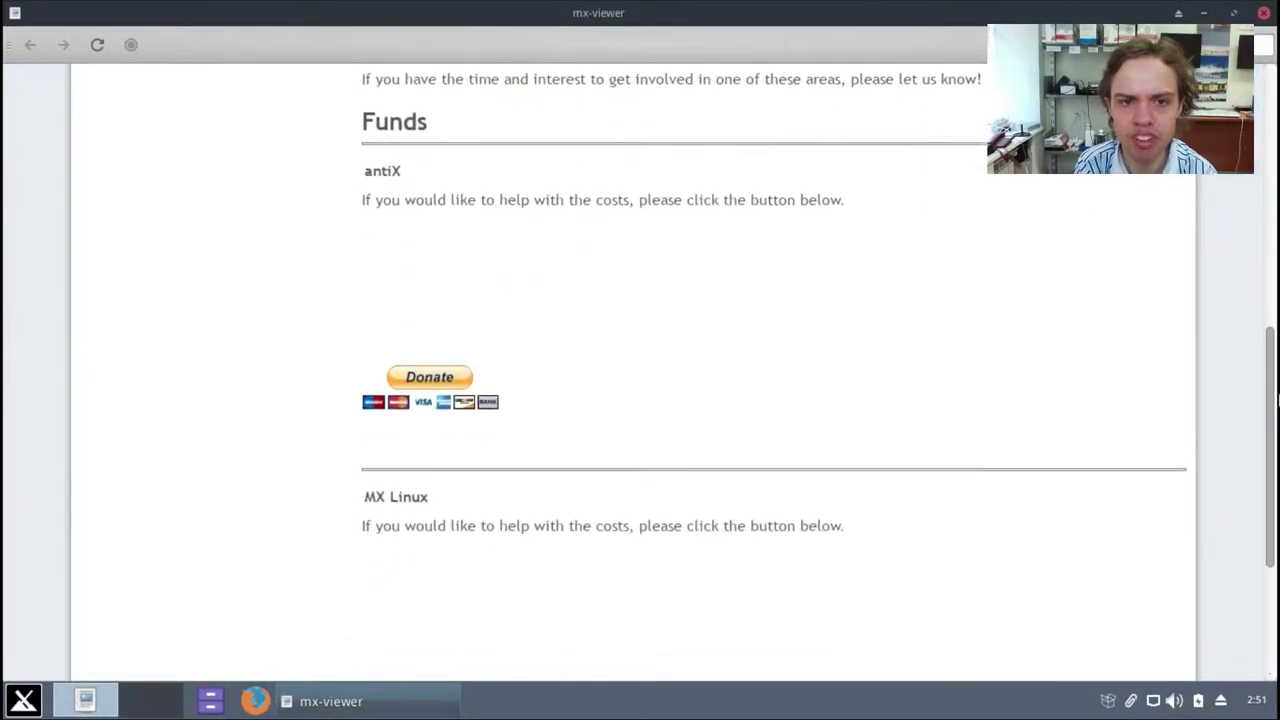
left_click(1262, 12)
Step: Open Popular Apps from MX Welcome and authorize the package installer with the administrative password
left_click(838, 412)
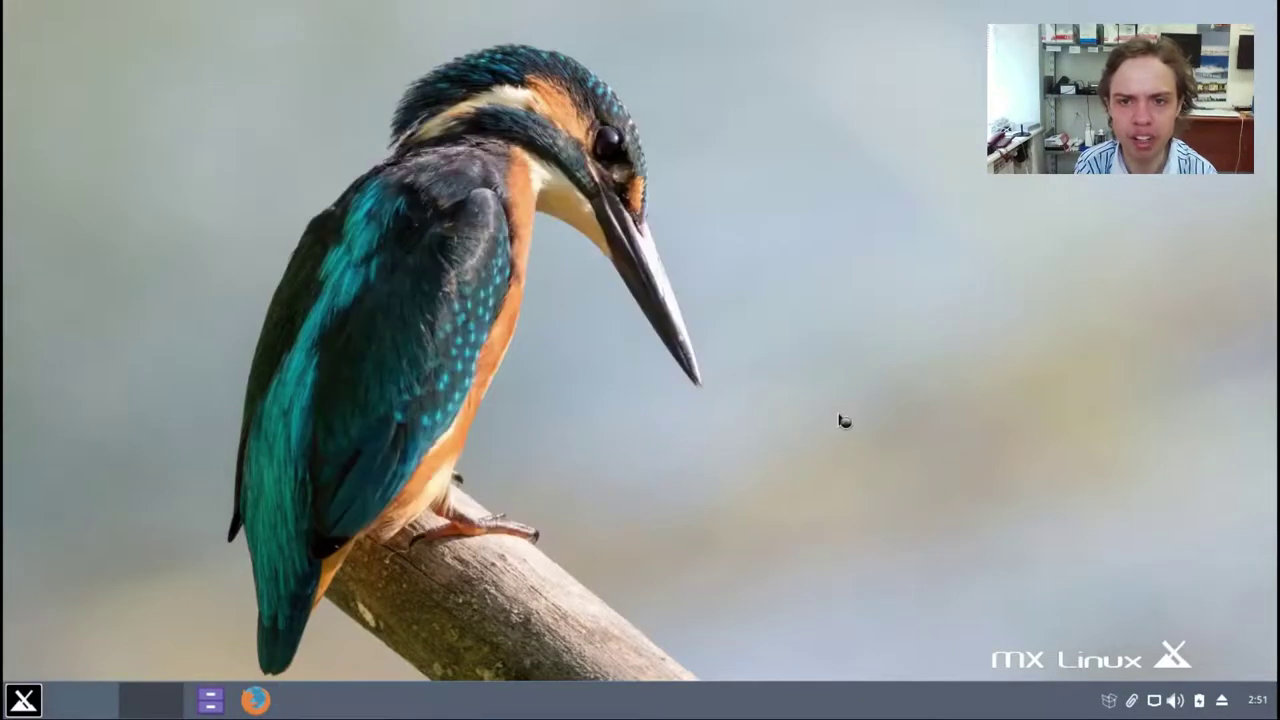
type("••••••")
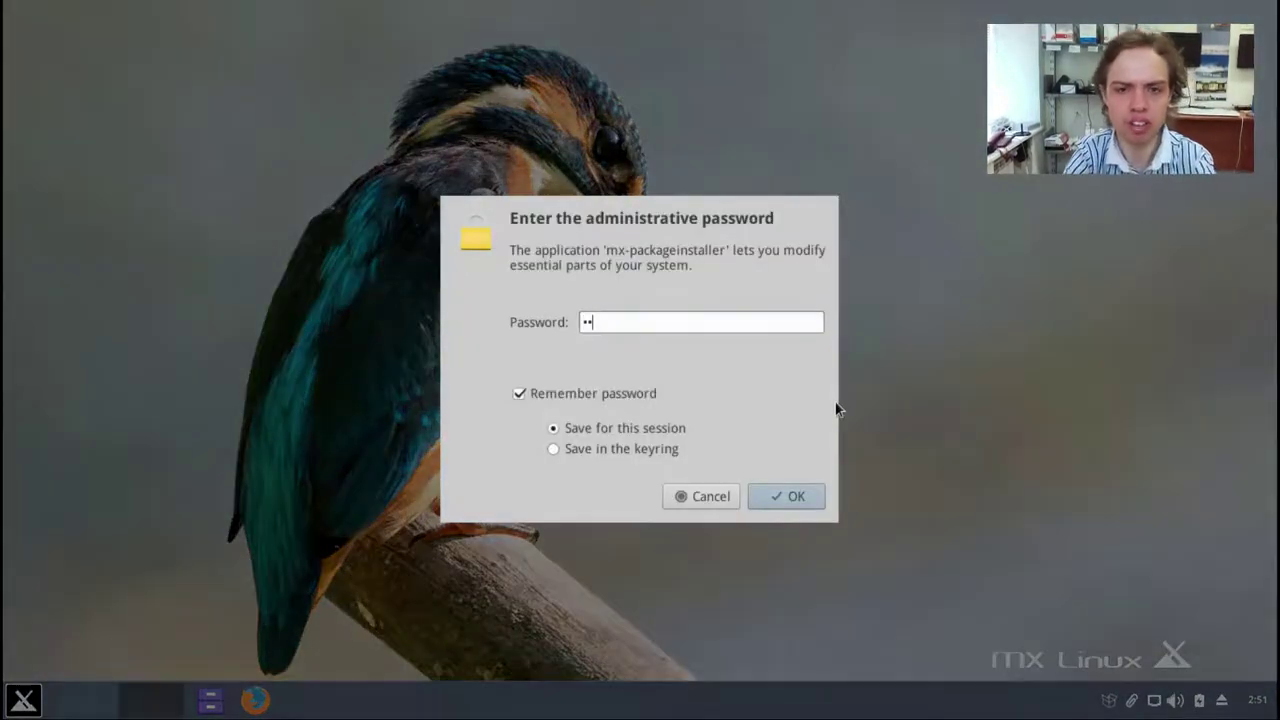
key("Return")
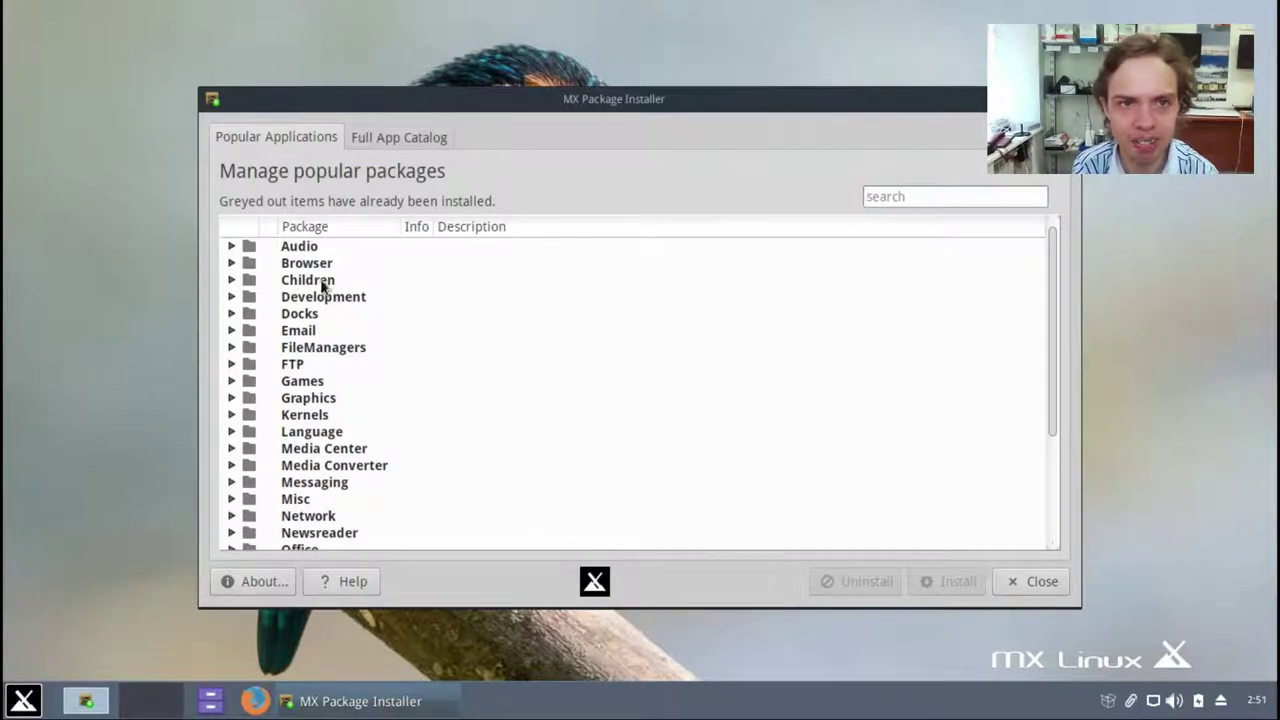
Step: Select Audacity in the Audio category of popular applications and start its installation
left_click(230, 247)
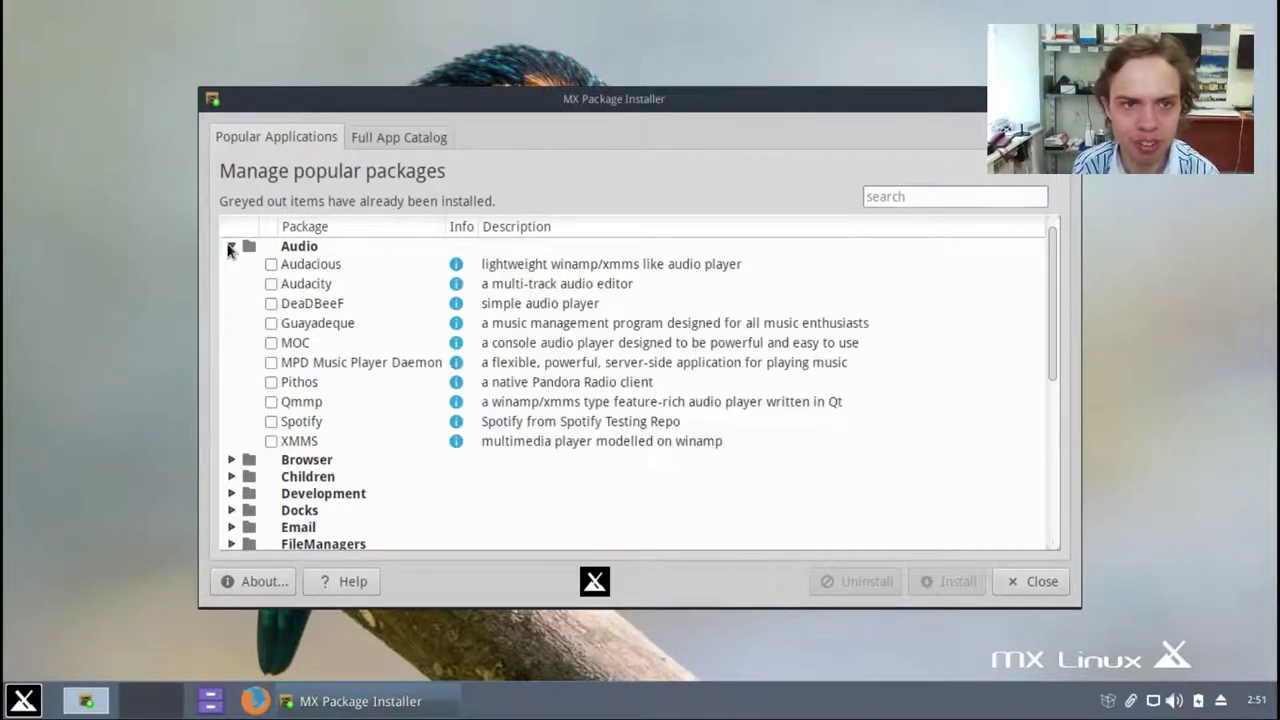
left_click(270, 284)
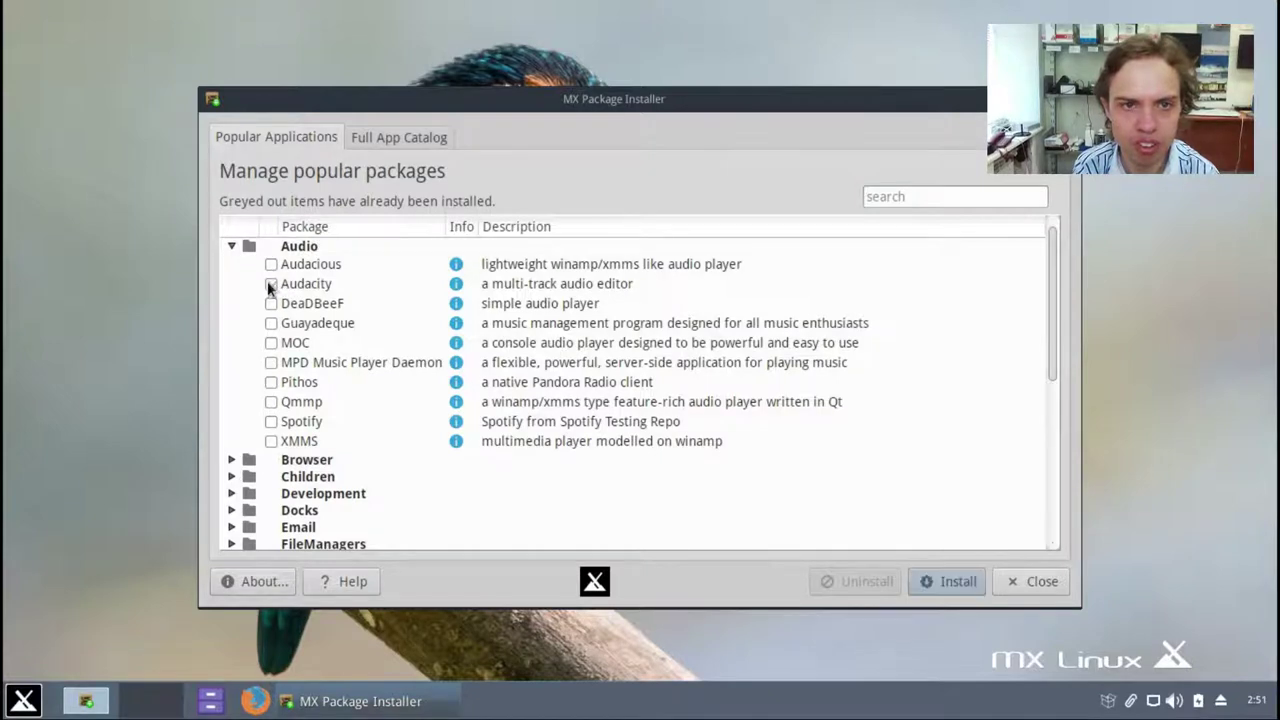
left_click(945, 579)
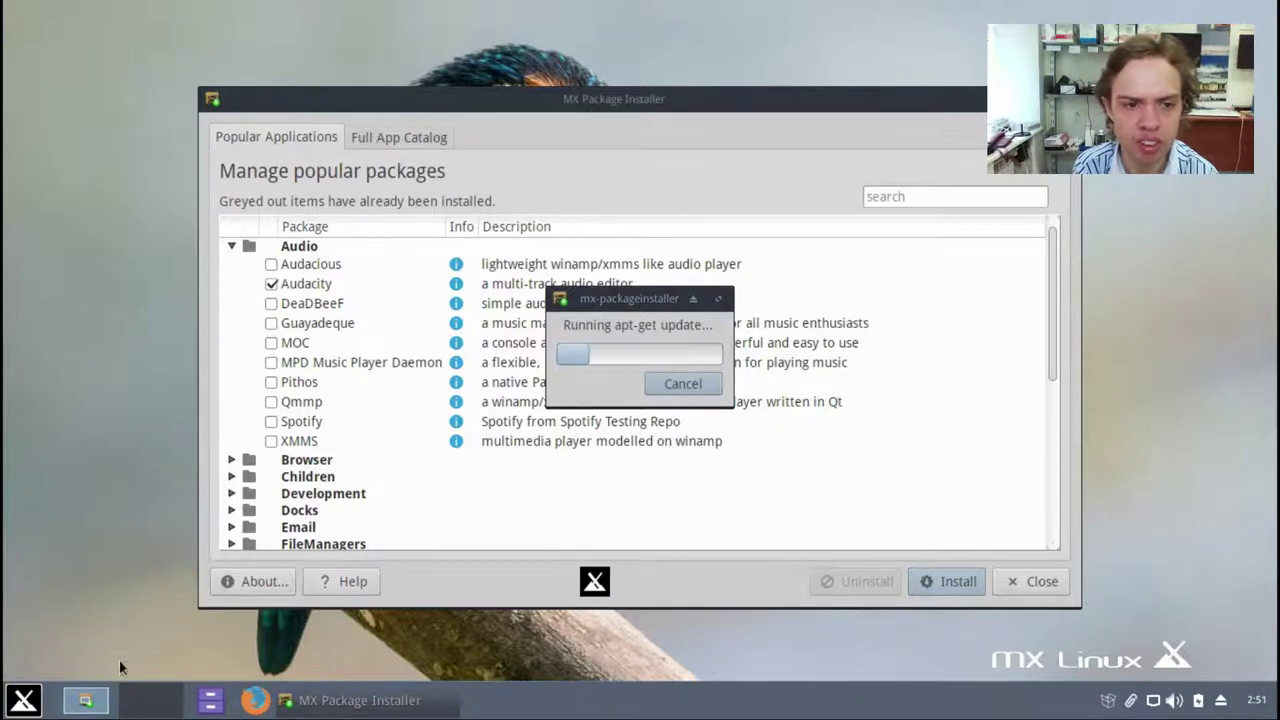
Step: Switch to the second workspace and create a desktop launcher for Firefox using the suggested application entry
left_click(152, 700)
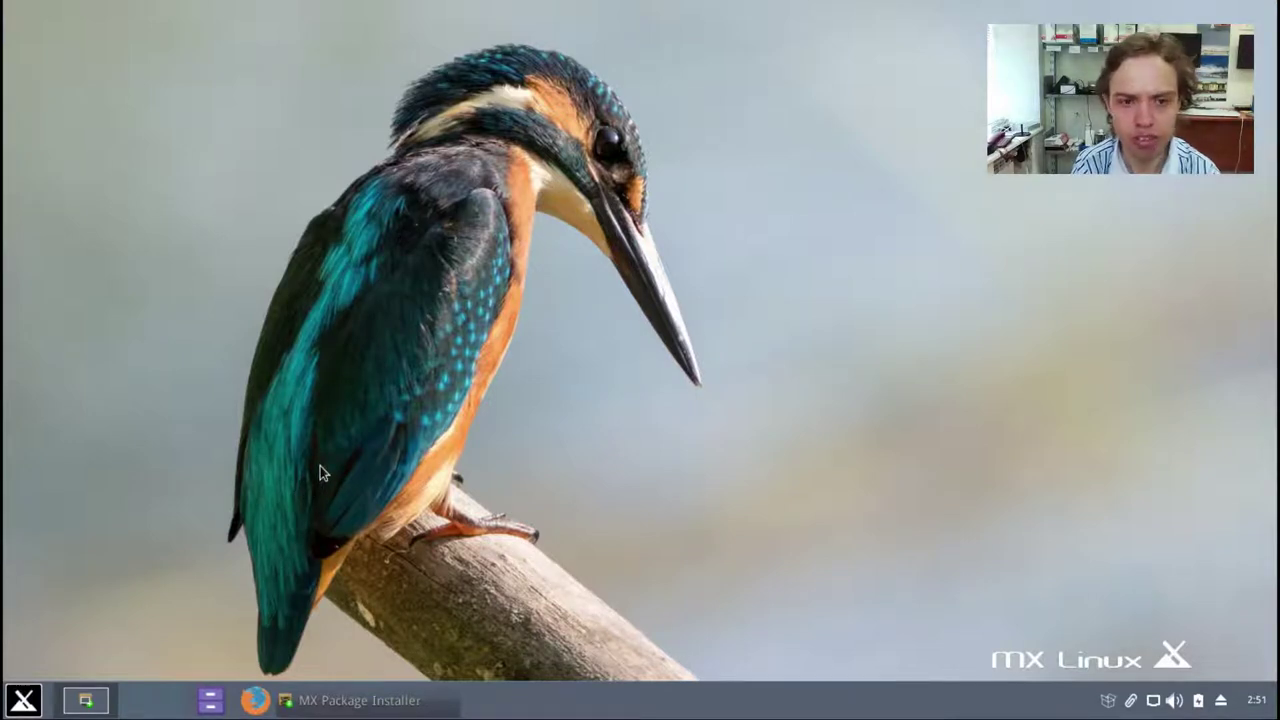
right_click(521, 311)
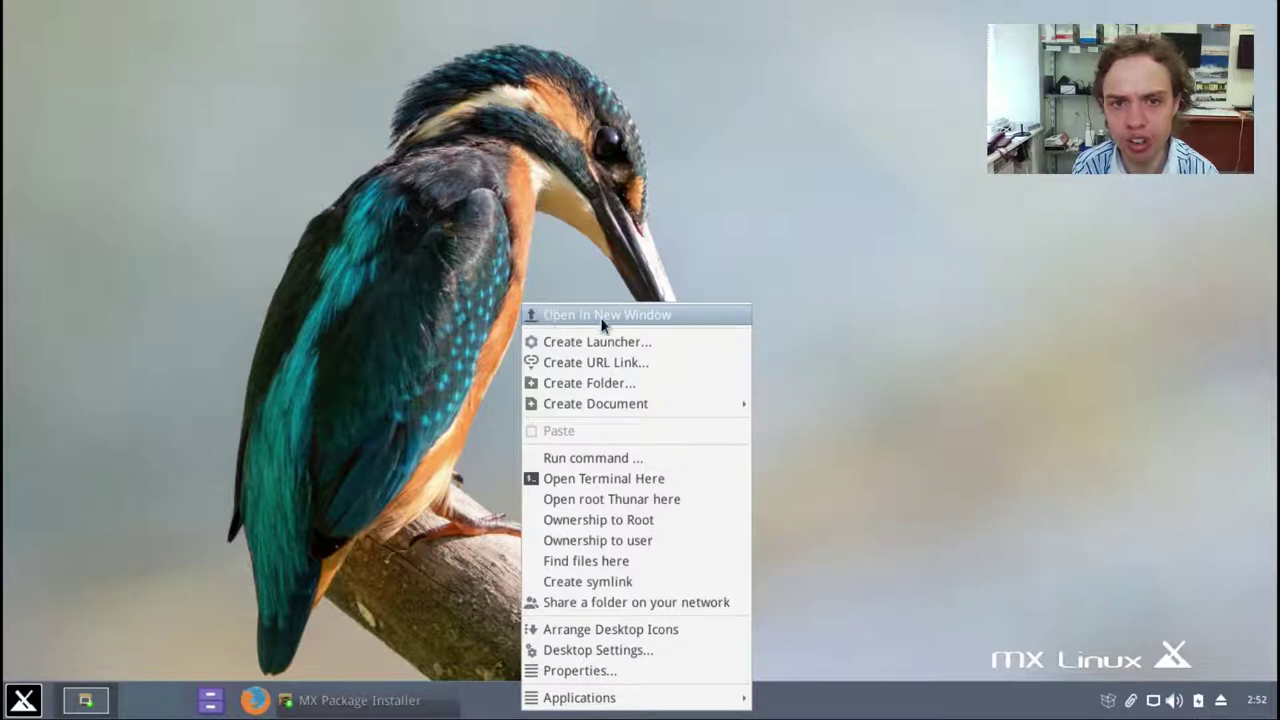
left_click(577, 340)
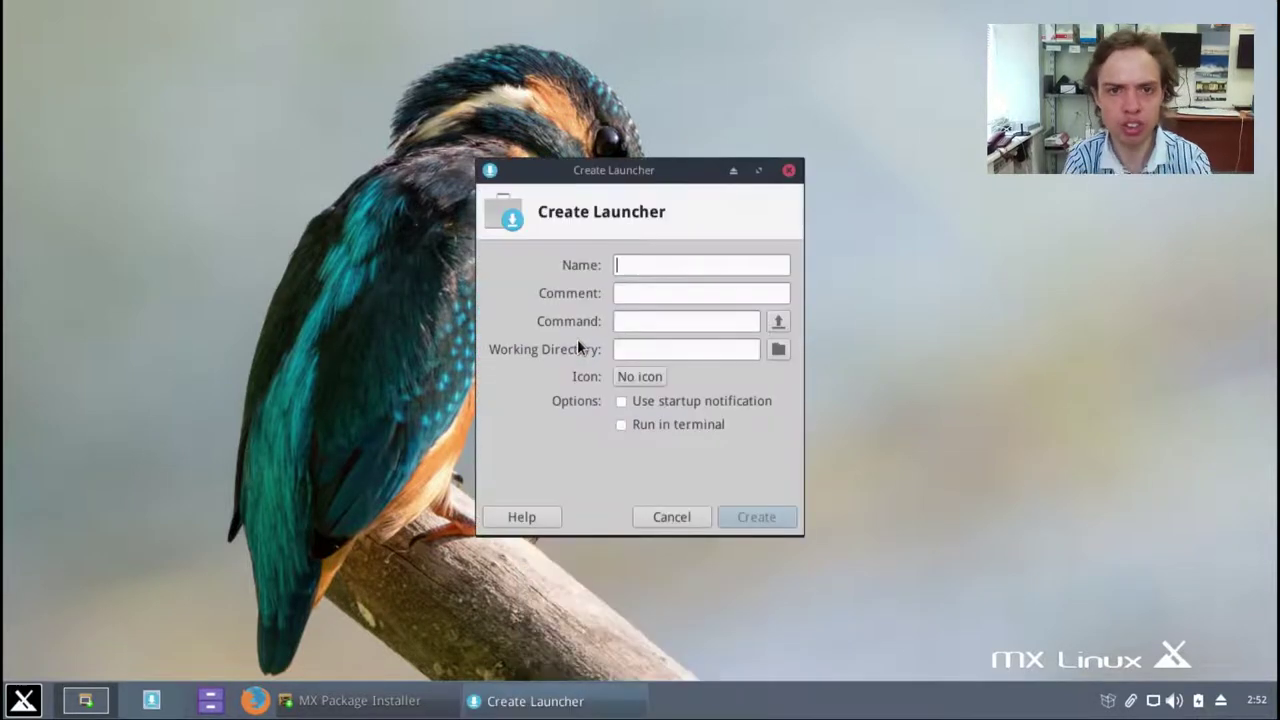
type("fir")
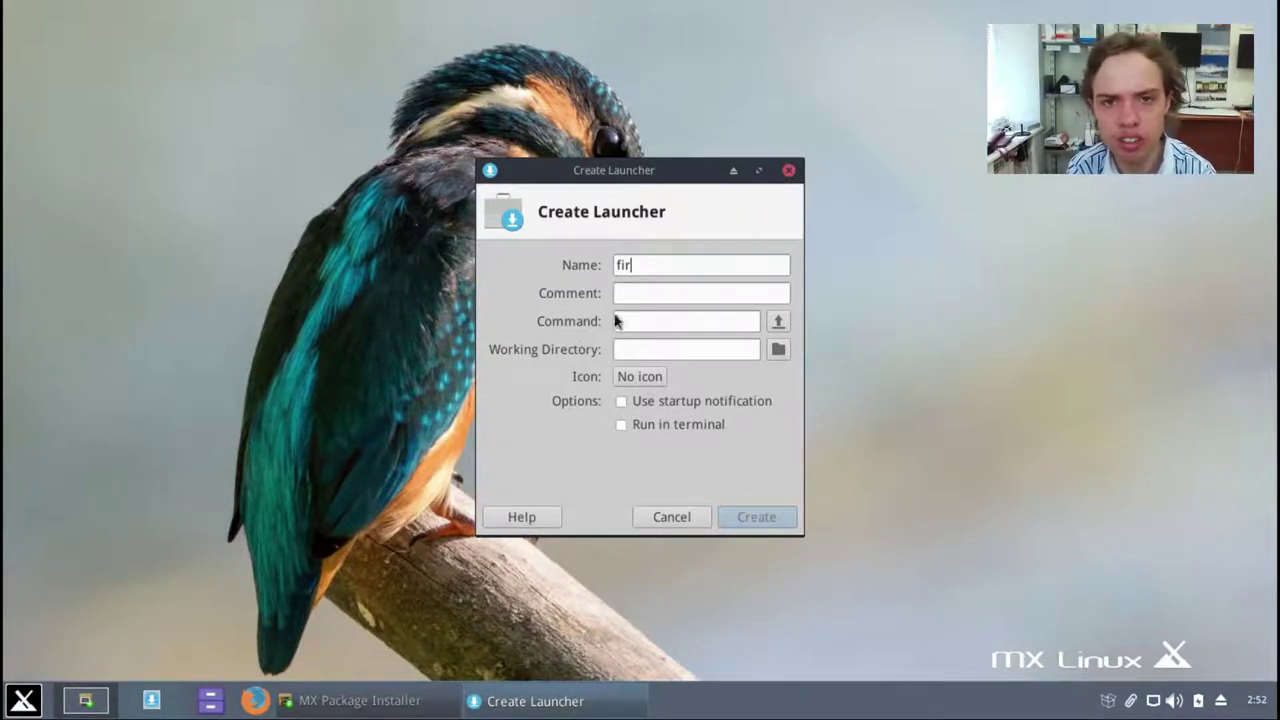
type("e")
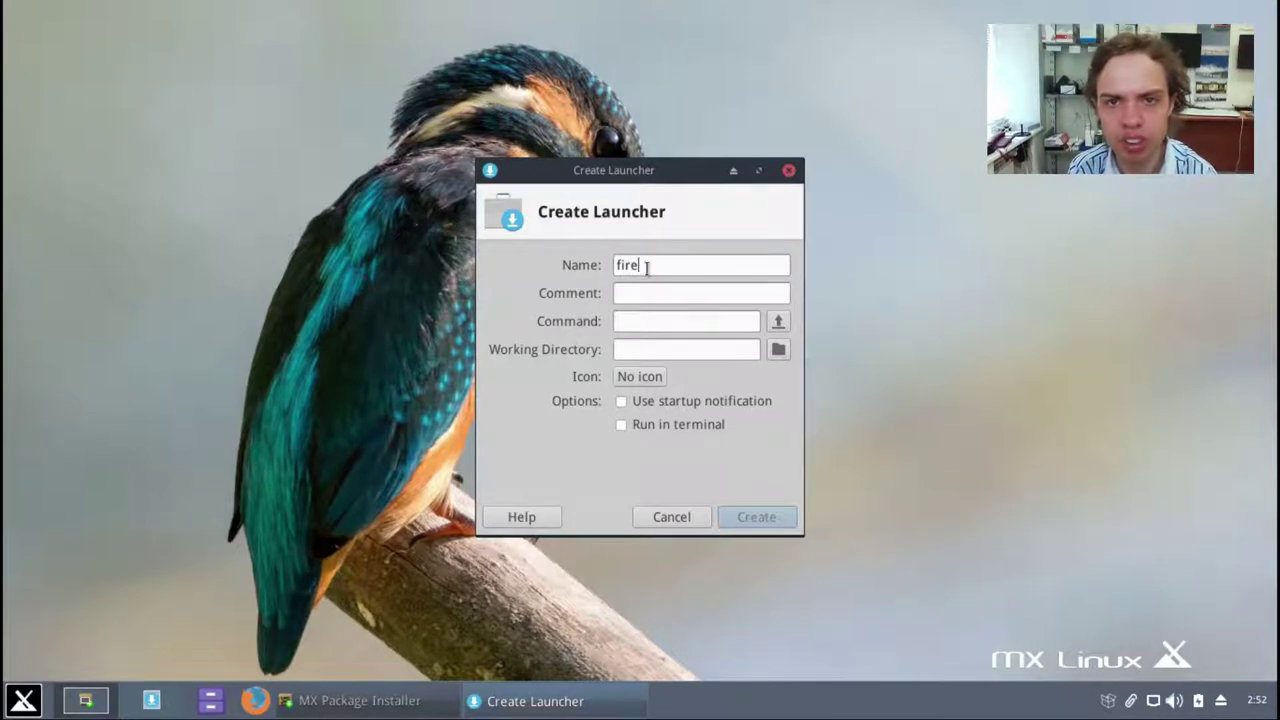
type("fo")
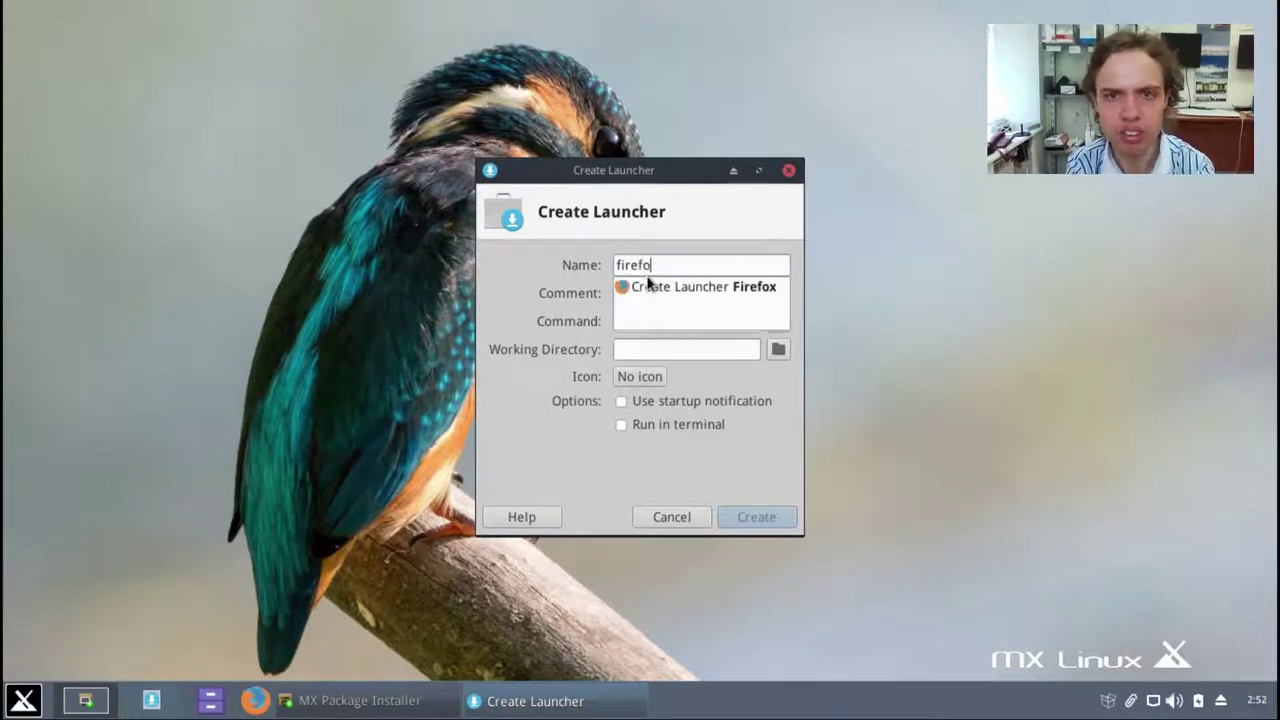
left_click(650, 286)
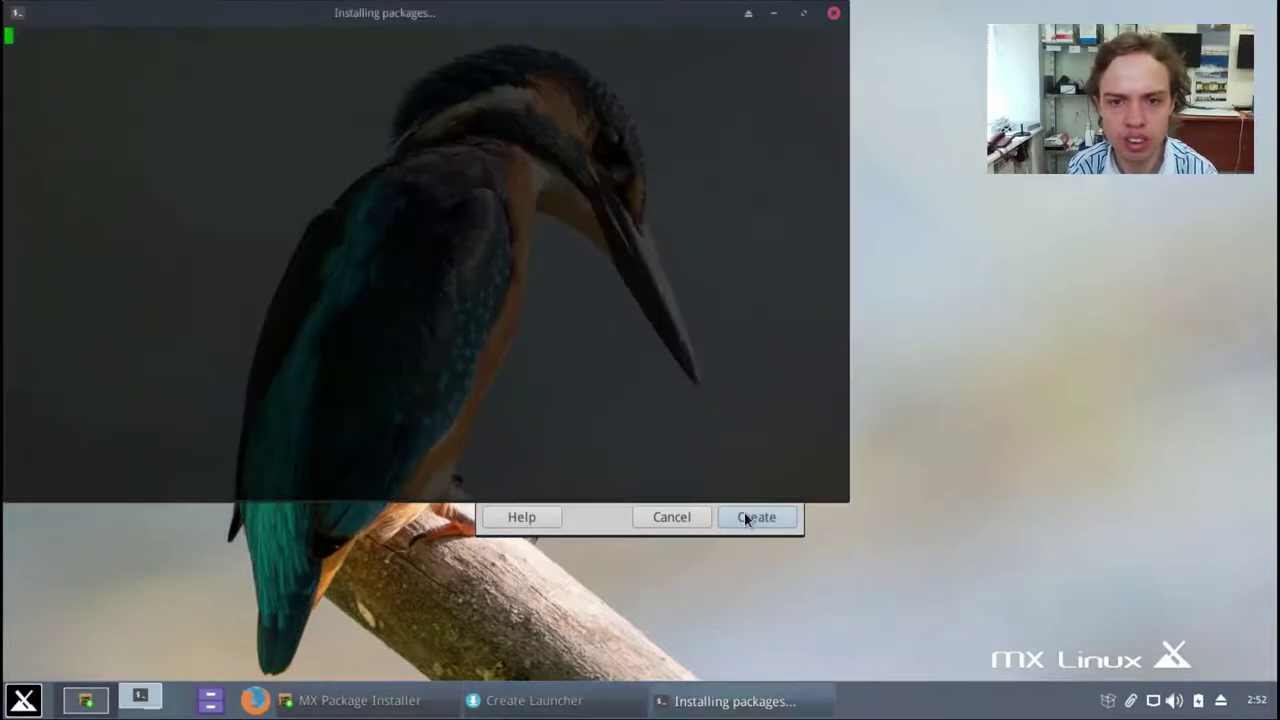
left_click(744, 515)
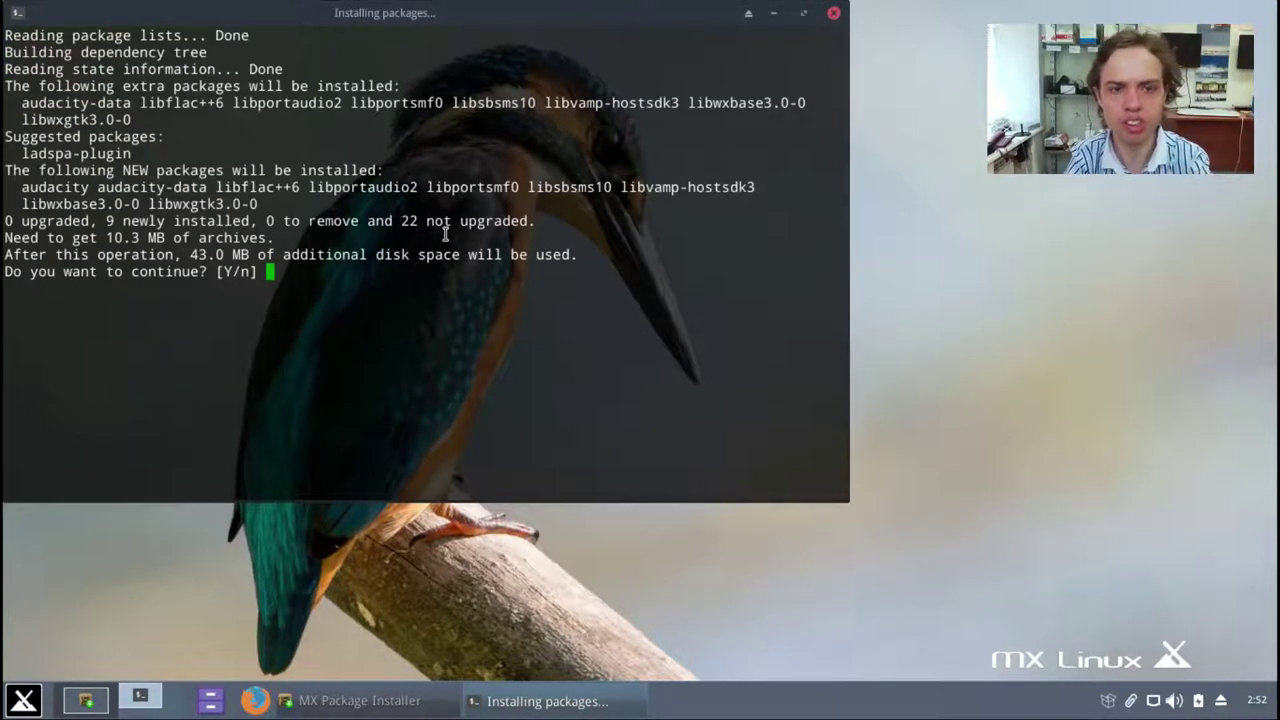
Step: Confirm the Audacity package installation with y in the terminal and minimize the terminal window
type("y")
key("Return")
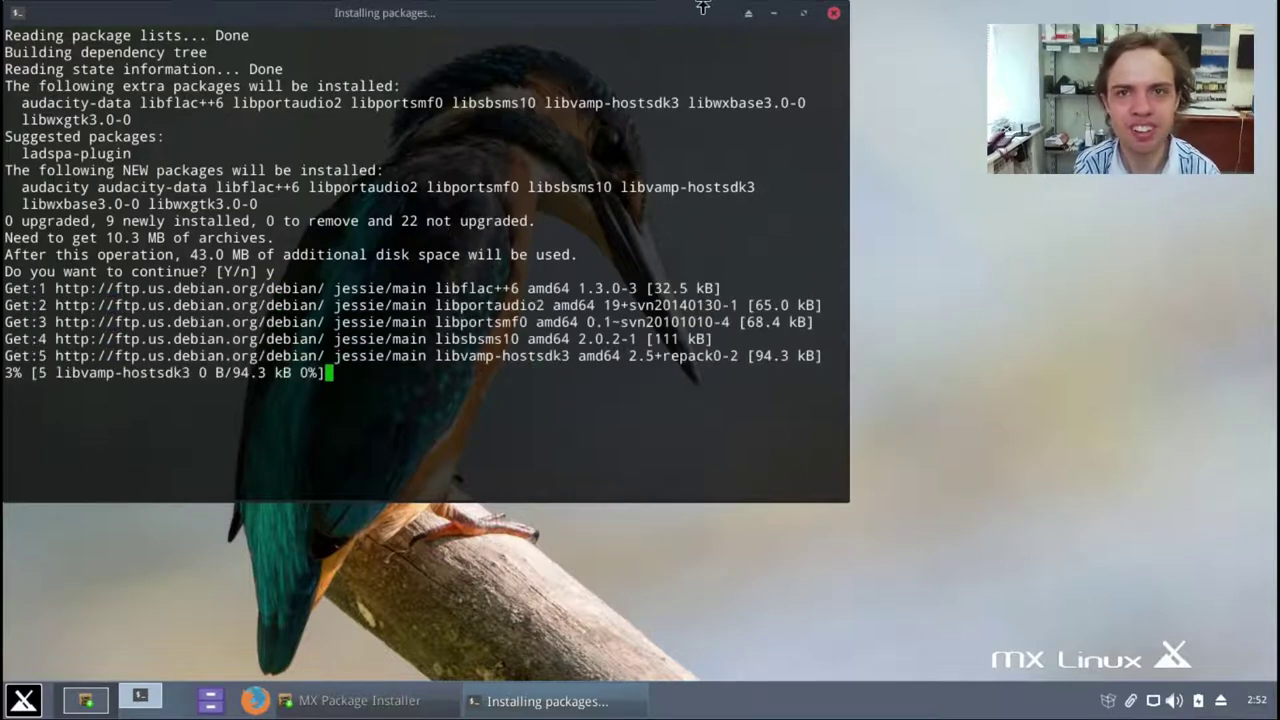
left_click(773, 13)
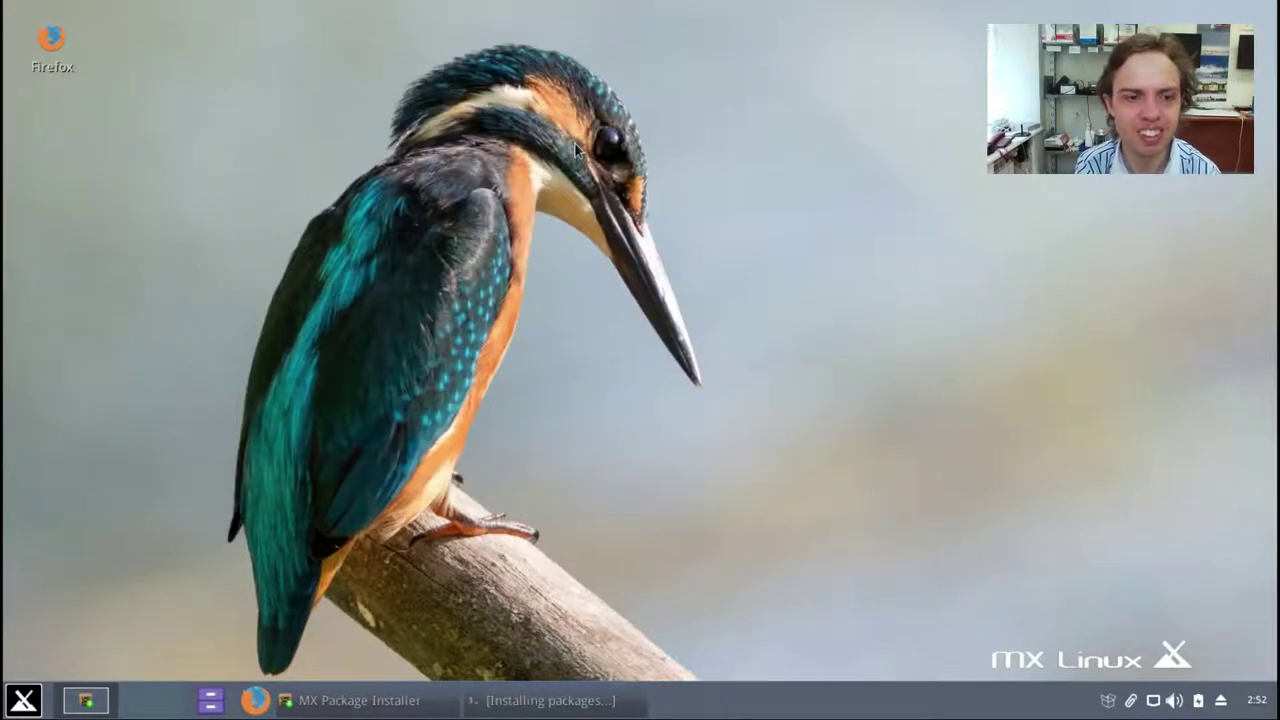
Step: Create a folder on the desktop with the default name New Folder
right_click(574, 142)
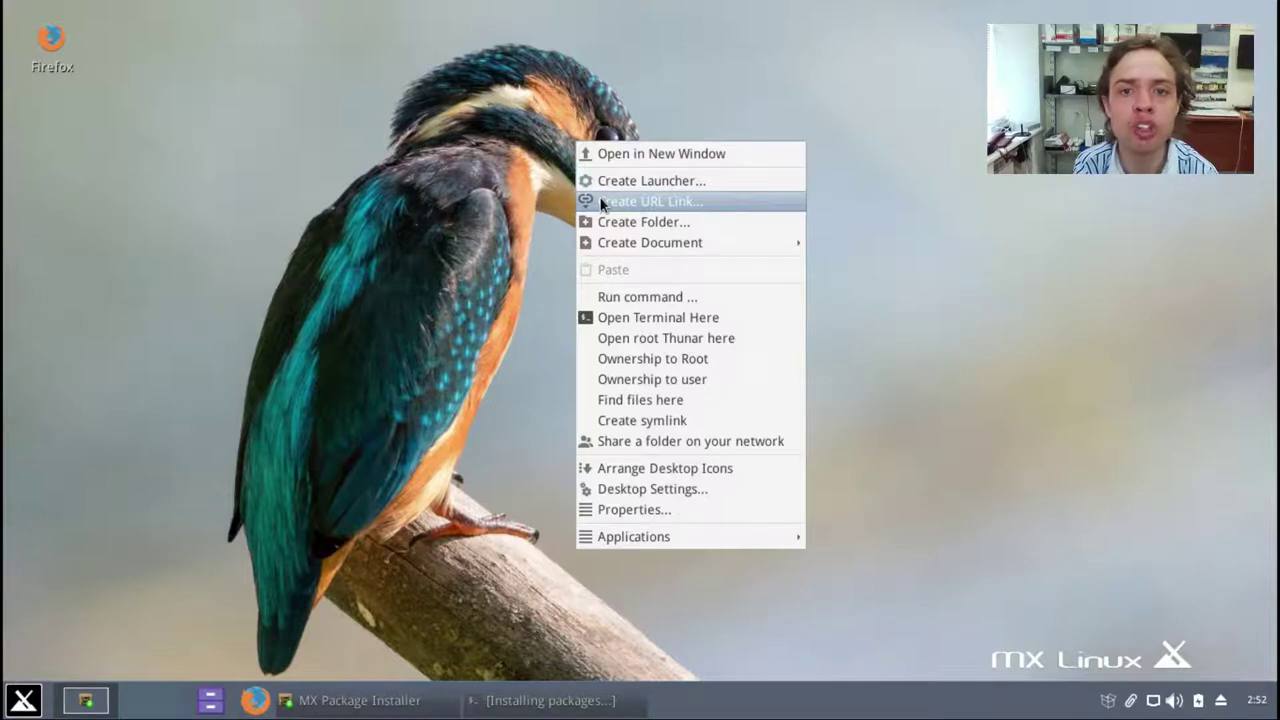
left_click(601, 226)
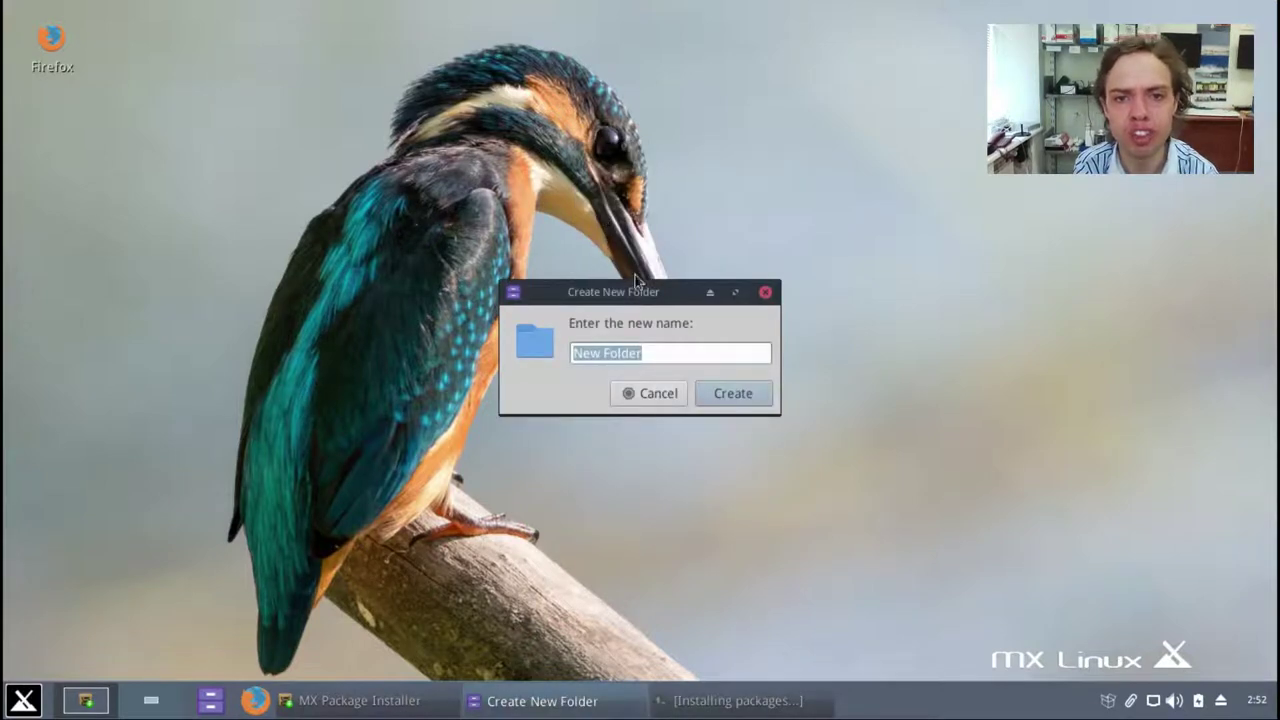
left_click(714, 392)
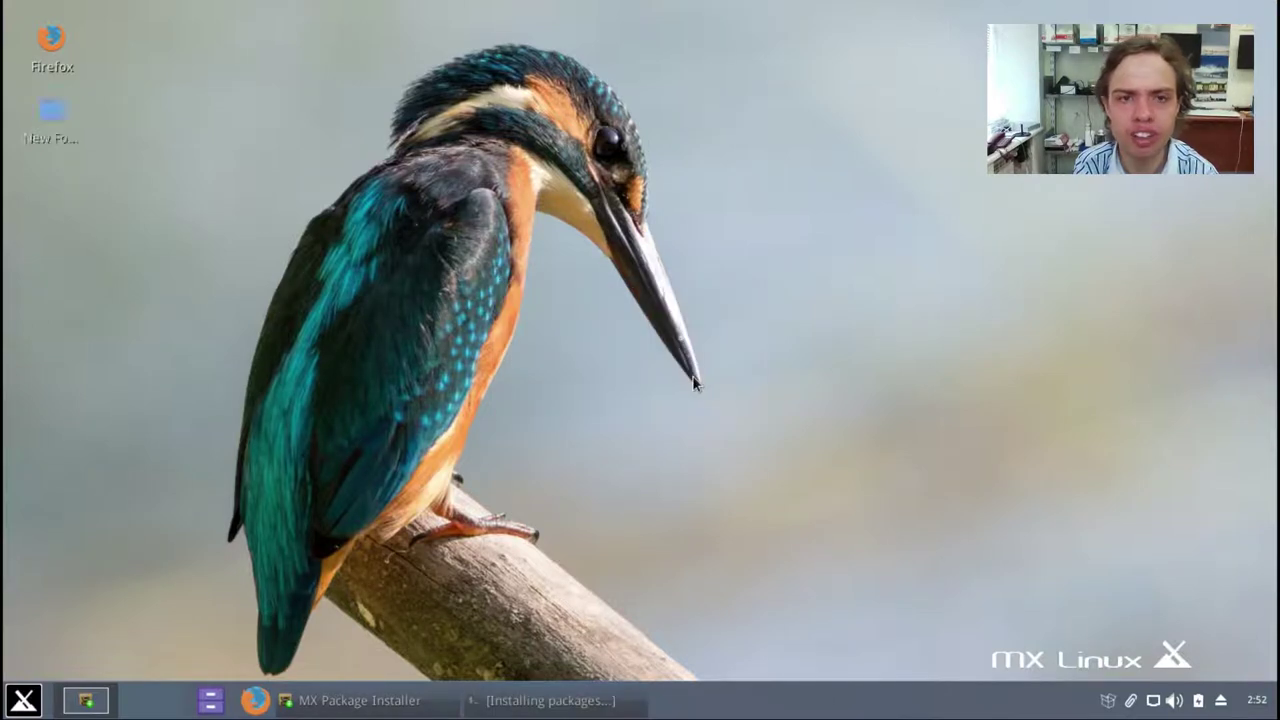
Step: Launch LibreOffice Writer through the desktop's run command prompt using the suggested entry libreoffice --writer
right_click(696, 383)
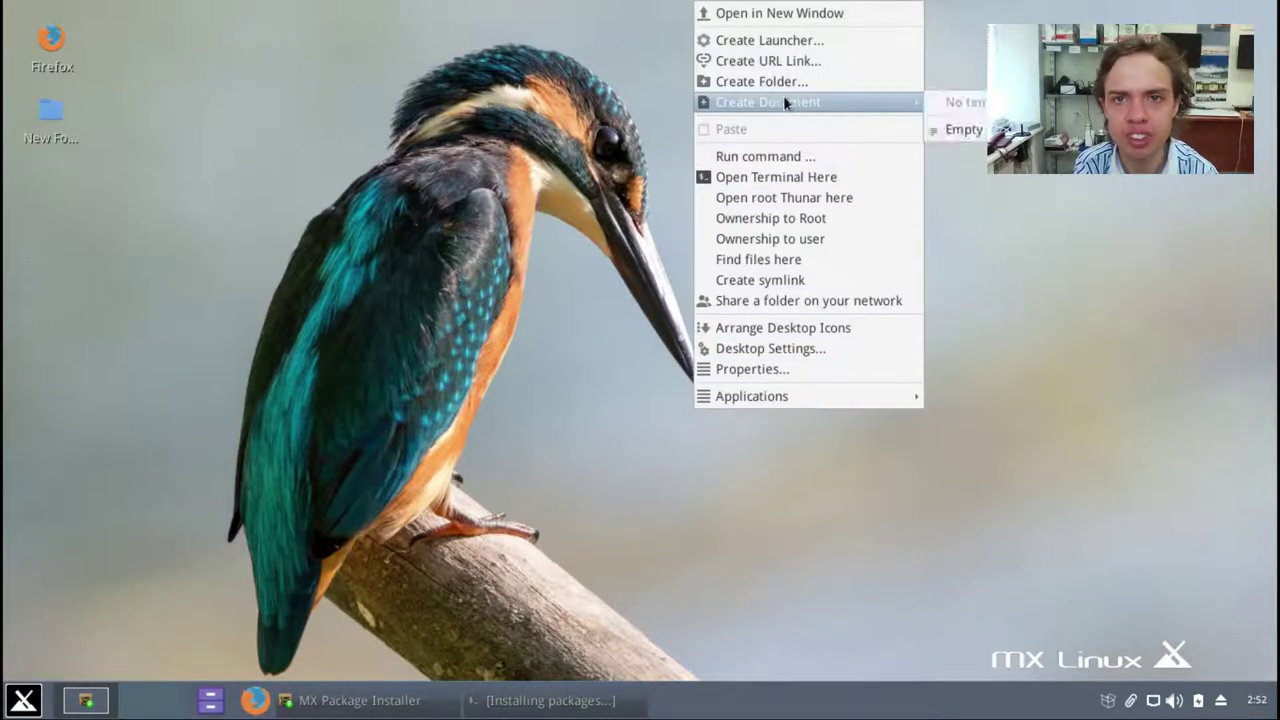
left_click(840, 157)
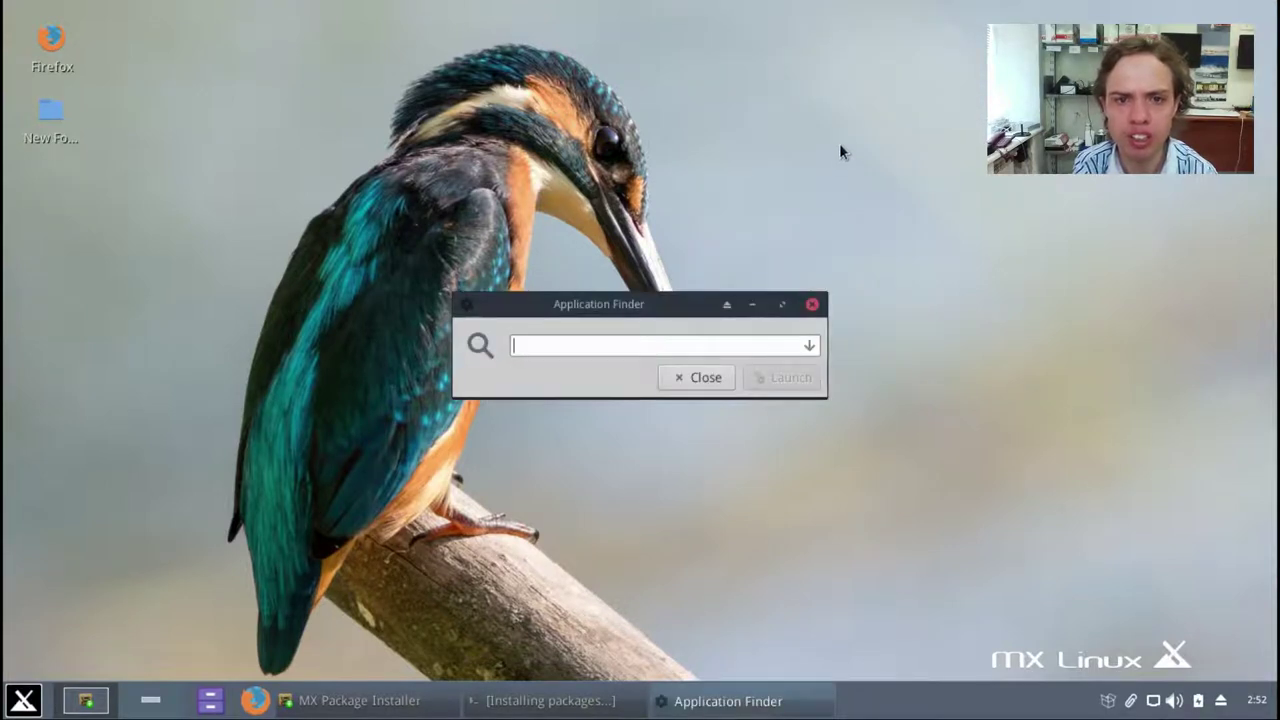
type("l")
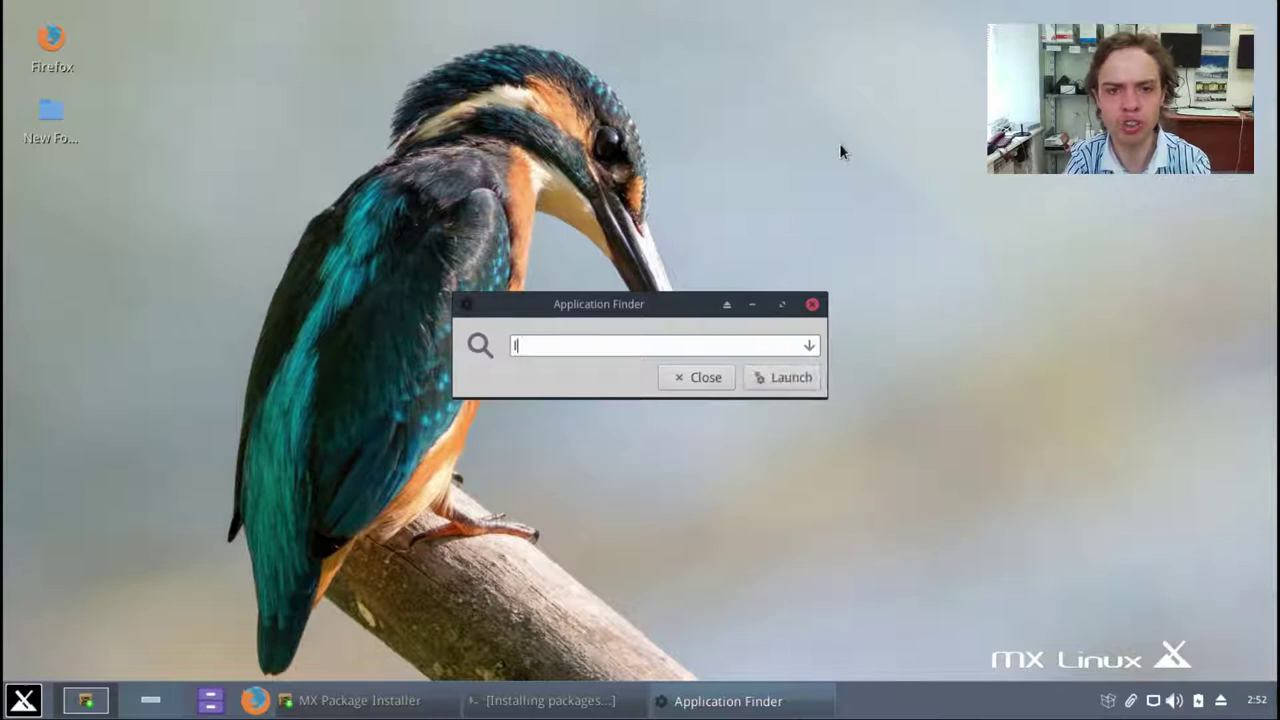
type("i")
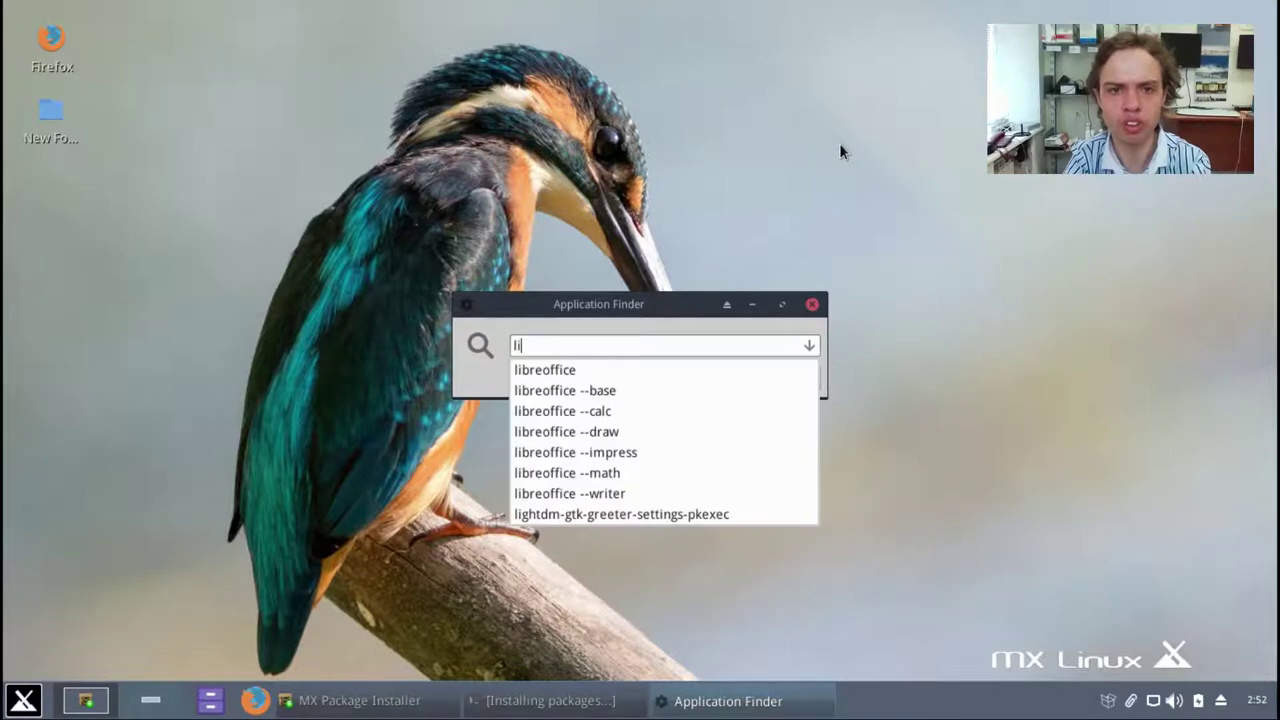
left_click(598, 487)
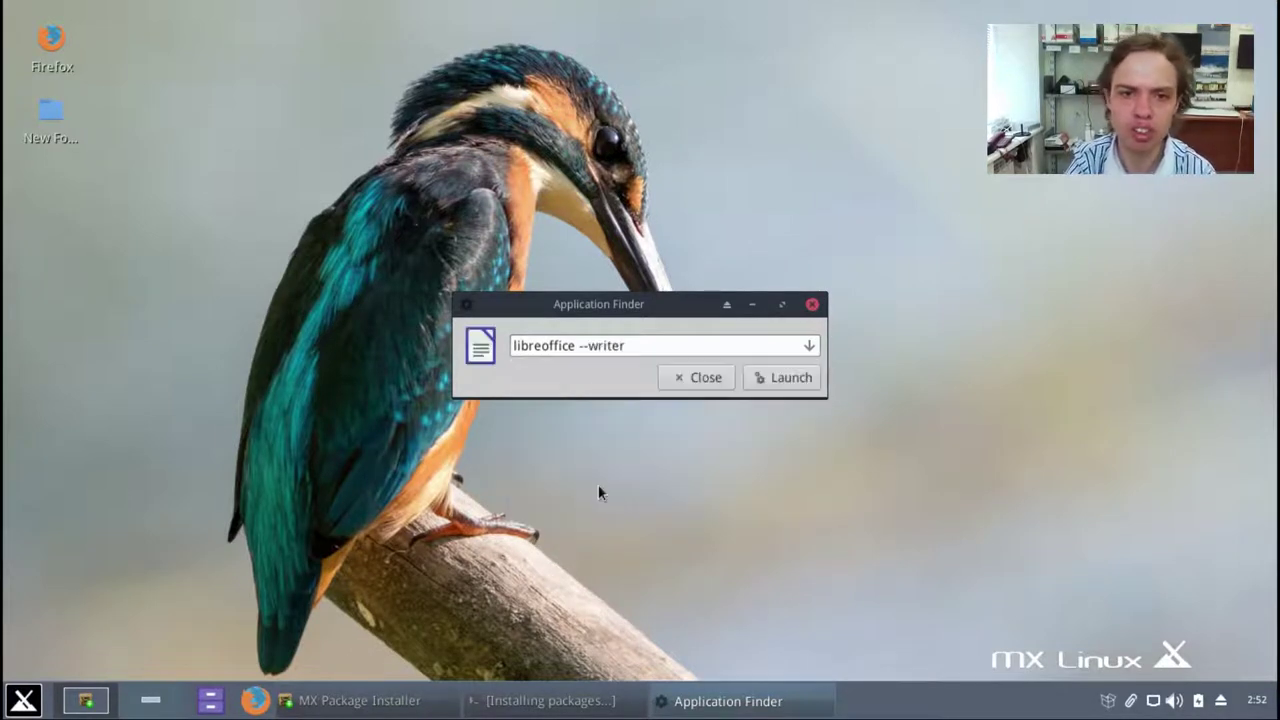
left_click(785, 378)
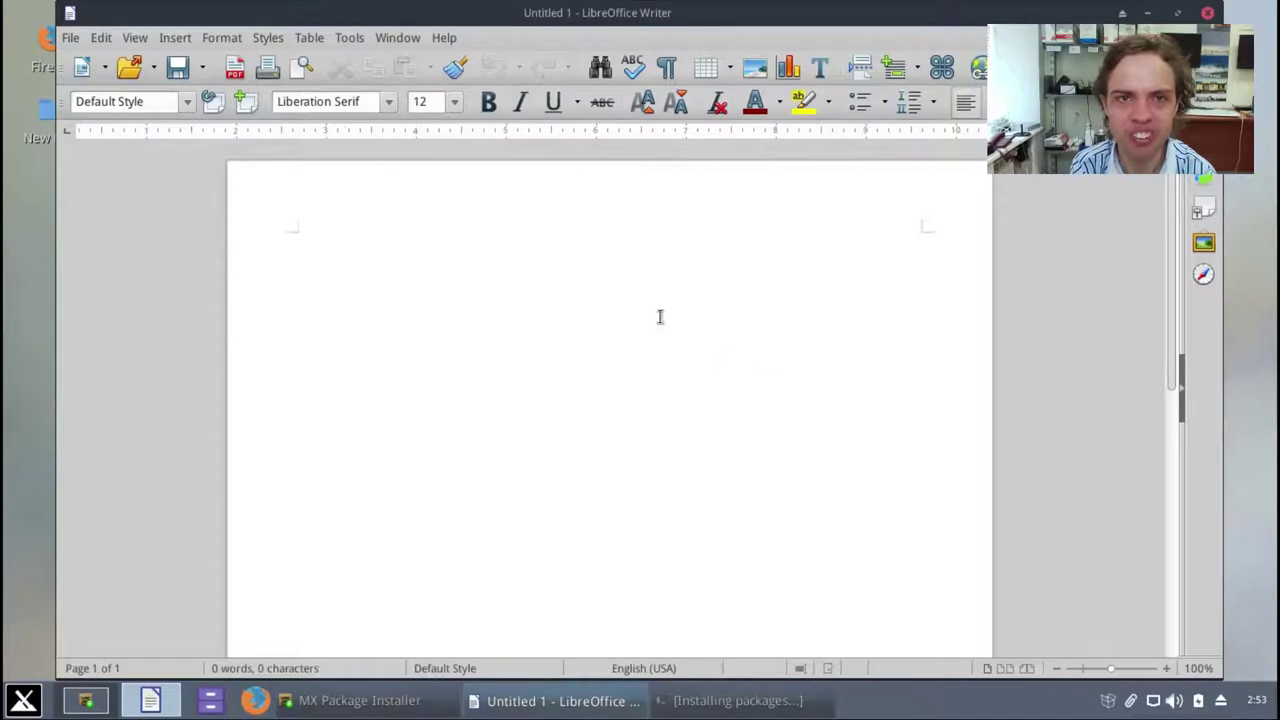
Step: Check the LibreOffice version information, then close it along with the Writer window
left_click(443, 37)
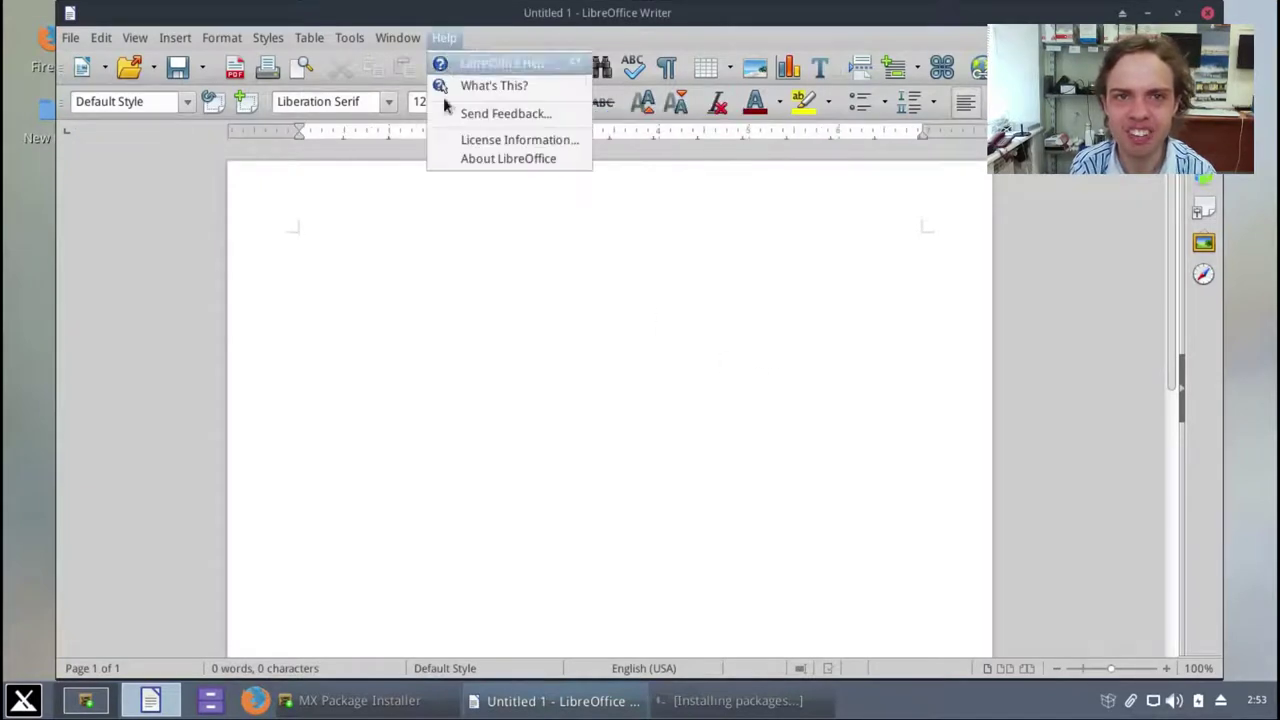
left_click(459, 159)
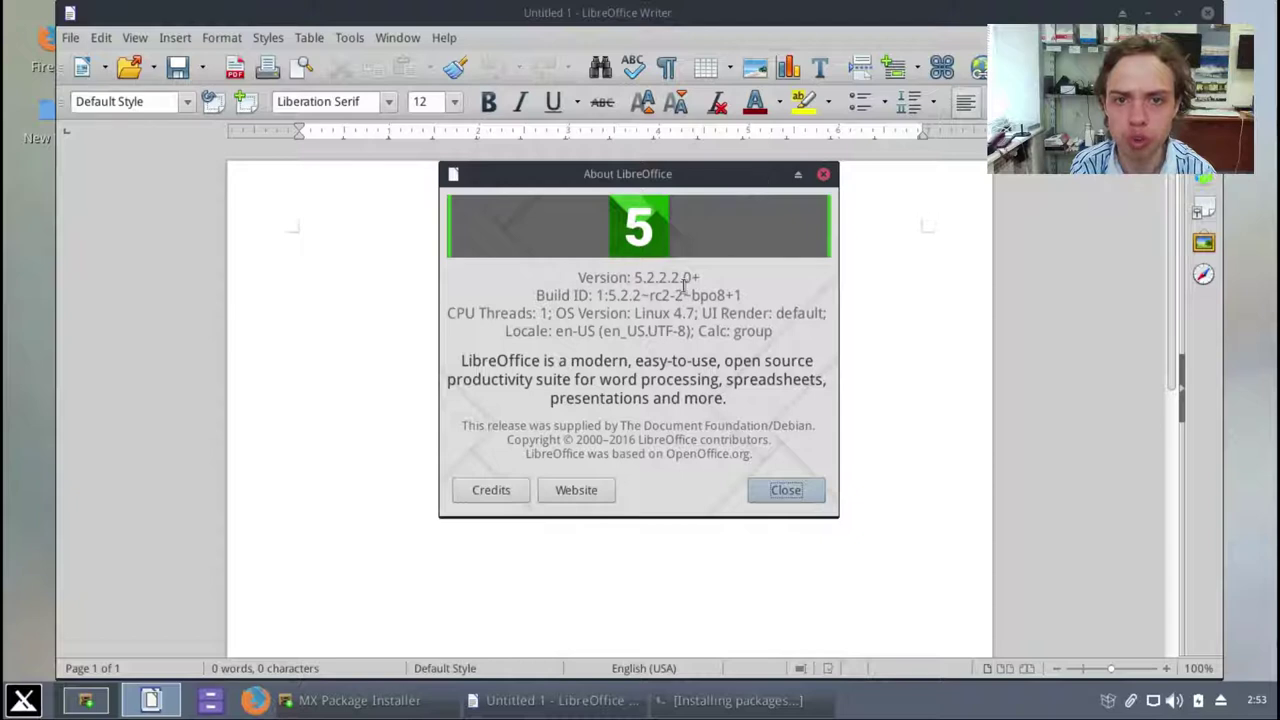
left_click(823, 175)
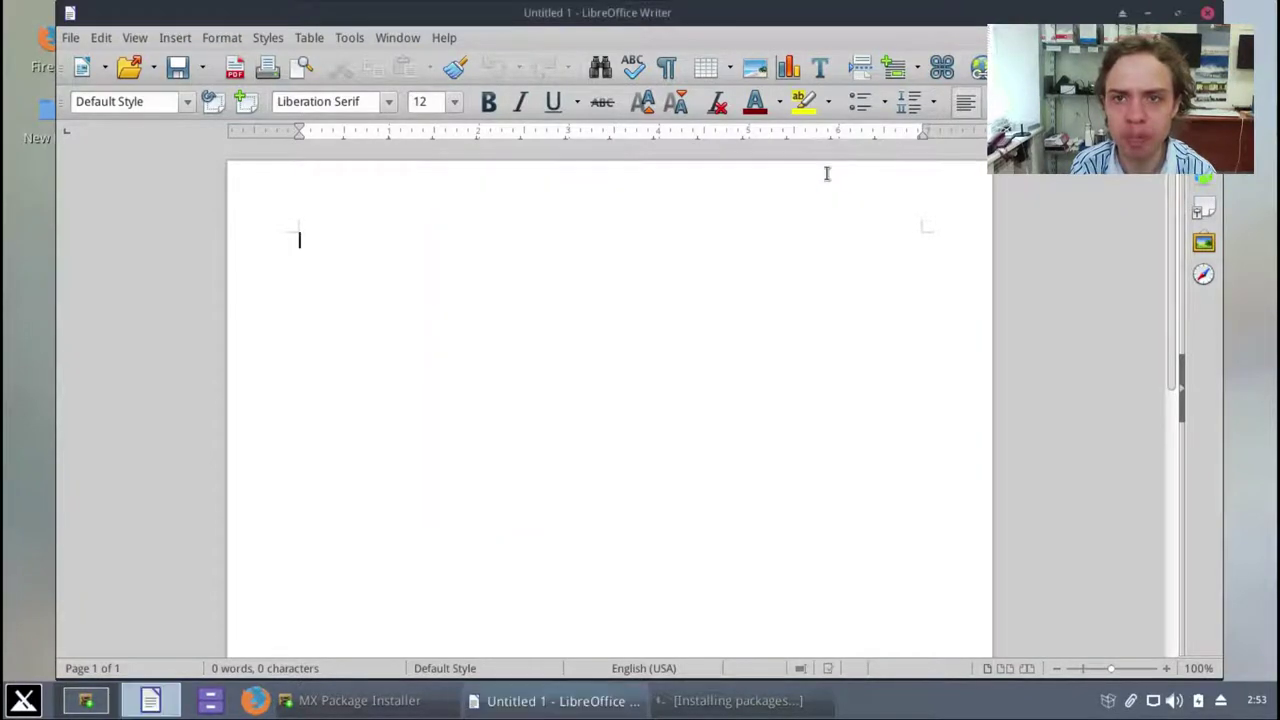
left_click(1208, 14)
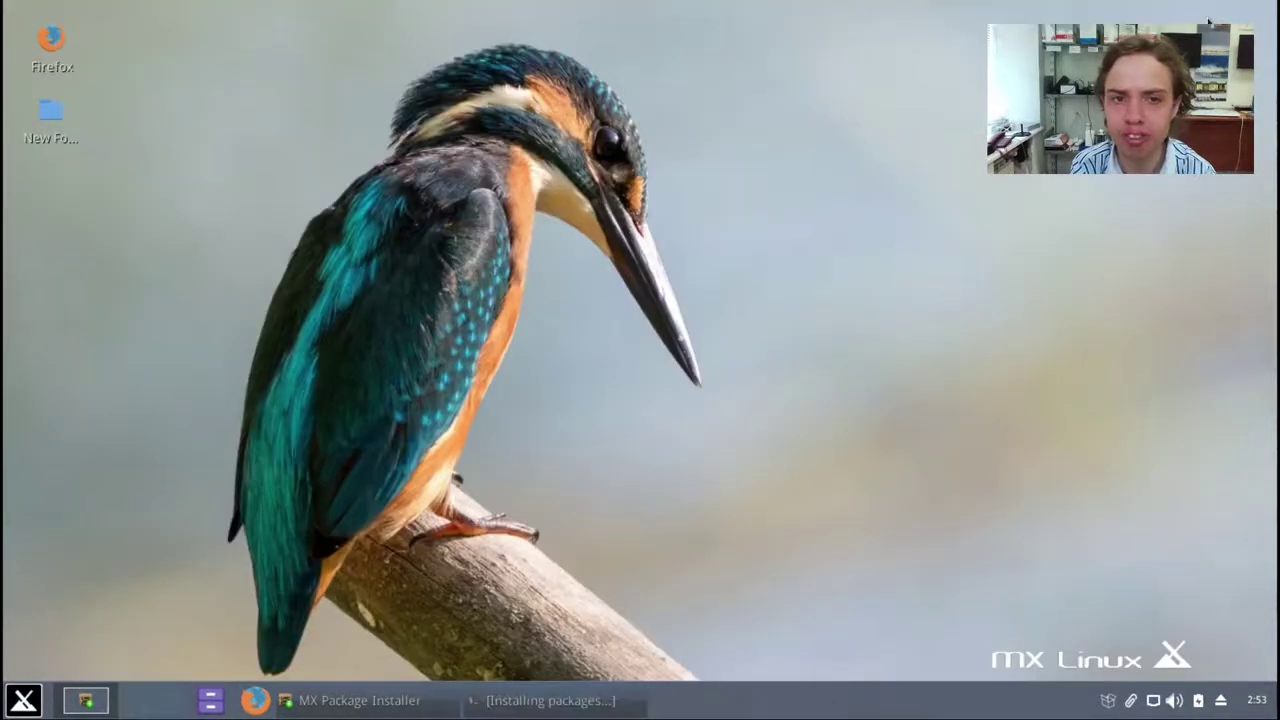
Step: Open a terminal in the Desktop folder, check the kernel release with uname -r, and close the terminal
right_click(748, 270)
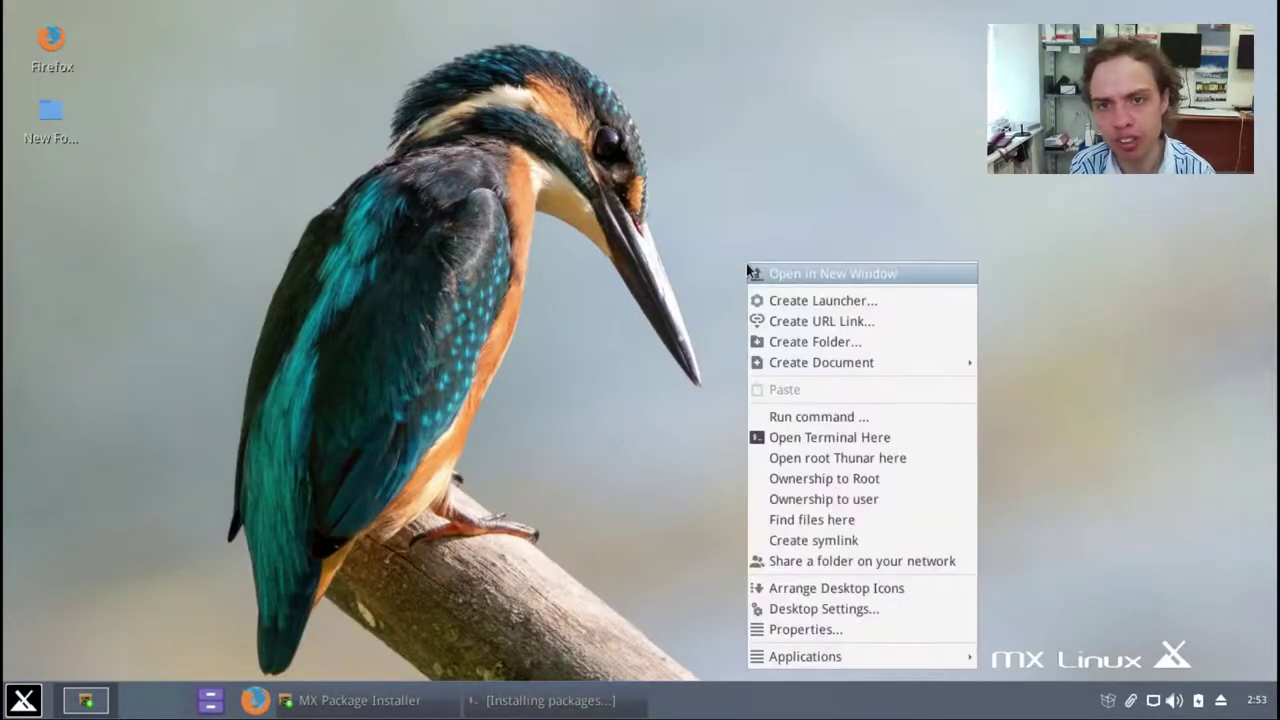
left_click(783, 438)
type("u")
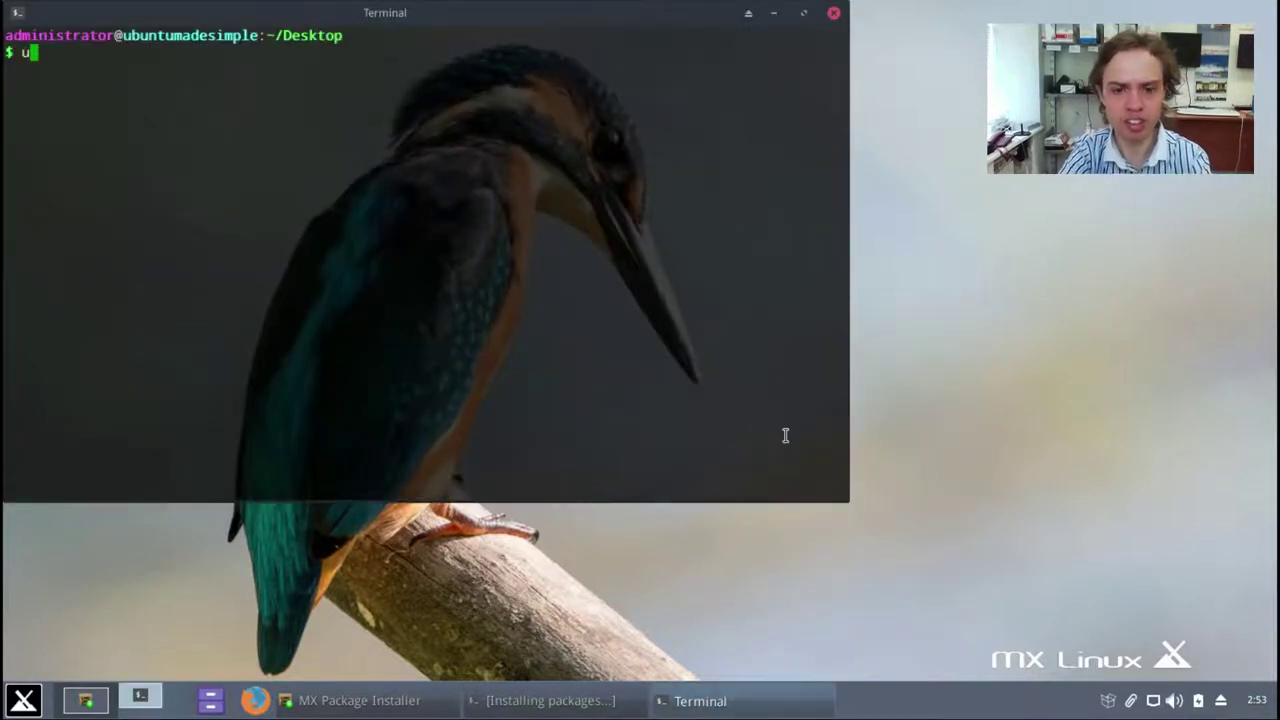
type("name ")
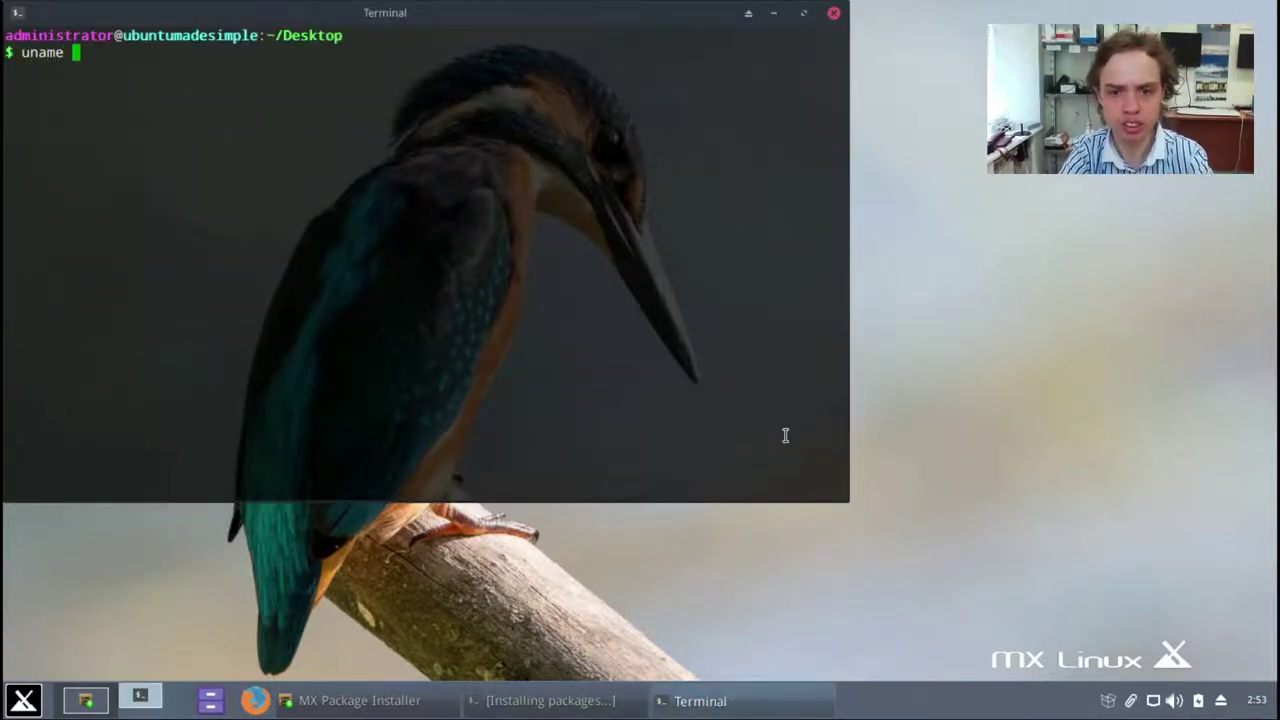
type("-r")
key("Return")
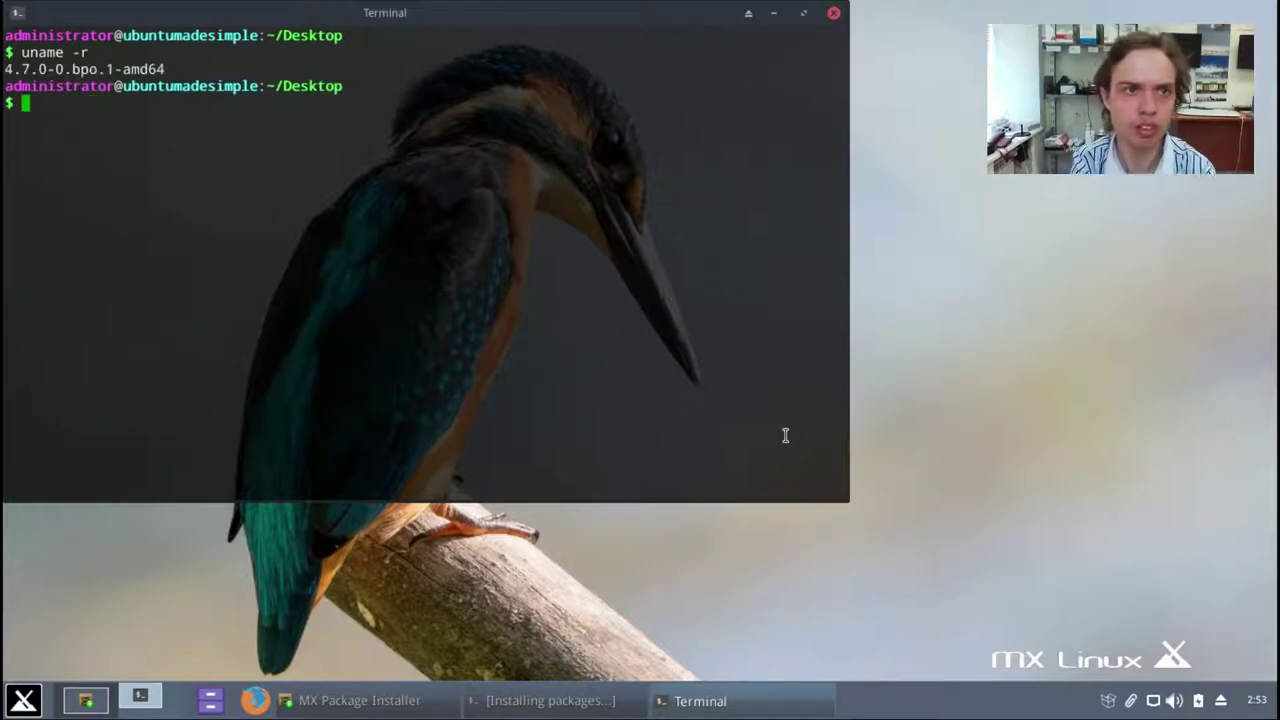
left_click(834, 14)
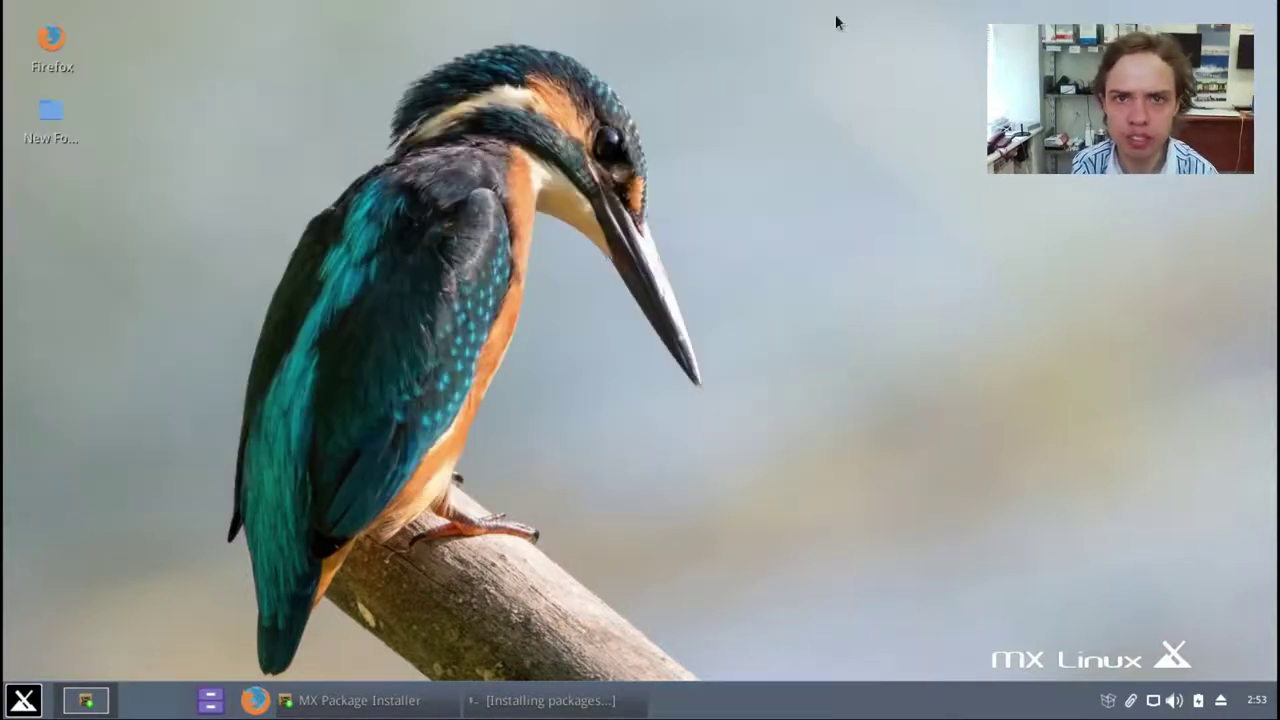
Step: Open the Desktop folder in root Thunar, close it, and dismiss the granted-permissions notice with Do not display this message again ticked
right_click(605, 245)
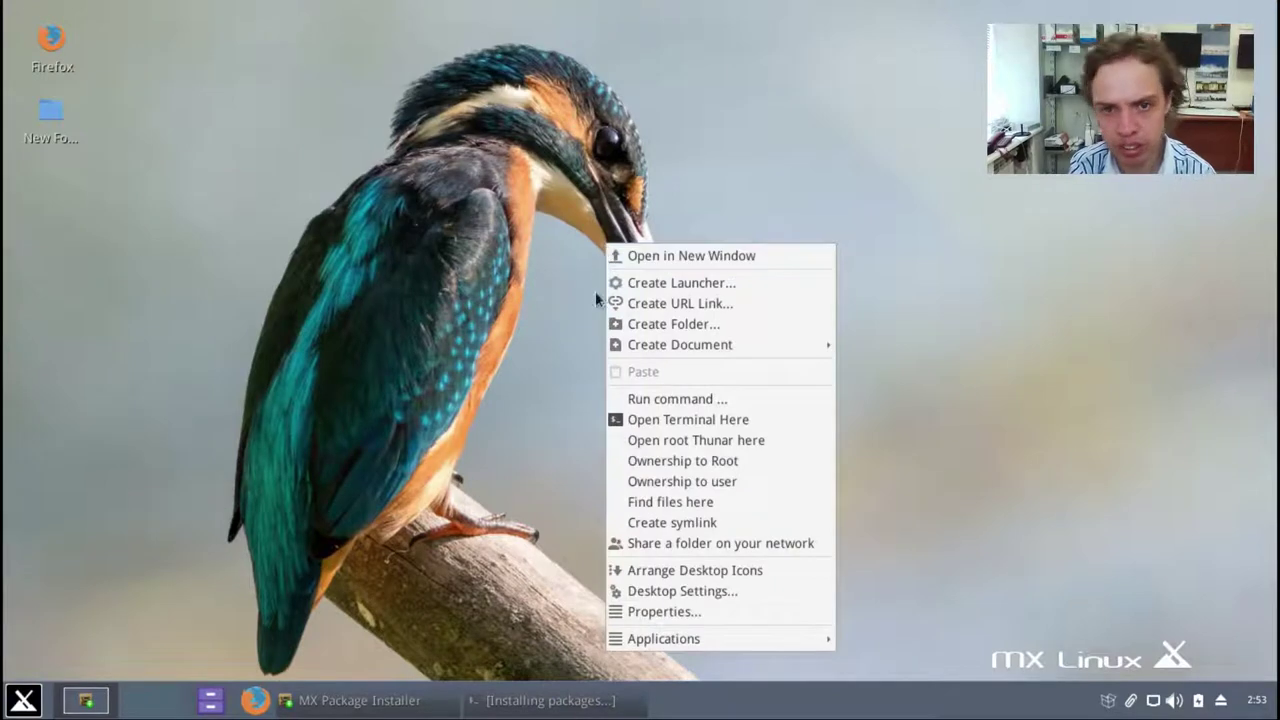
left_click(651, 440)
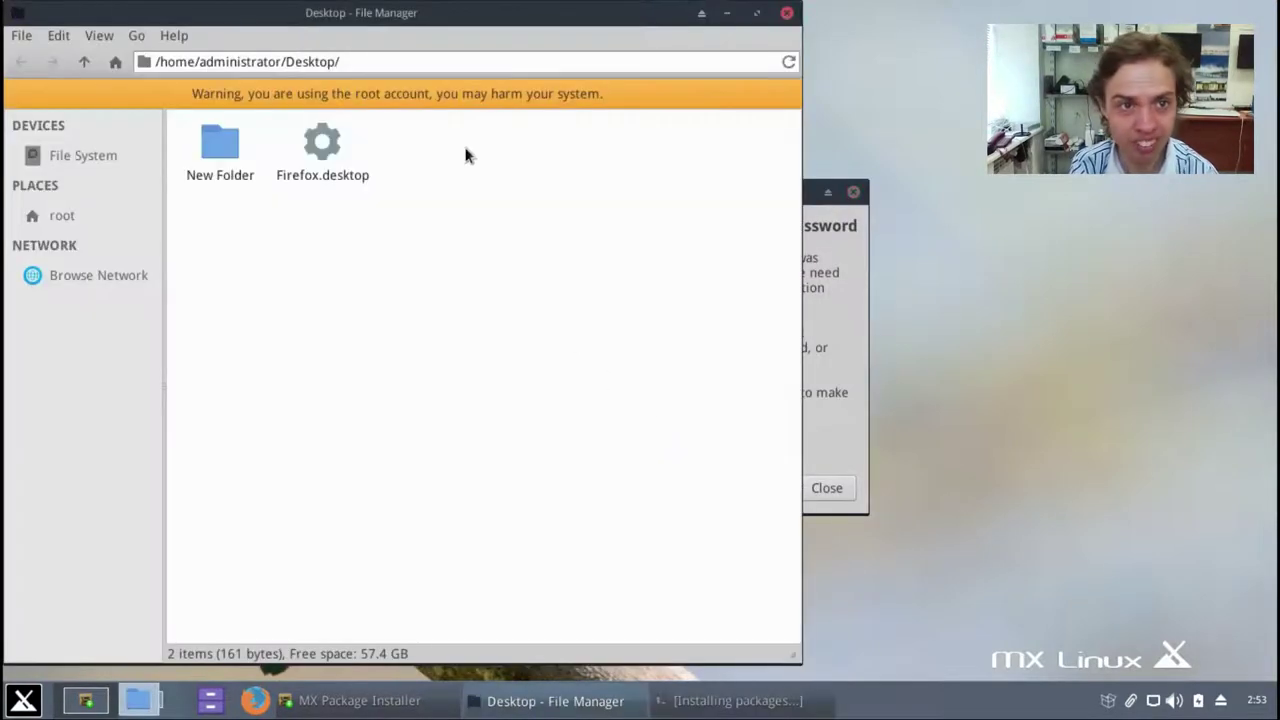
left_click(787, 13)
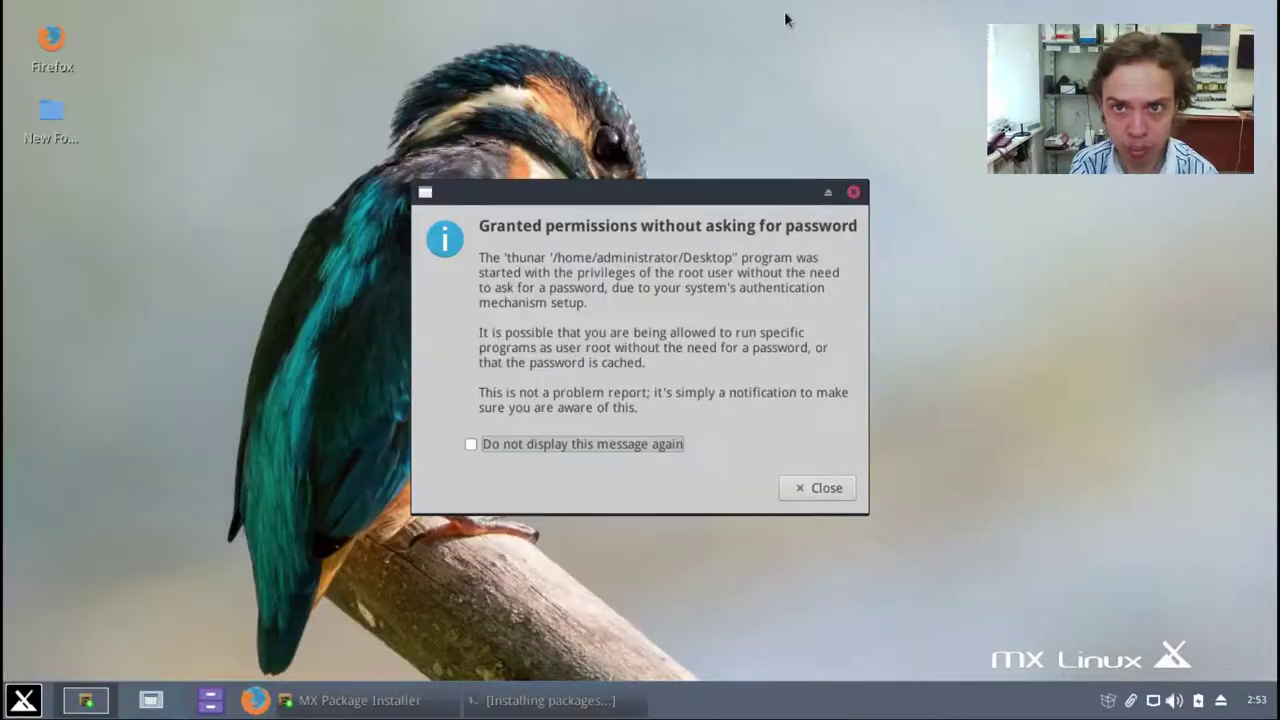
left_click(563, 443)
left_click(800, 487)
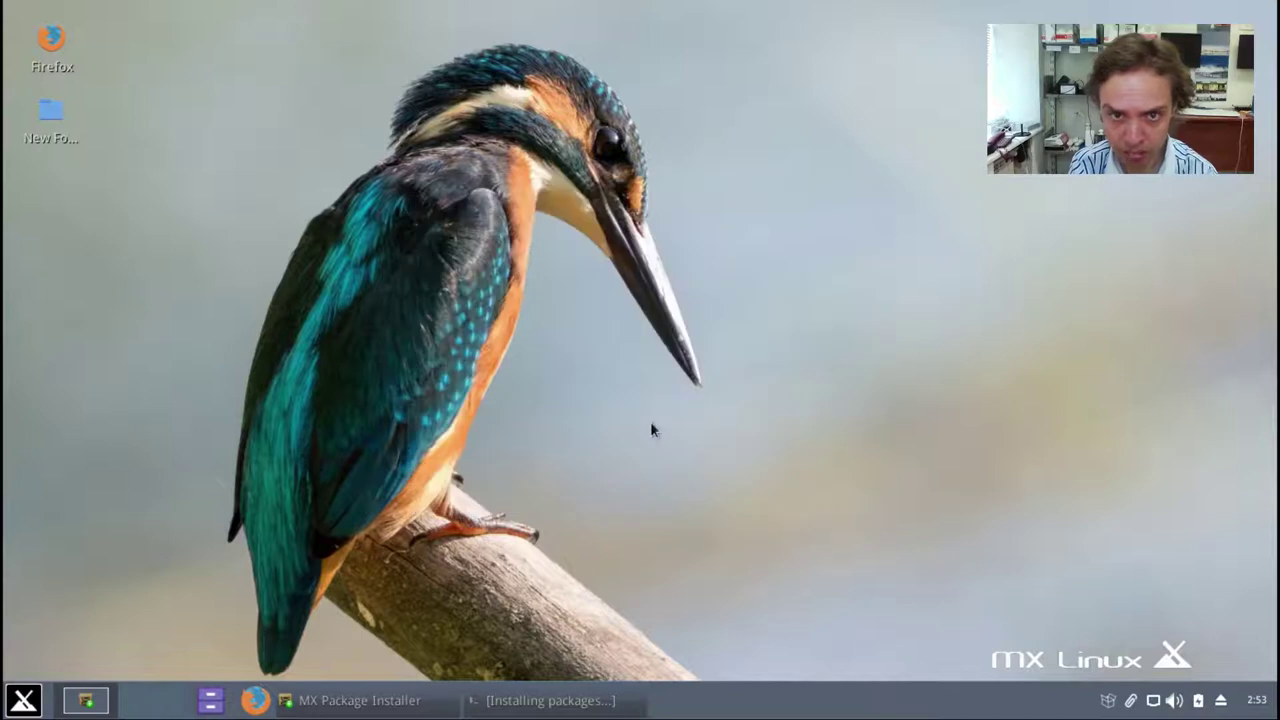
Step: Change the ownership of the desktop items to root and return it to the regular user
right_click(578, 347)
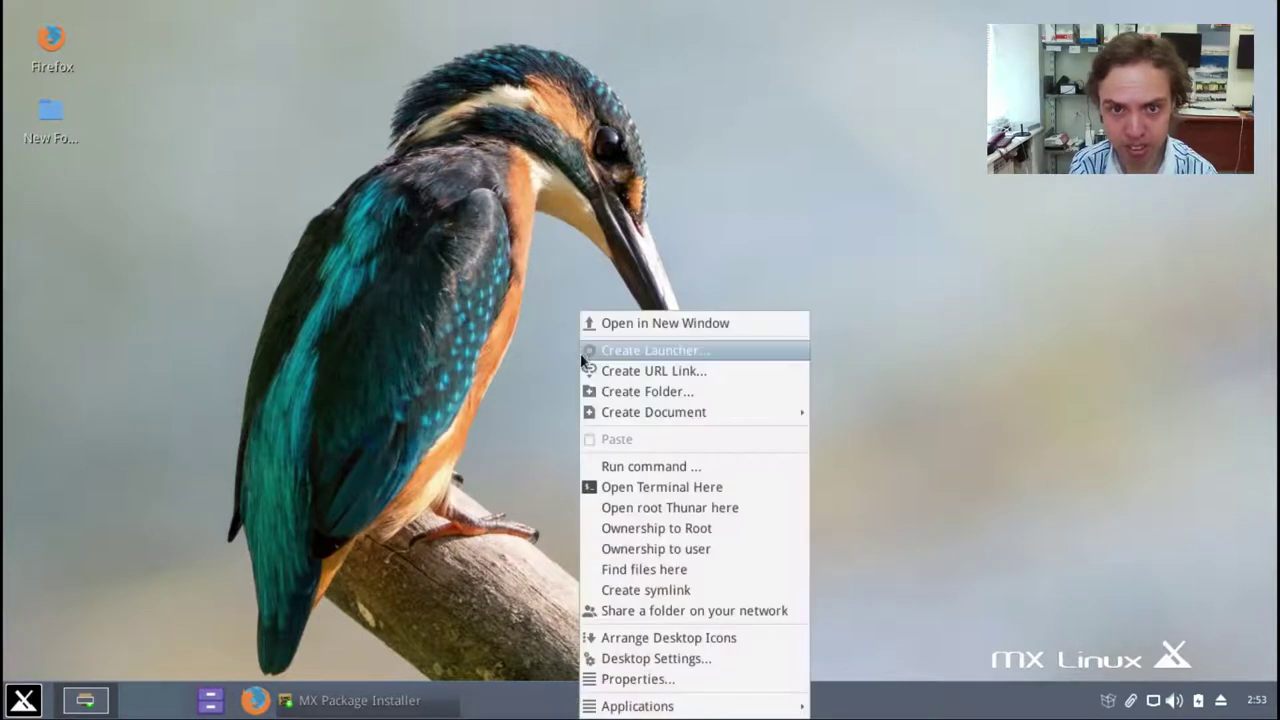
left_click(616, 529)
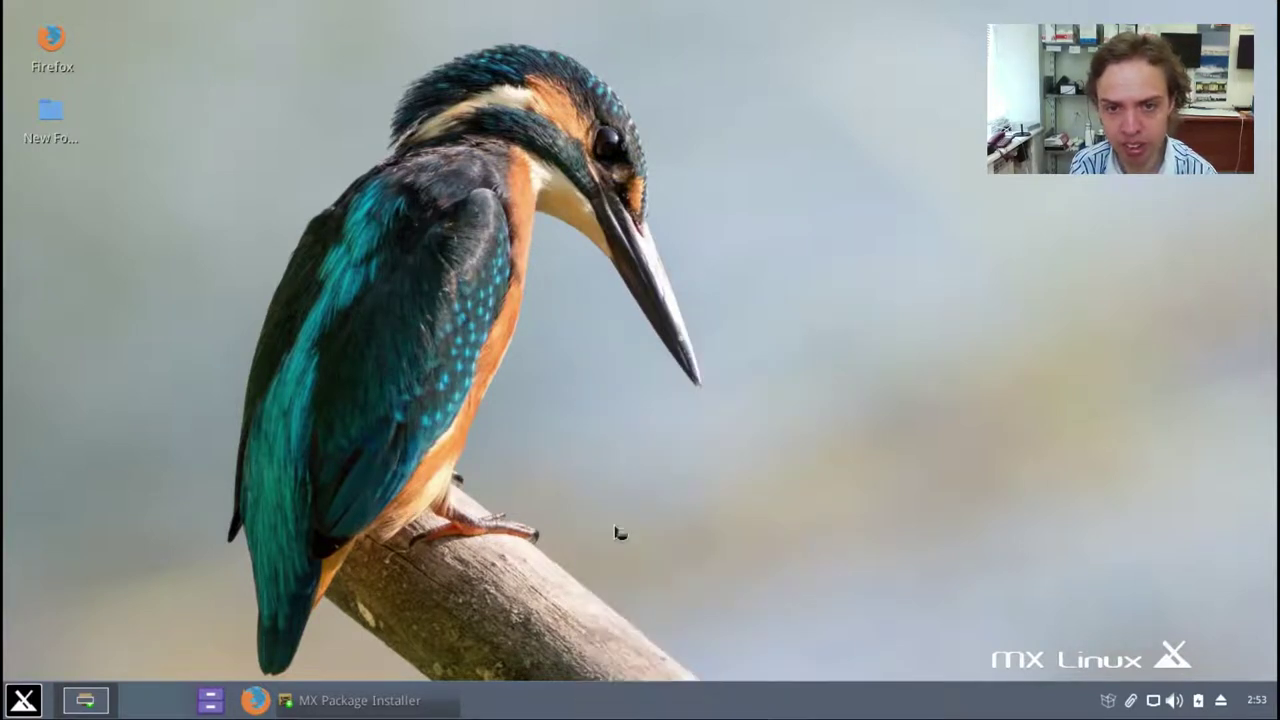
right_click(596, 416)
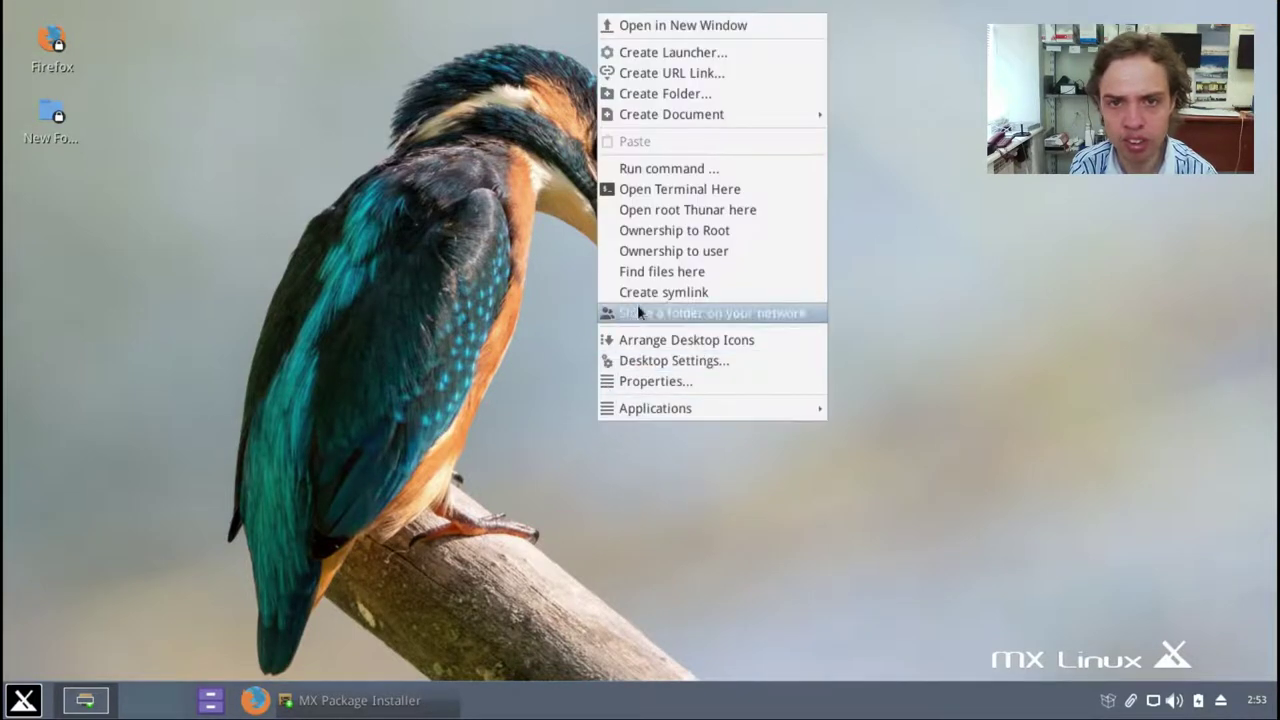
left_click(652, 256)
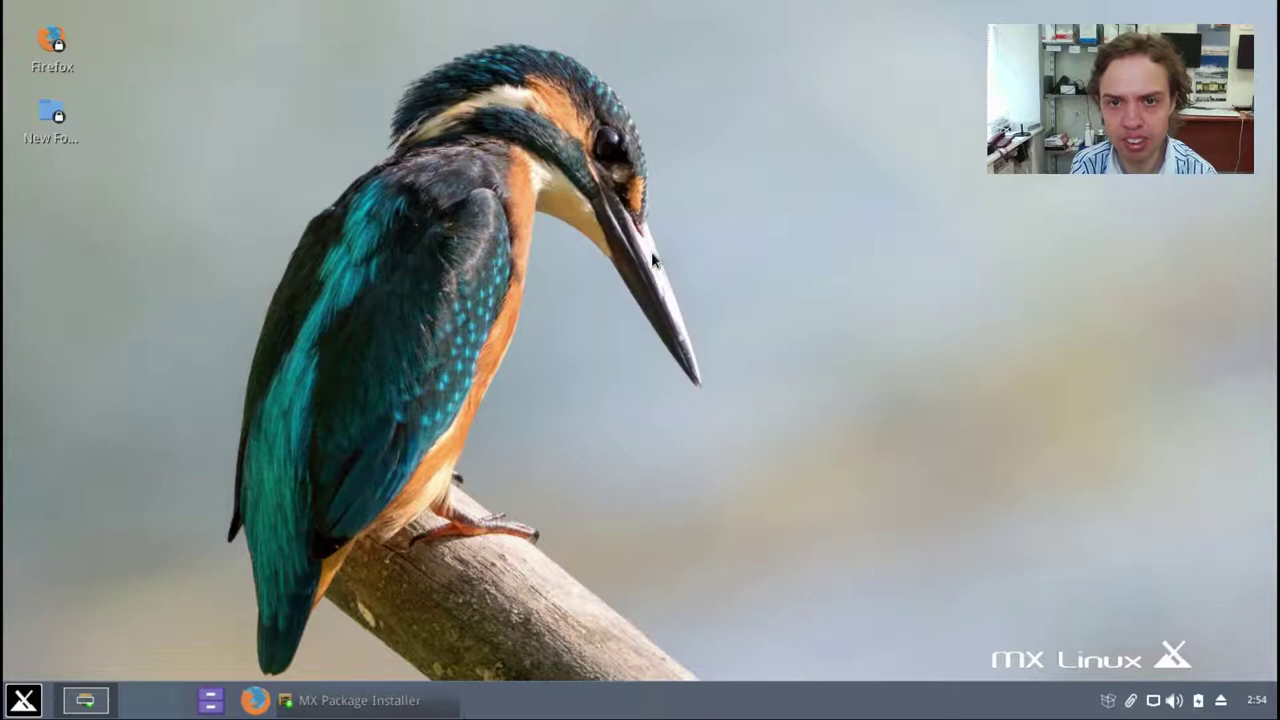
Step: Open the Catfish file search for the desktop, examine its location choices and search options, and close it
right_click(653, 259)
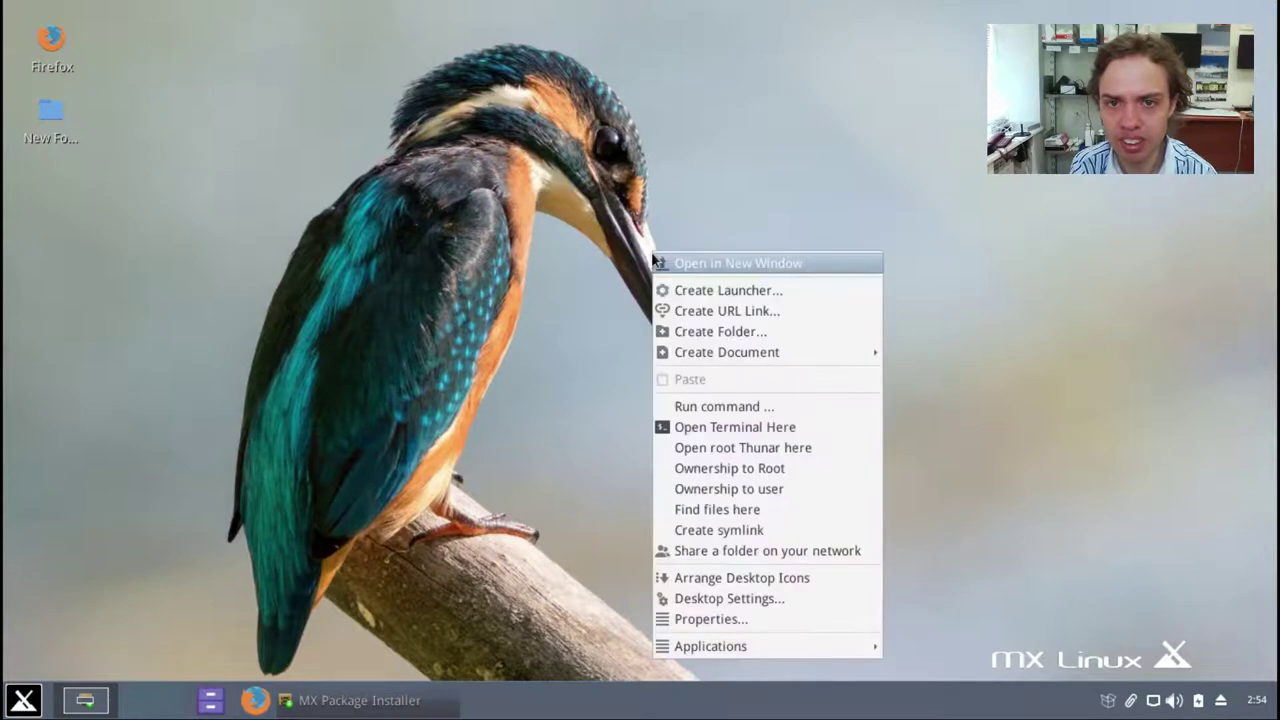
left_click(697, 504)
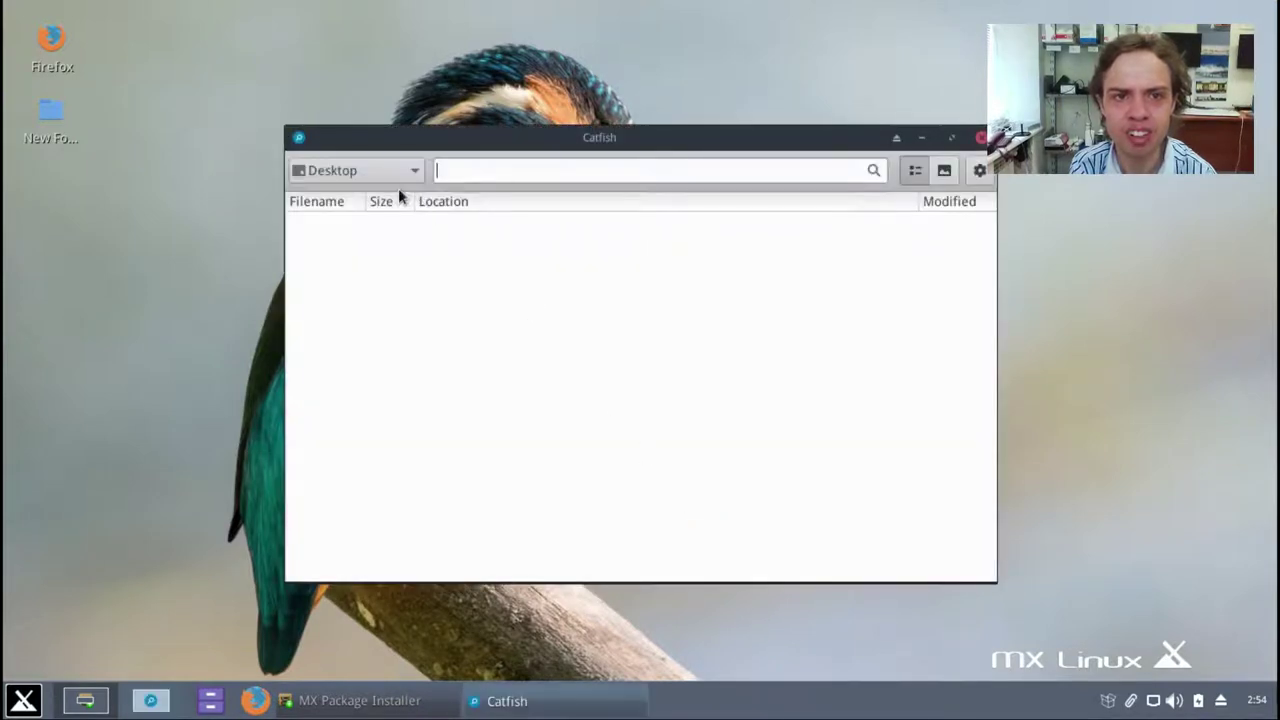
left_click(392, 167)
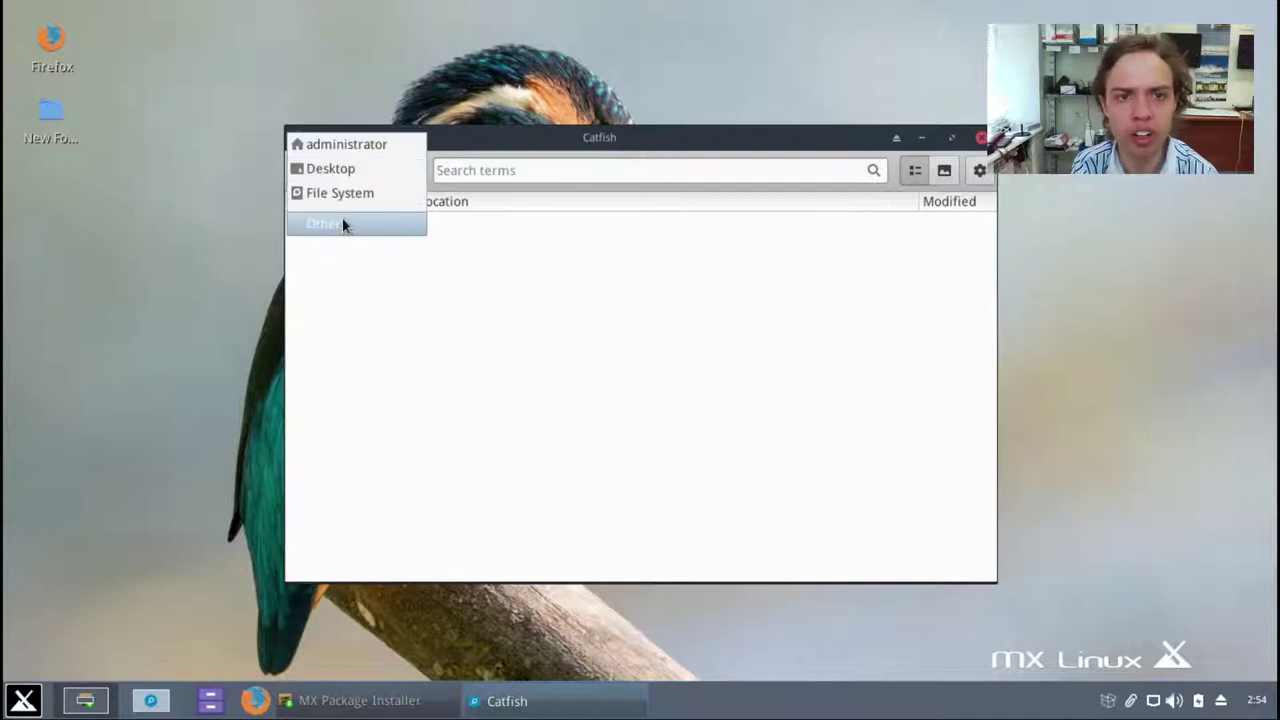
left_click(255, 244)
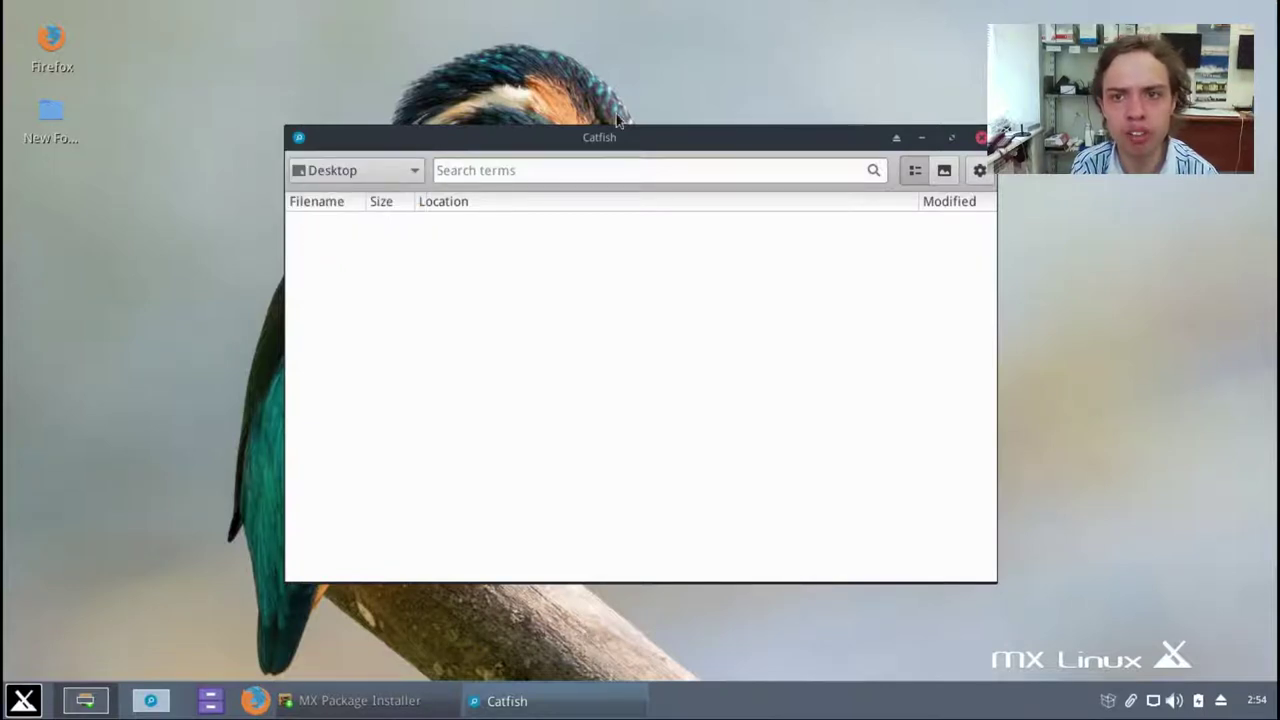
left_click(980, 170)
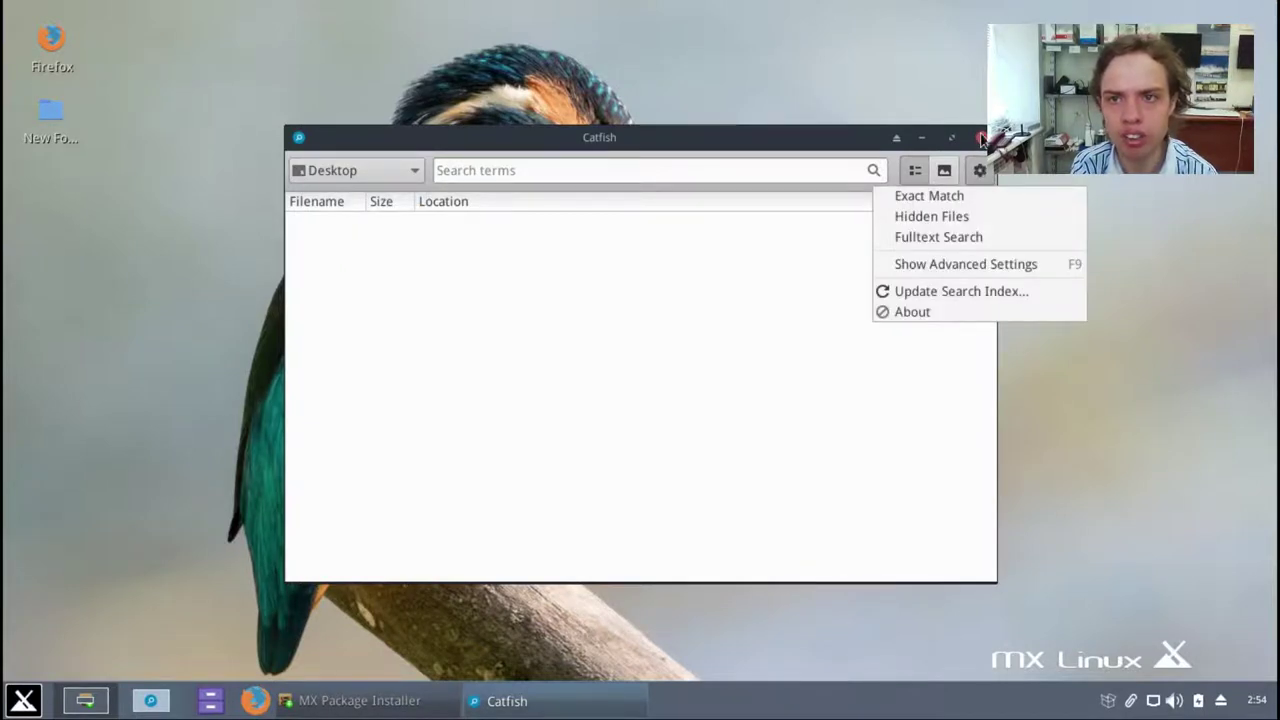
left_click(982, 137)
left_click(982, 137)
Step: Open the network folder sharing configuration, examine the fields for creating a Samba share, and dismiss the new share without saving
right_click(690, 208)
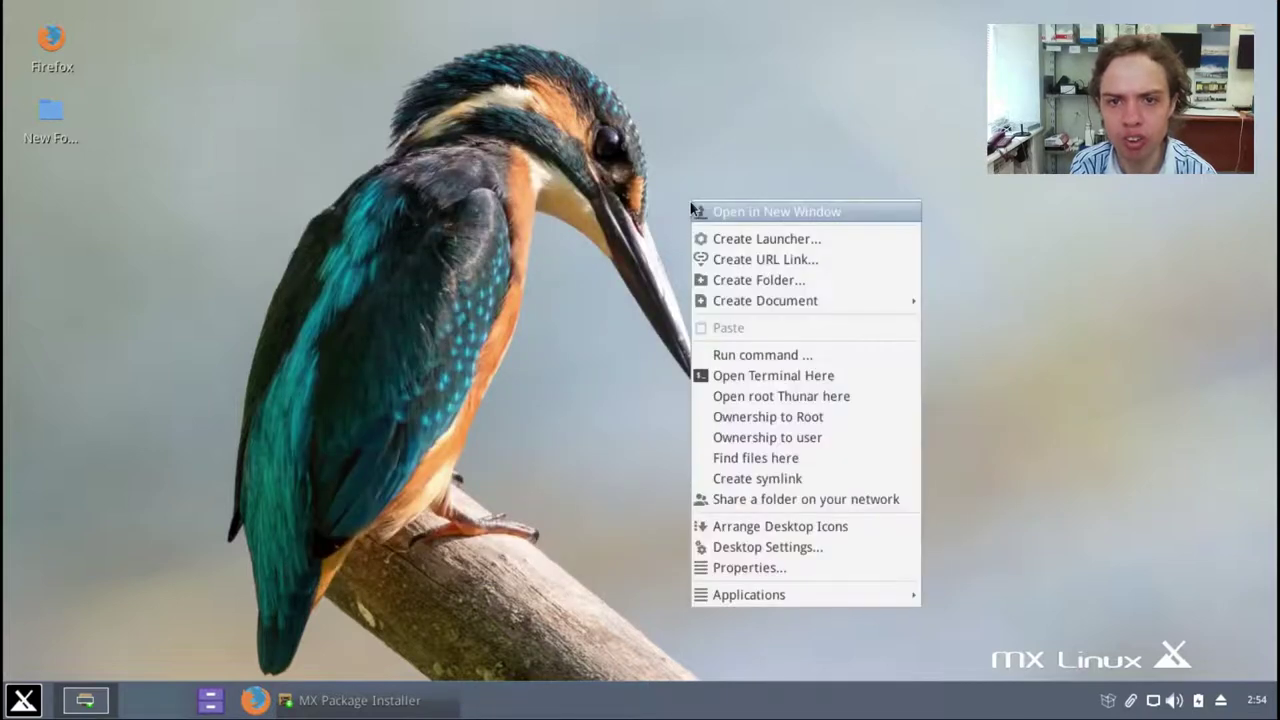
left_click(758, 499)
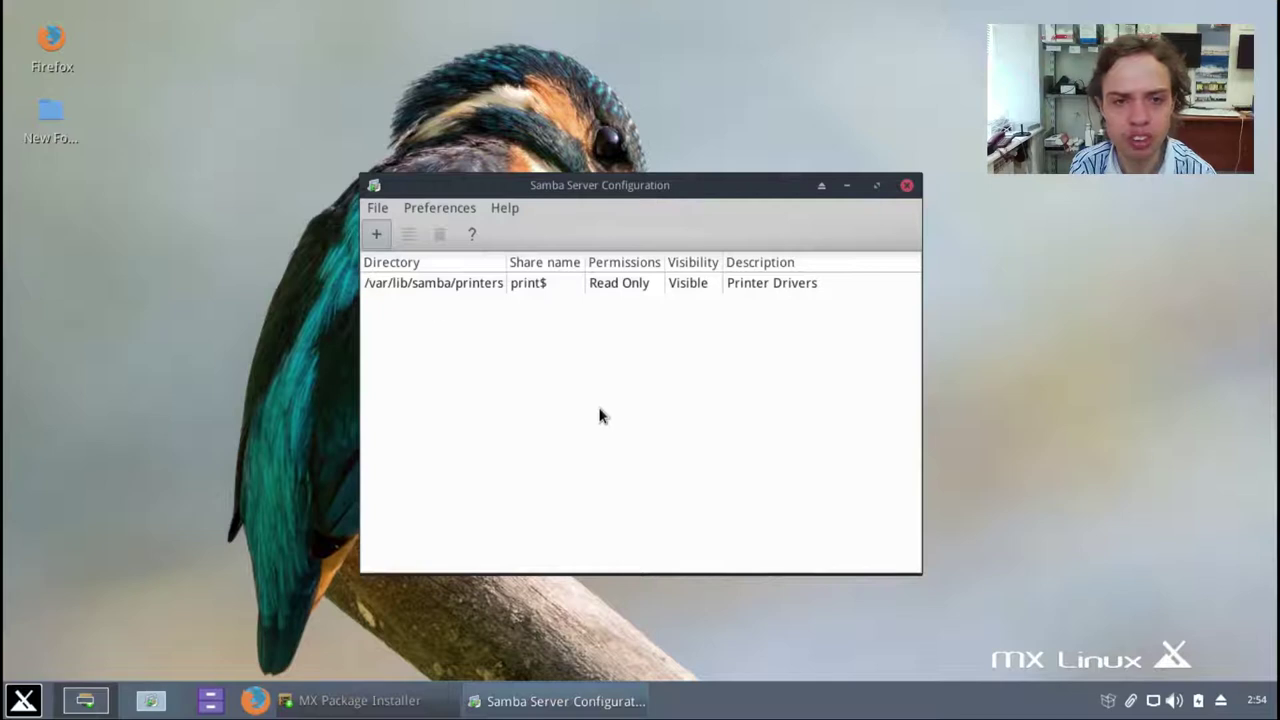
left_click(376, 234)
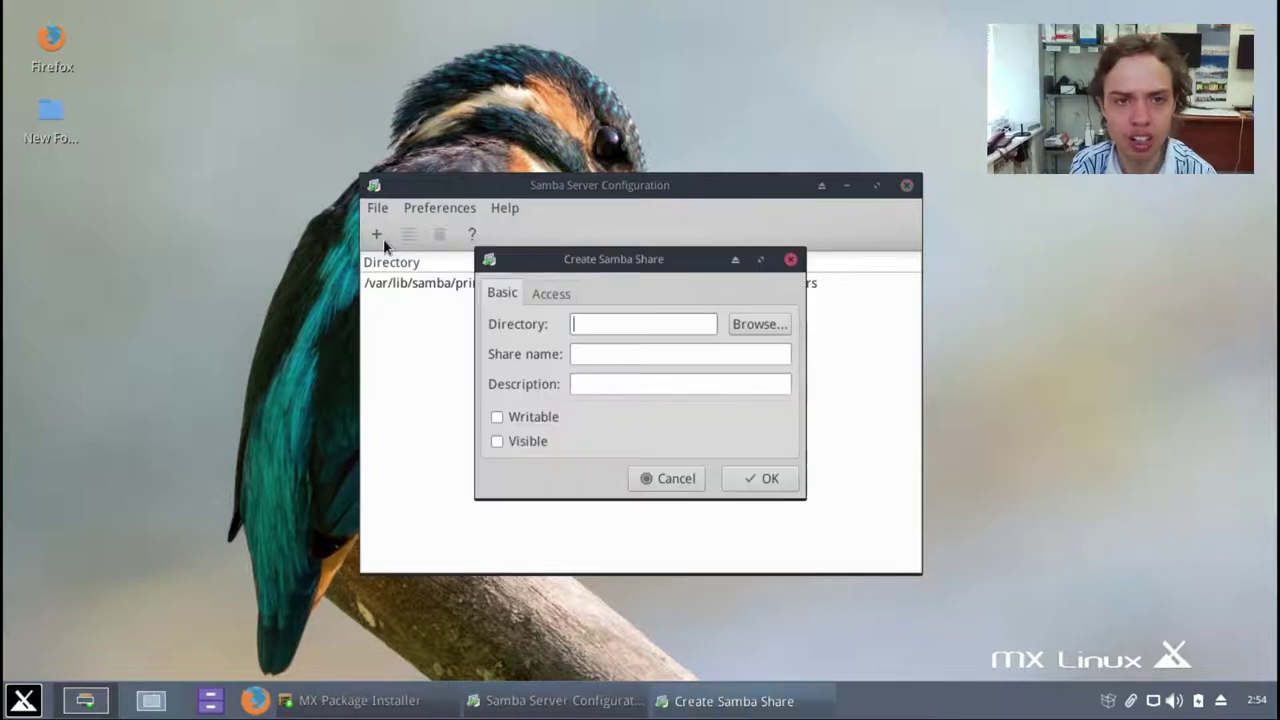
left_click(790, 261)
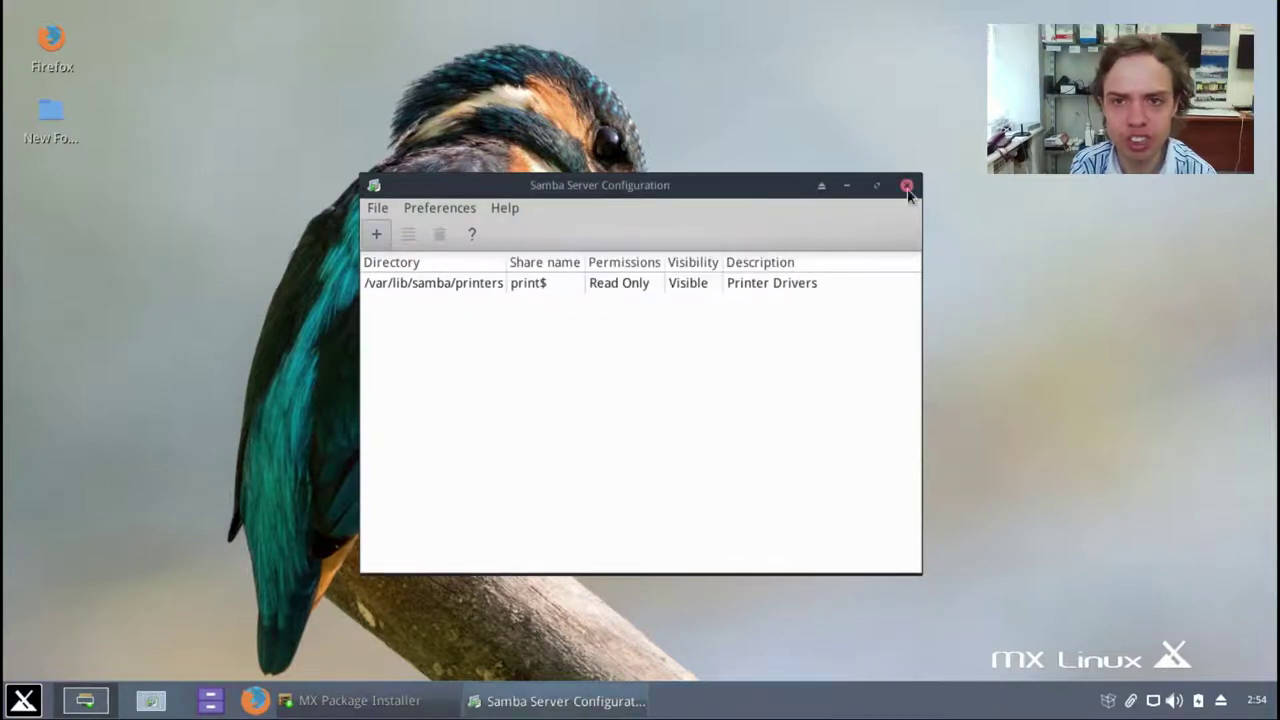
Step: Close the Samba configuration and set the desktop wallpaper to the butterfly with purple flowers from the wallpaper folder
left_click(906, 186)
right_click(781, 245)
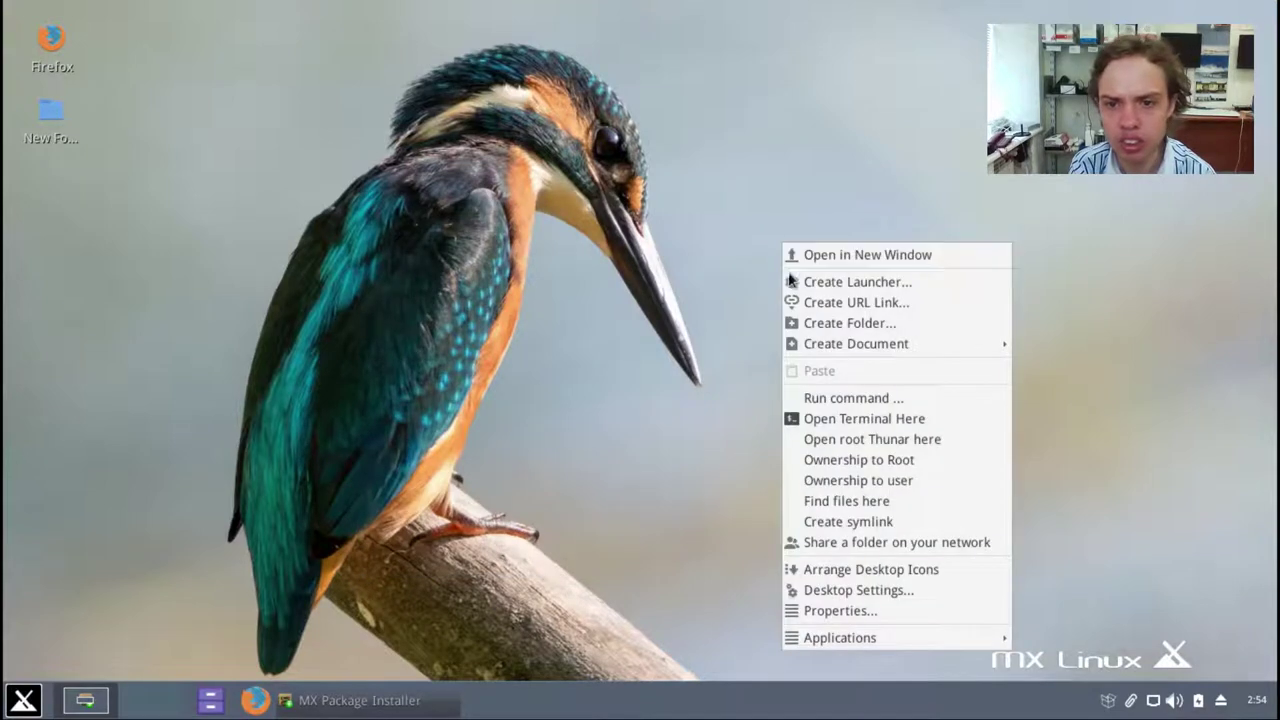
left_click(855, 592)
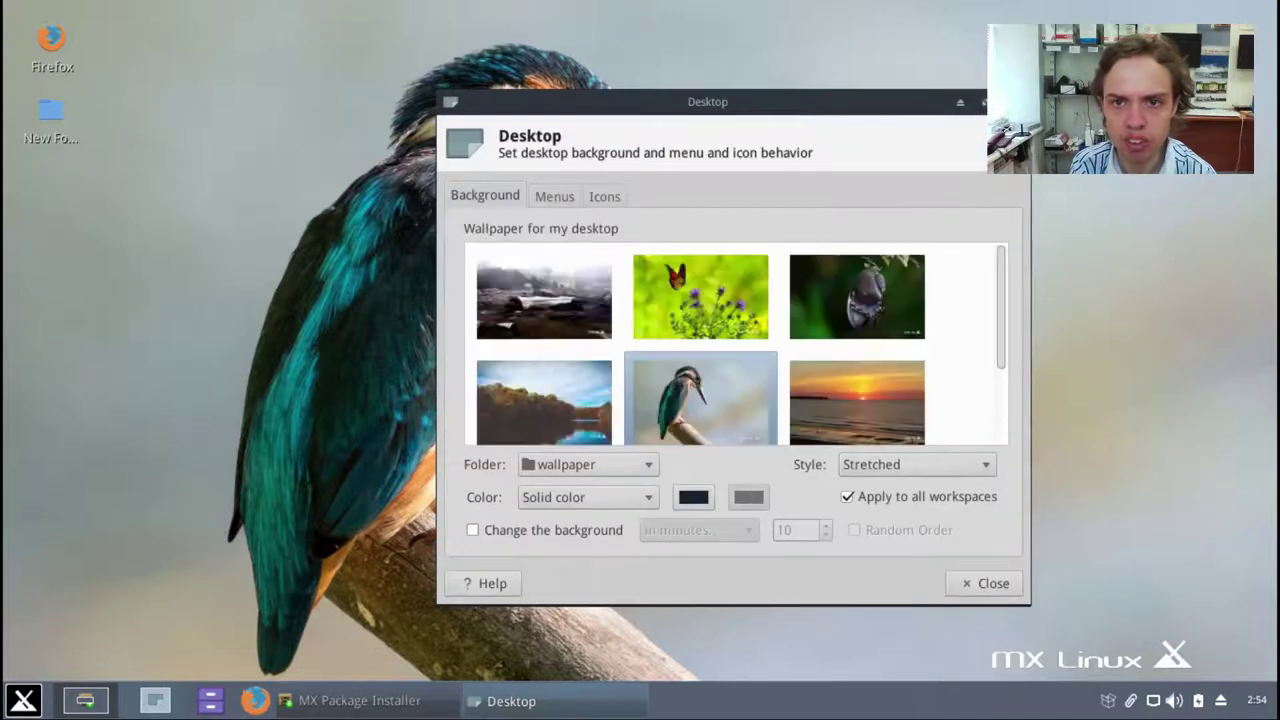
left_click(983, 101)
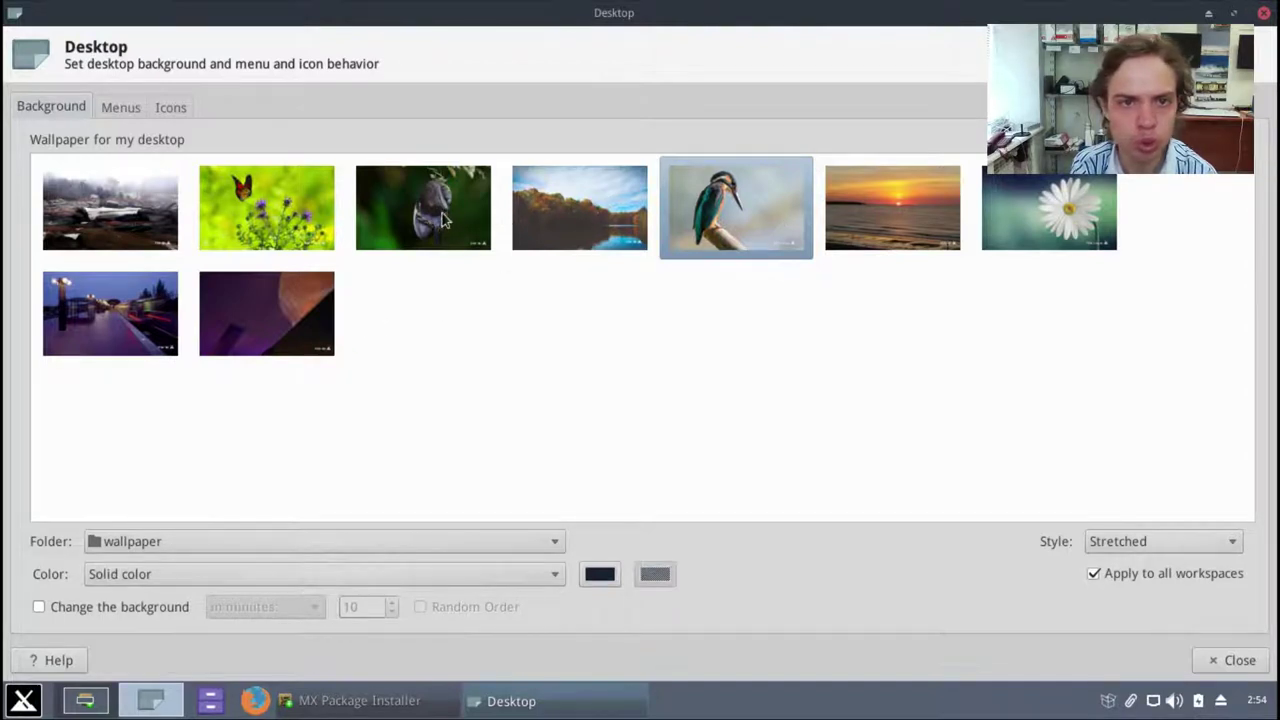
left_click(268, 222)
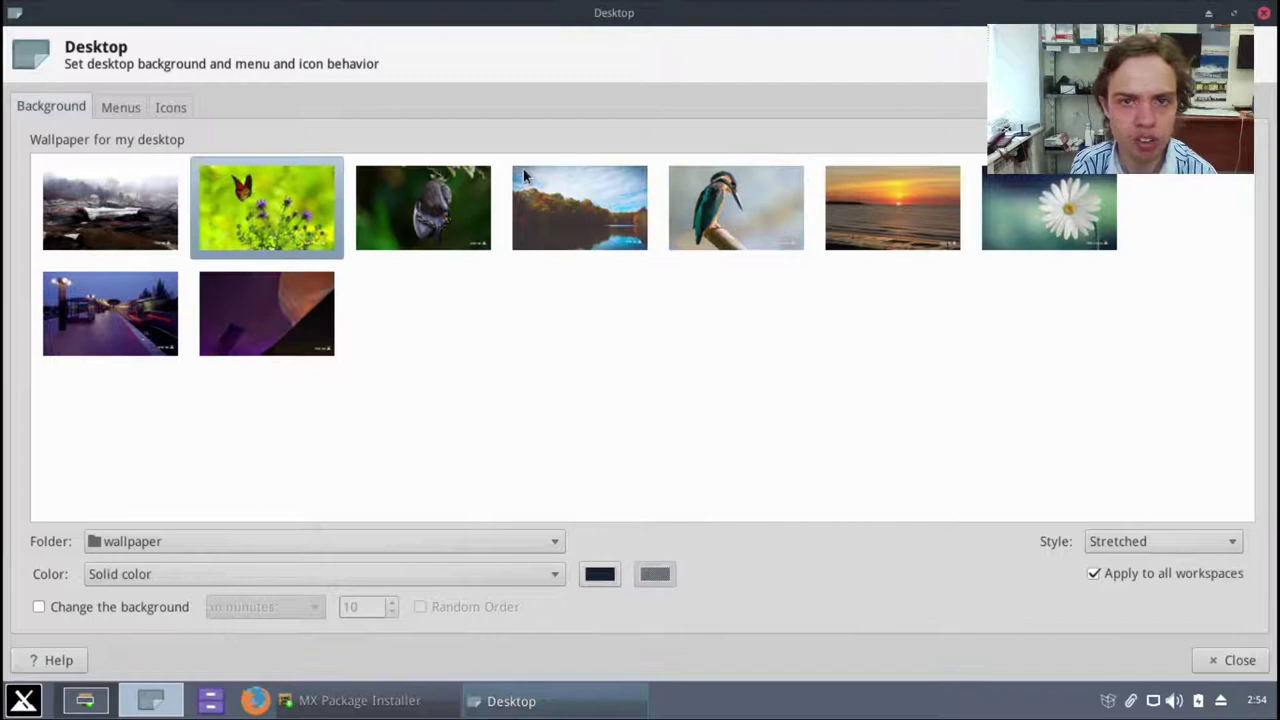
left_click(1236, 662)
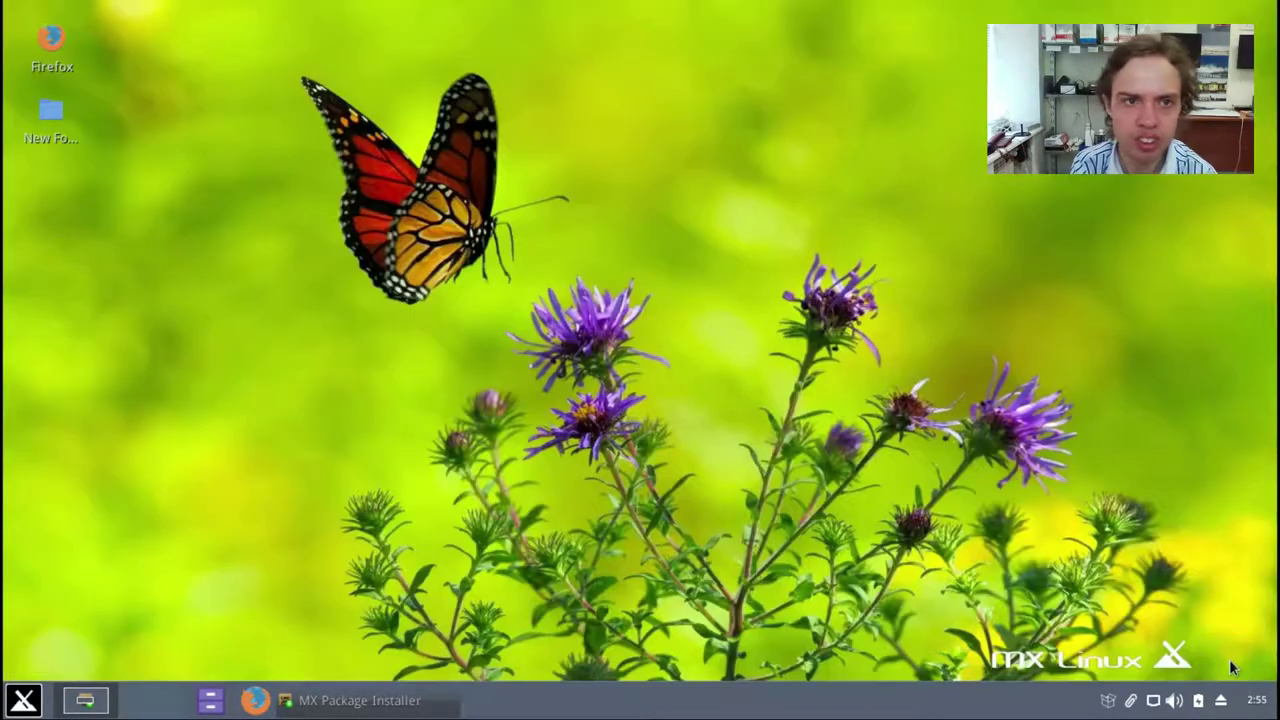
Step: Open the properties of the Desktop folder, look through its general, emblem and permission settings, and close them
right_click(830, 397)
mouse_move(831, 397)
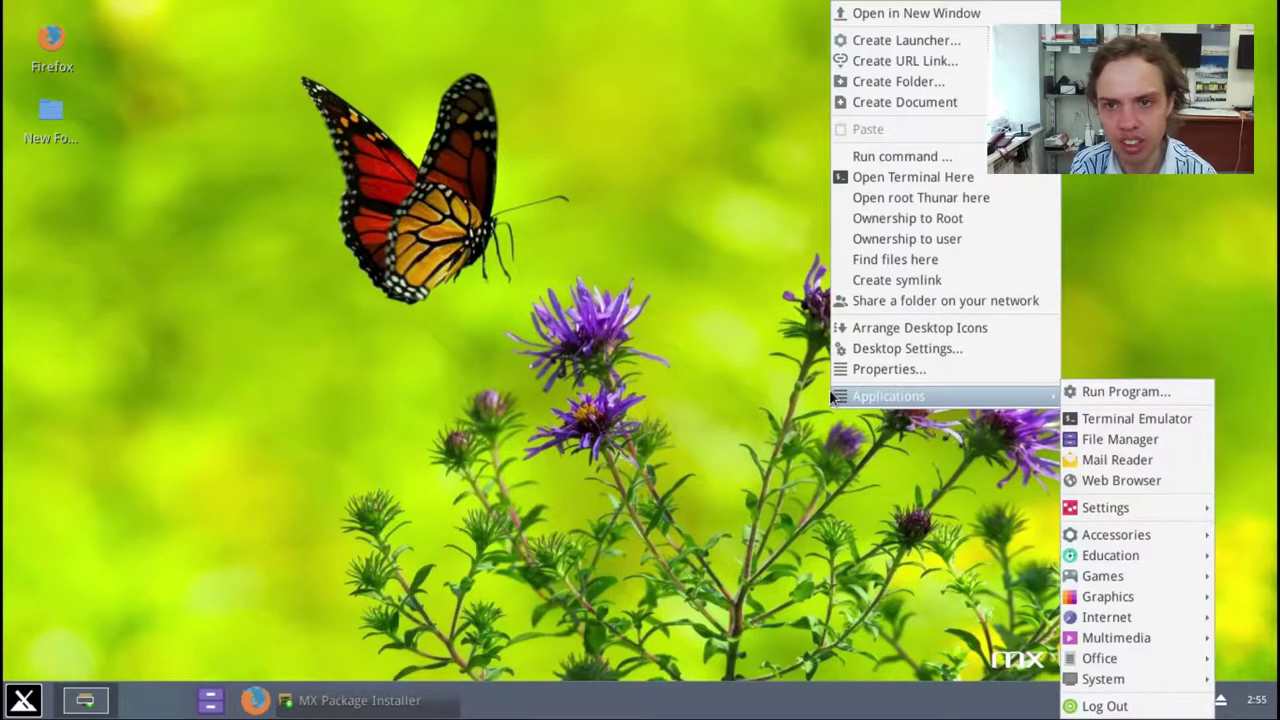
left_click(876, 369)
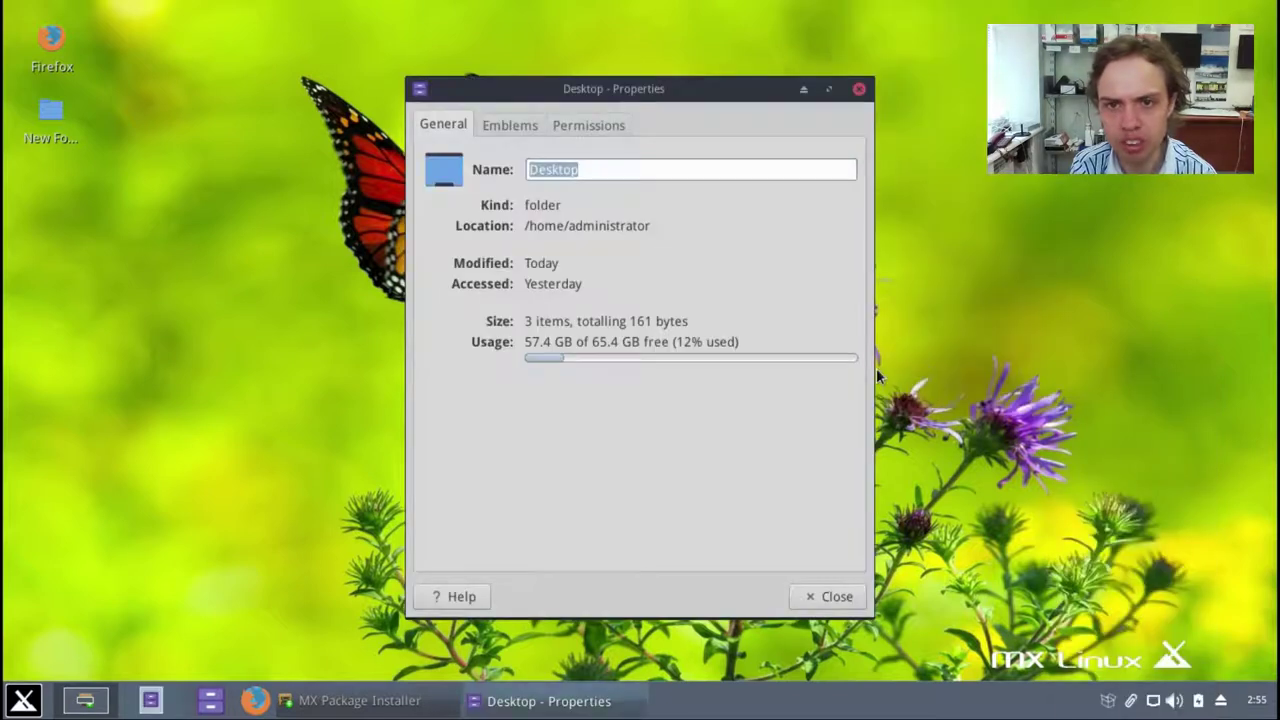
left_click(521, 125)
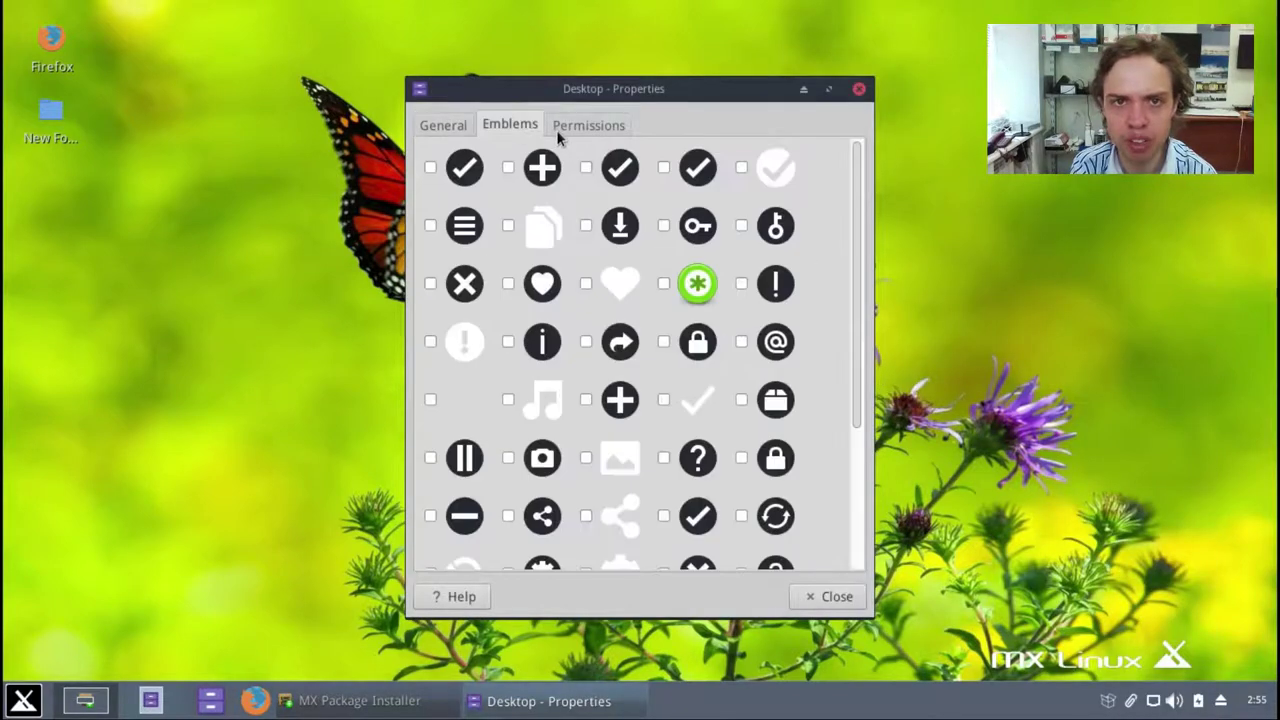
left_click(589, 125)
left_click(858, 89)
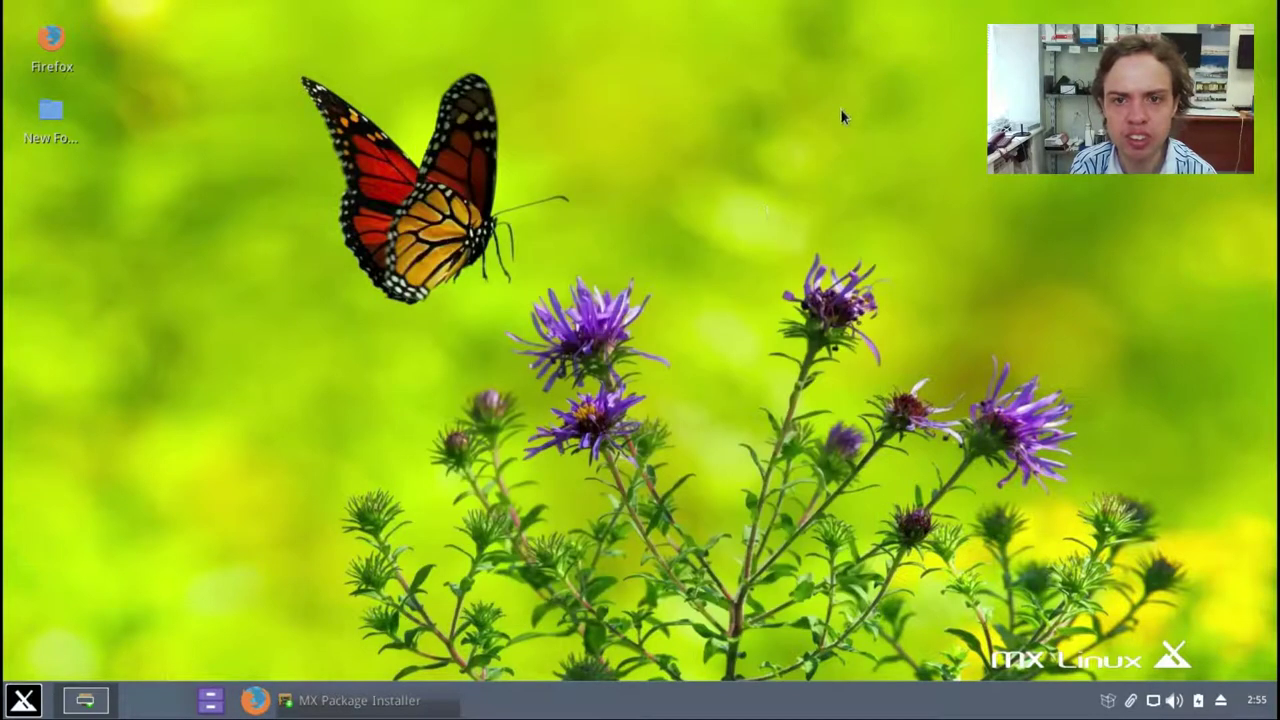
Step: View the application categories offered by the desktop context menu, and open and close the main application menu
right_click(766, 205)
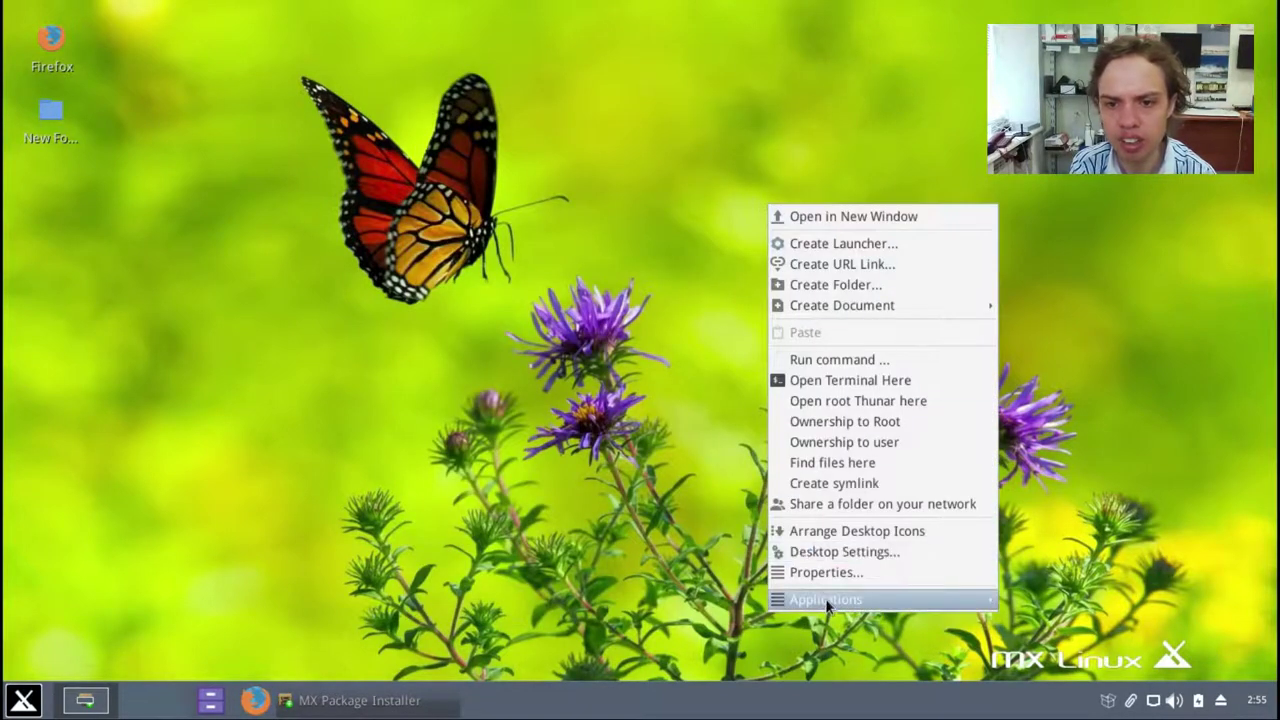
mouse_move(828, 604)
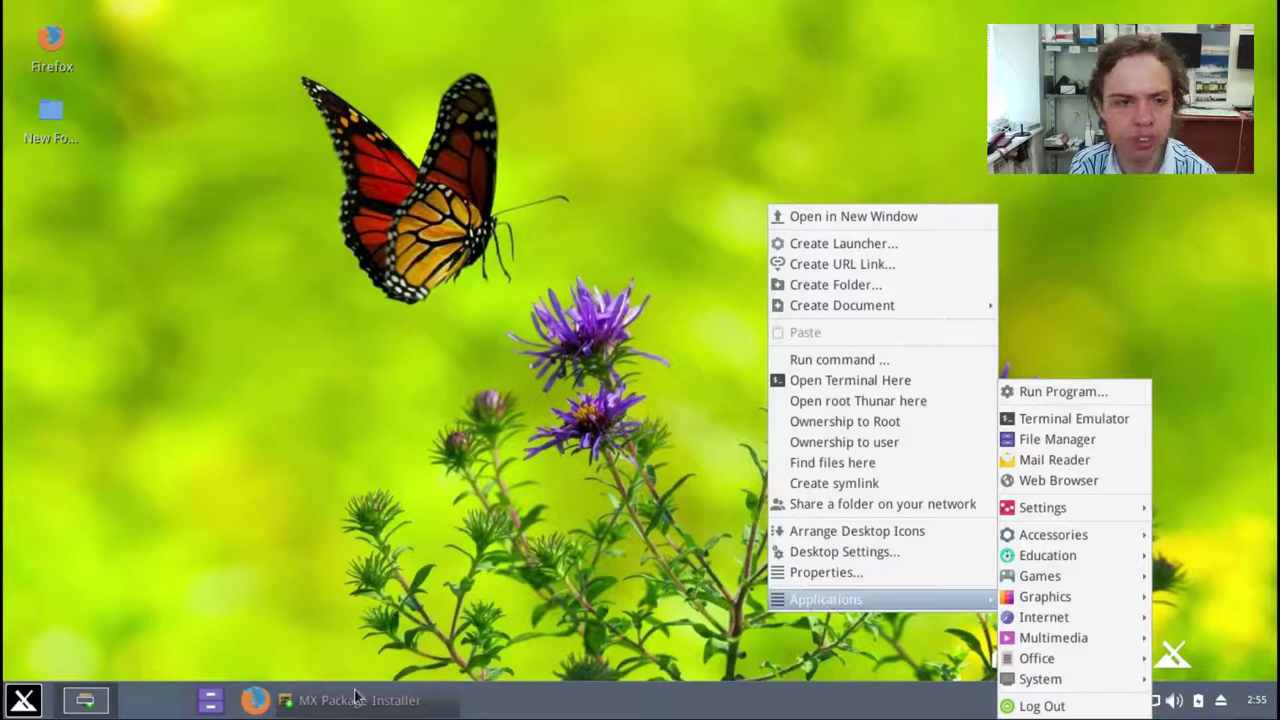
left_click(20, 706)
left_click(20, 706)
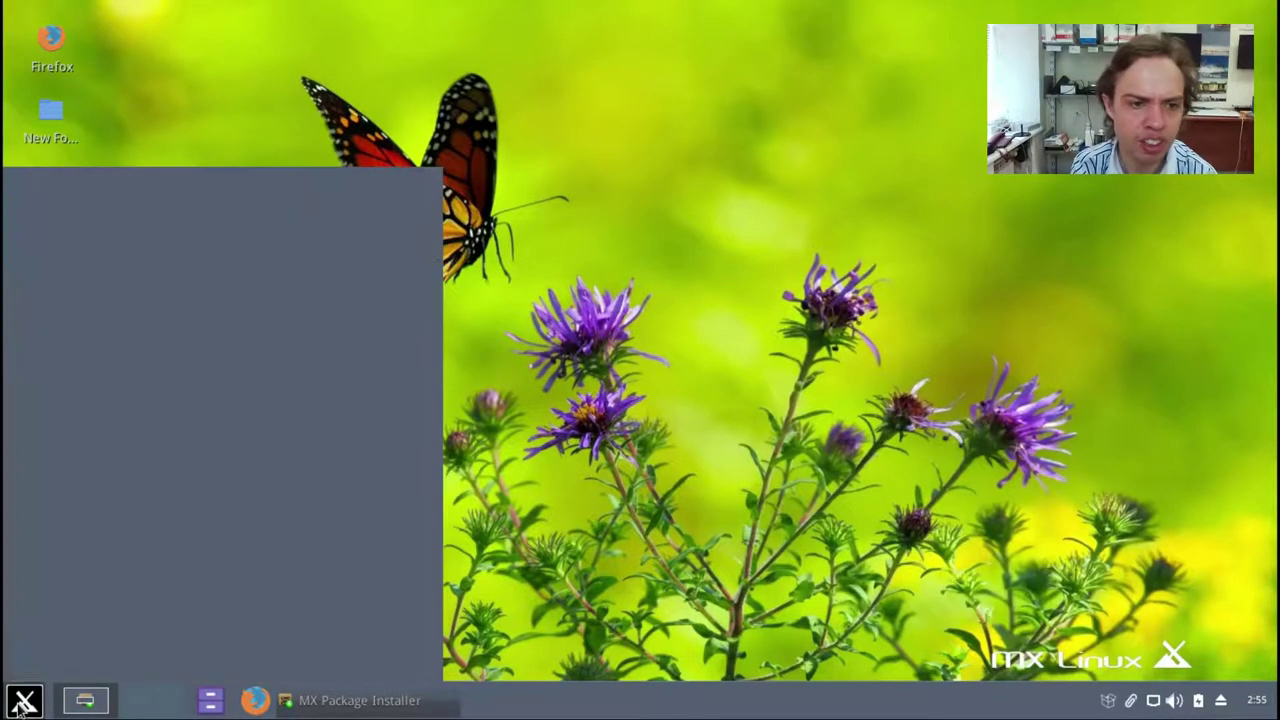
left_click(20, 706)
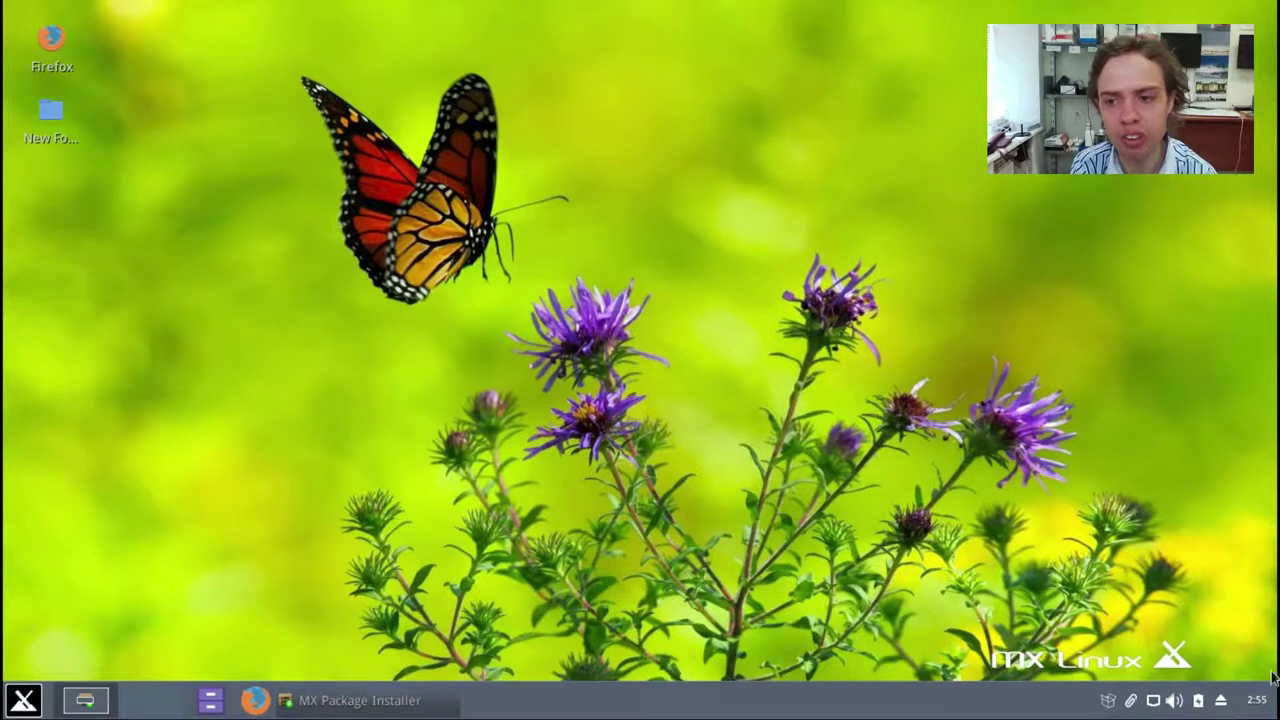
Step: Check the Orage calendar, removable devices and alarm indicators, try to open the package updater, and dismiss its notice
left_click(1257, 701)
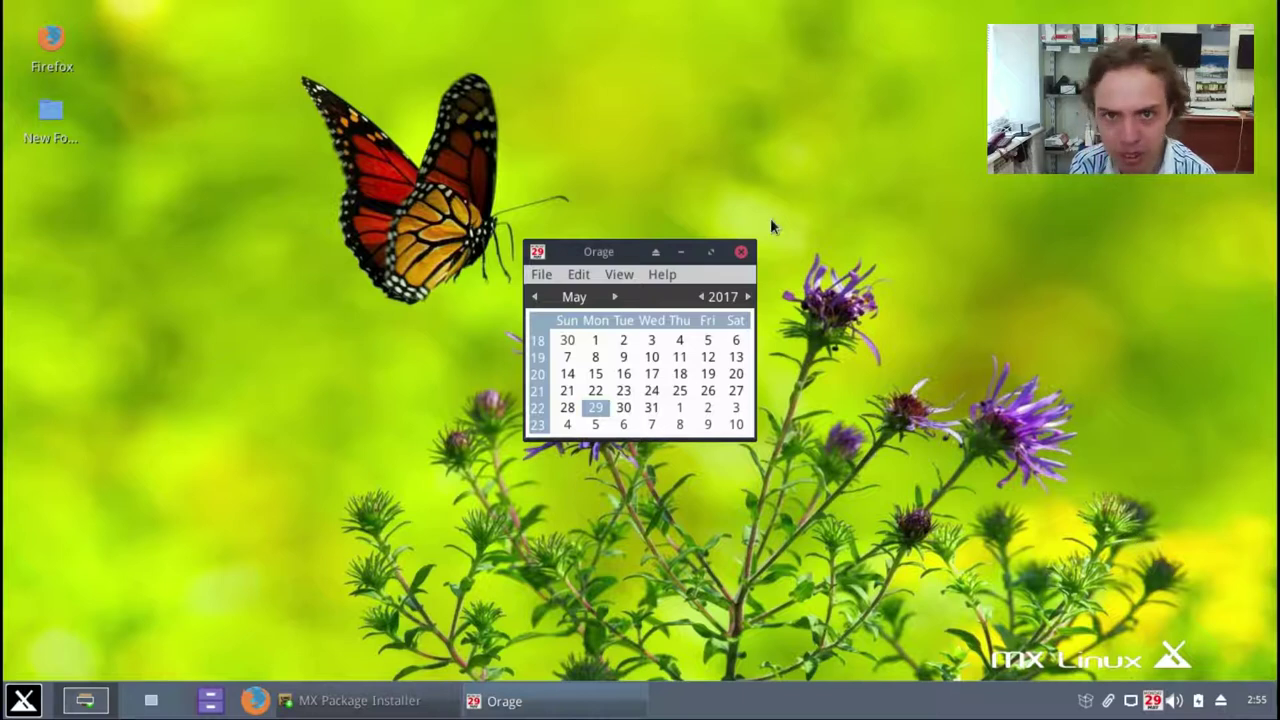
left_click(741, 251)
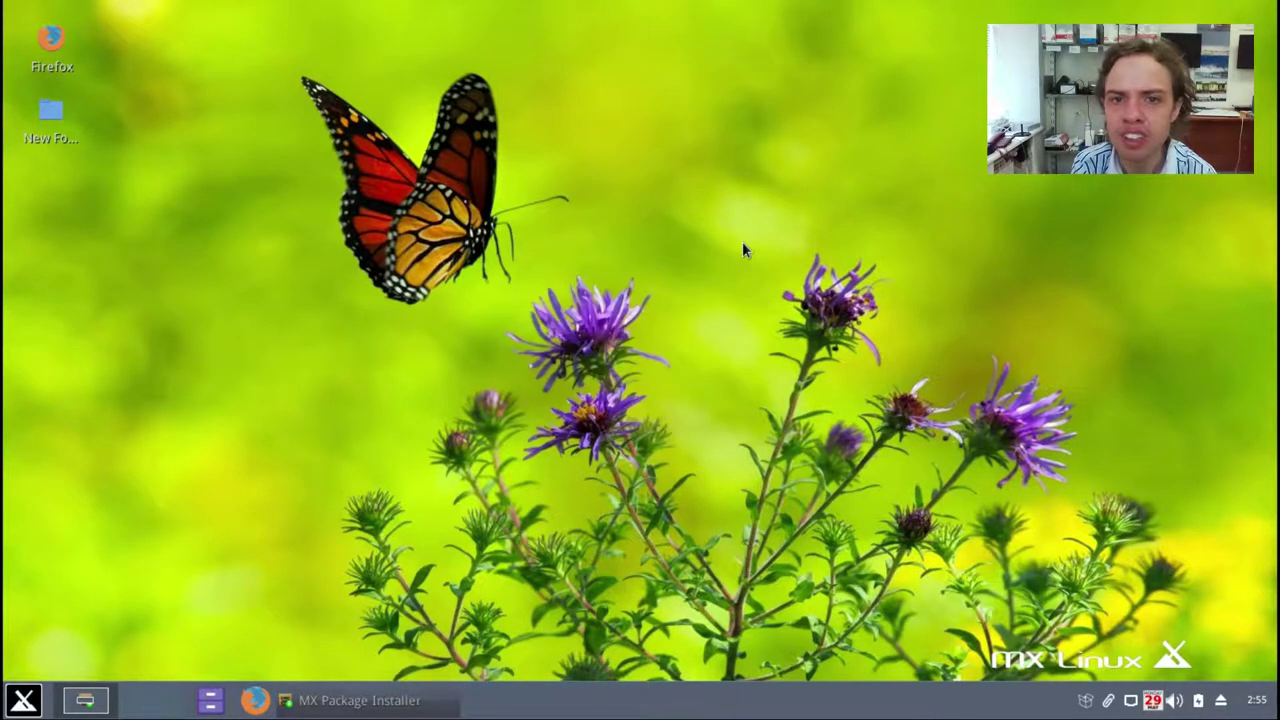
left_click(1221, 704)
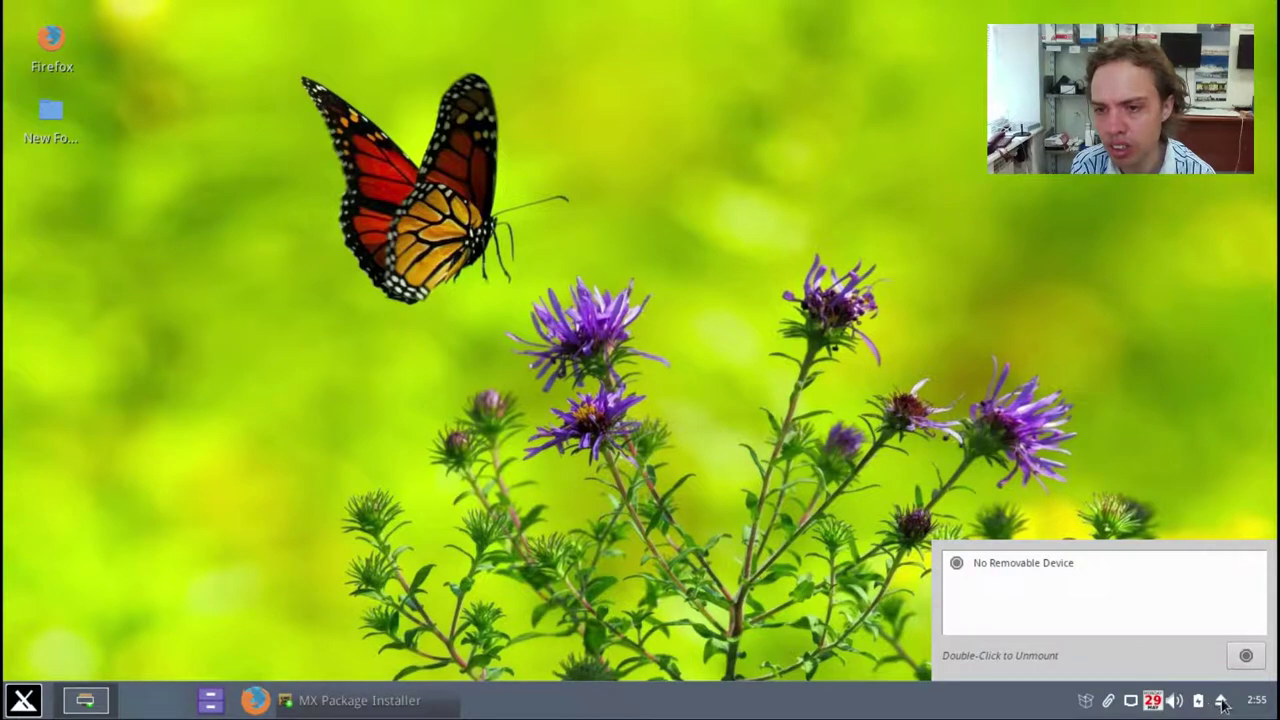
left_click(1240, 656)
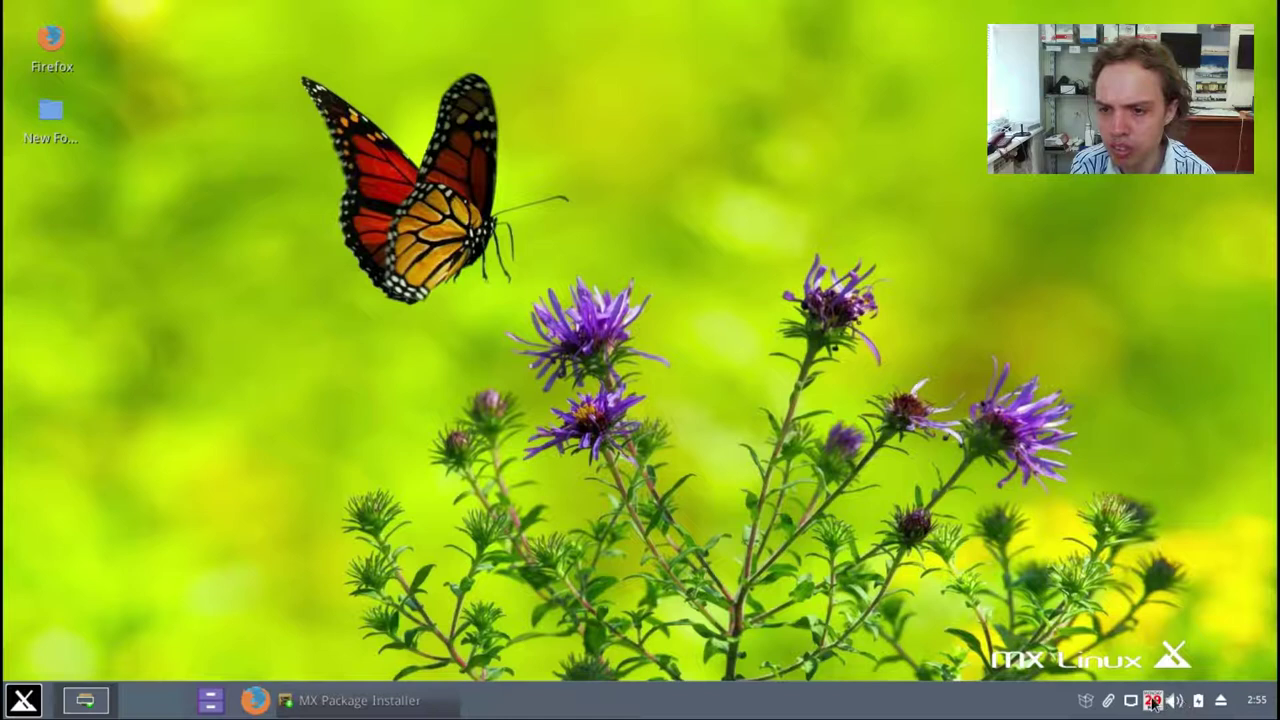
mouse_move(1153, 703)
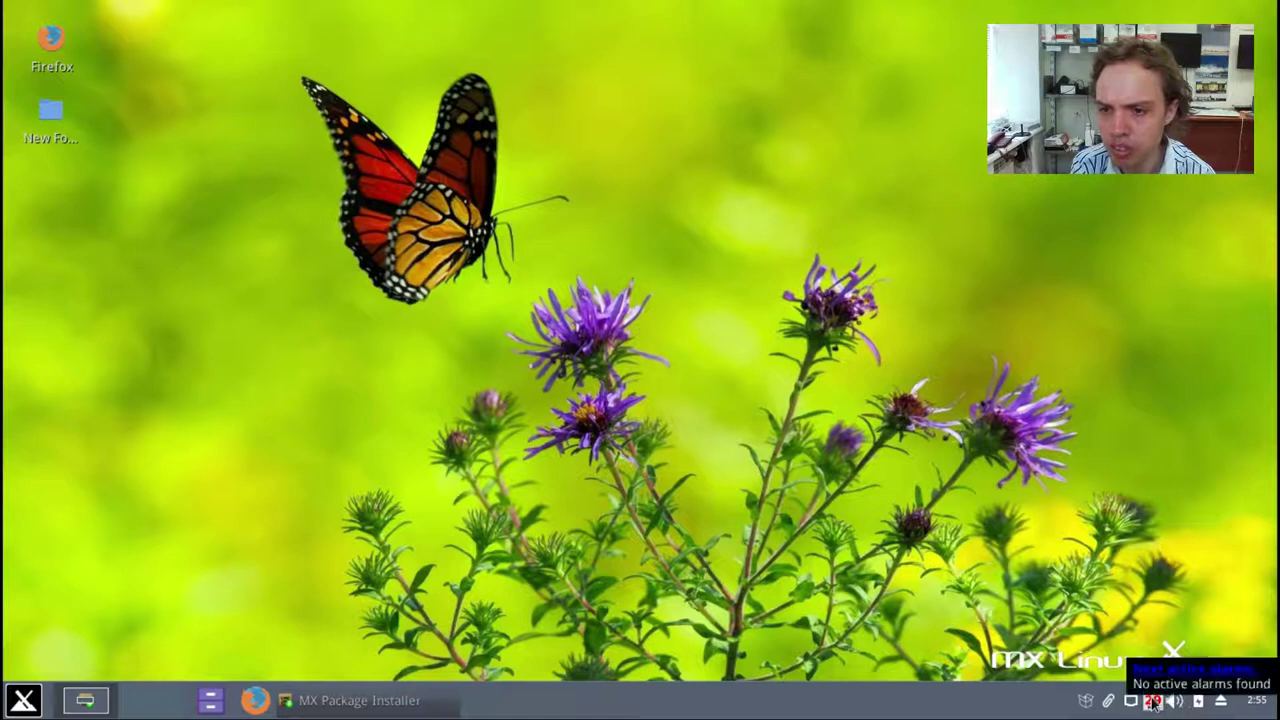
left_click(1086, 703)
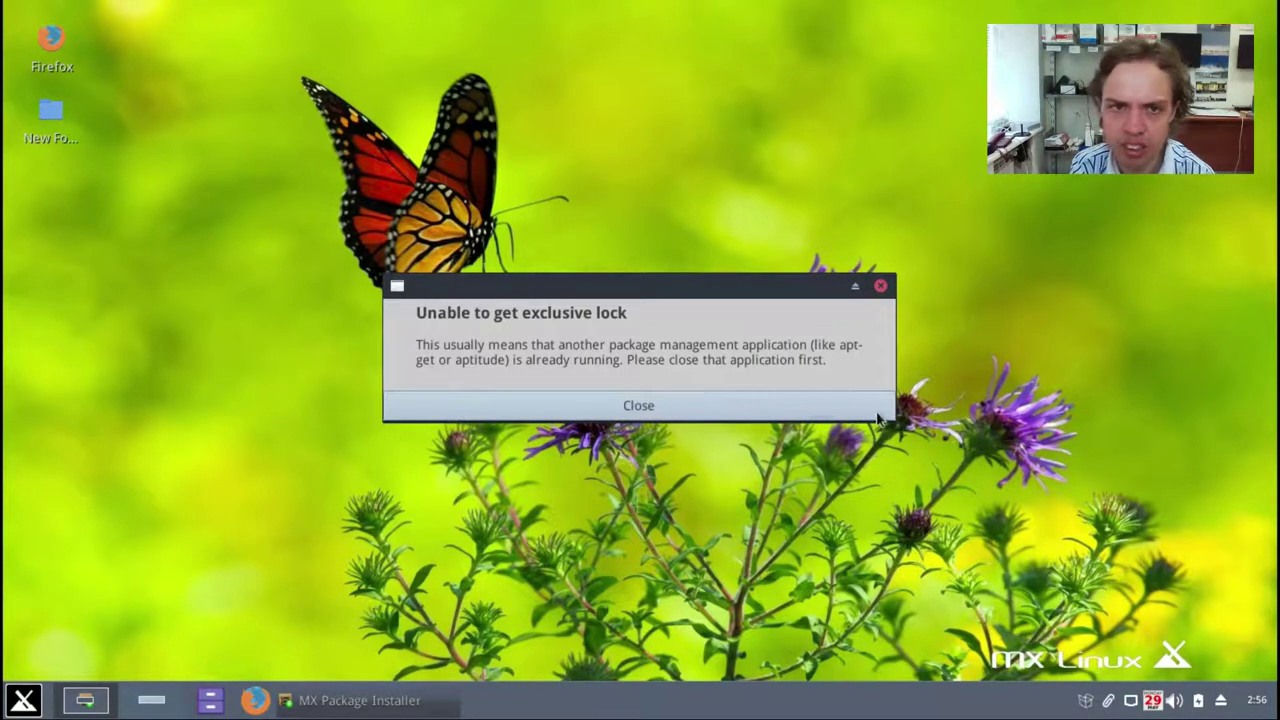
left_click(741, 407)
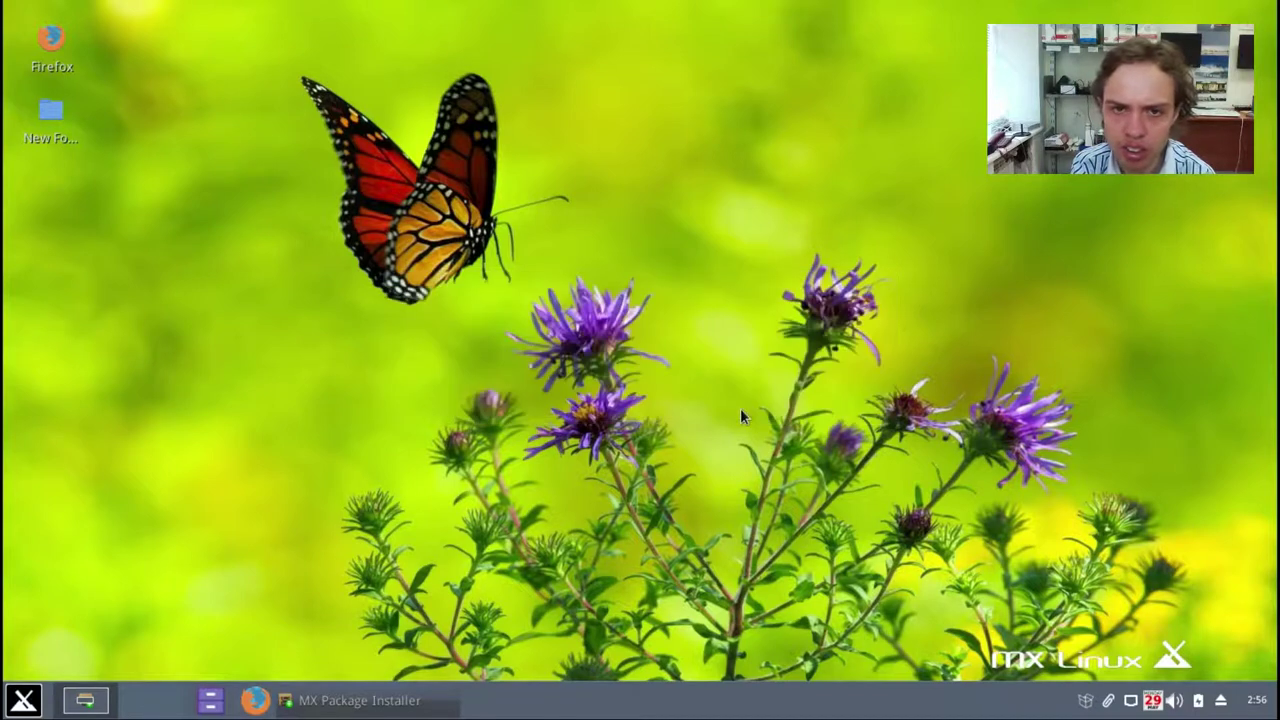
Step: View the version information of the Xfce panel and close it
right_click(675, 703)
mouse_move(720, 697)
left_click(834, 706)
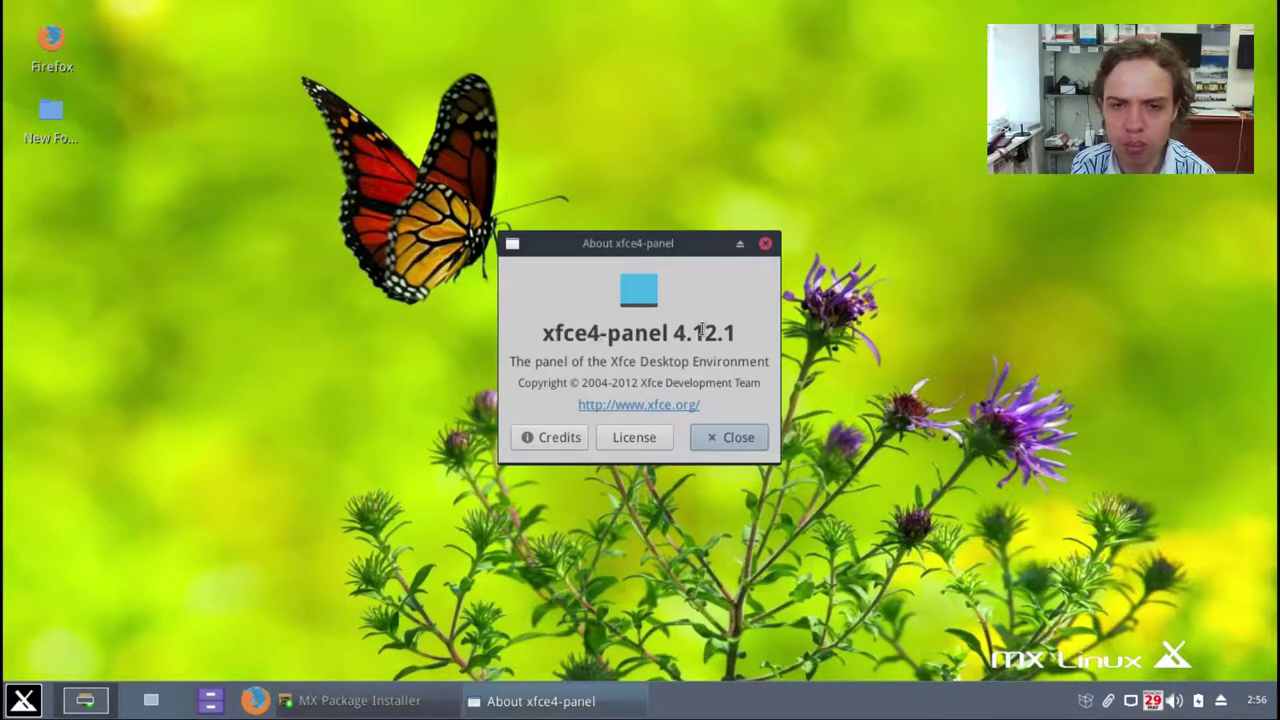
left_click(765, 243)
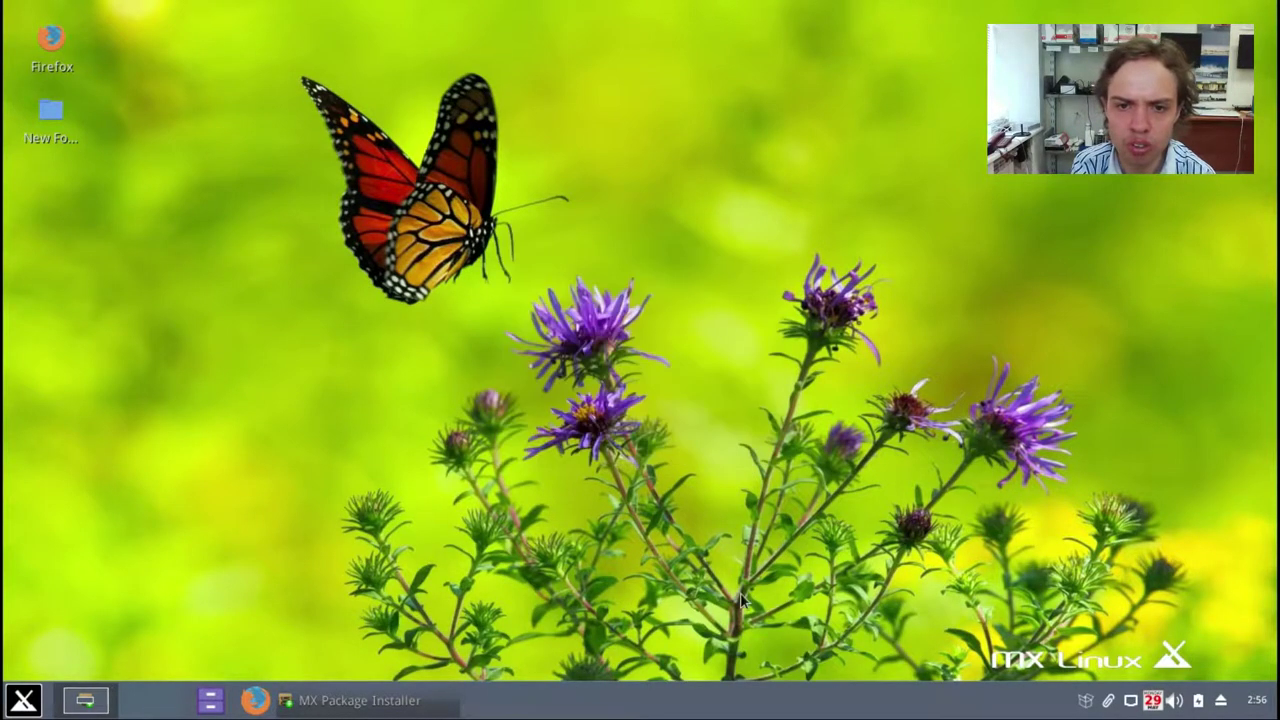
Step: Open the online help documentation for the Xfce panel
right_click(686, 702)
mouse_move(690, 690)
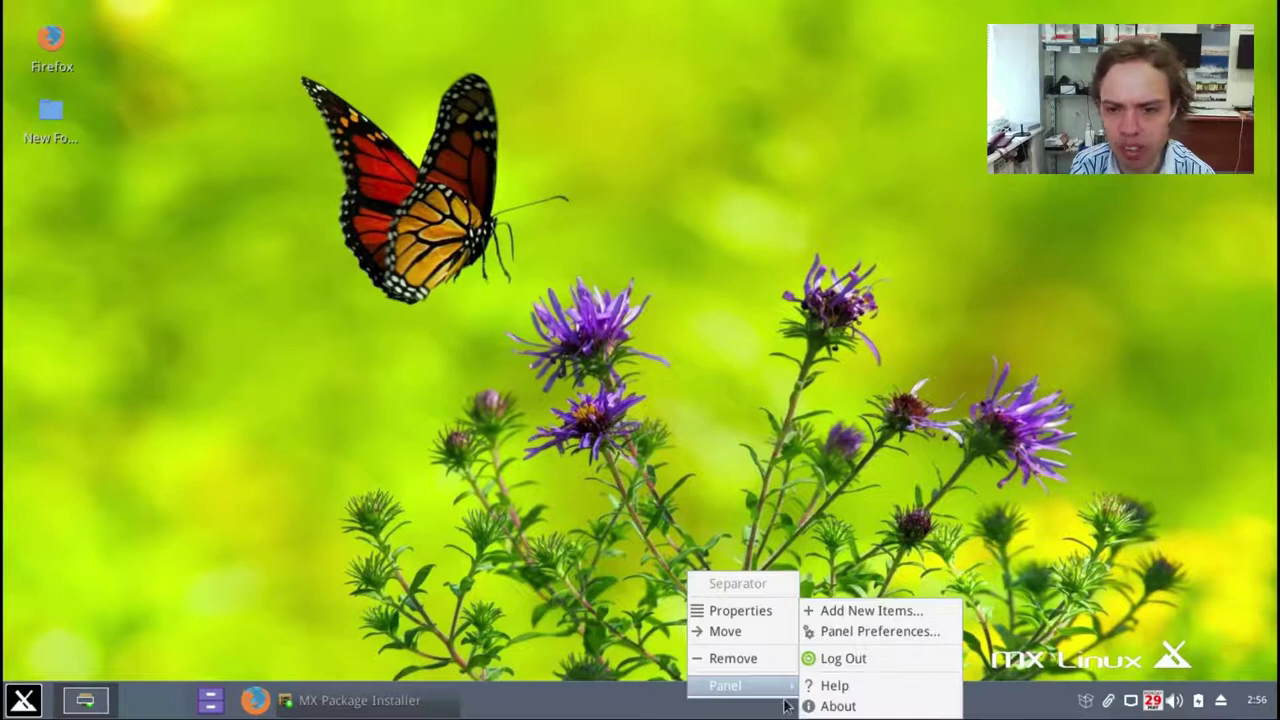
left_click(815, 687)
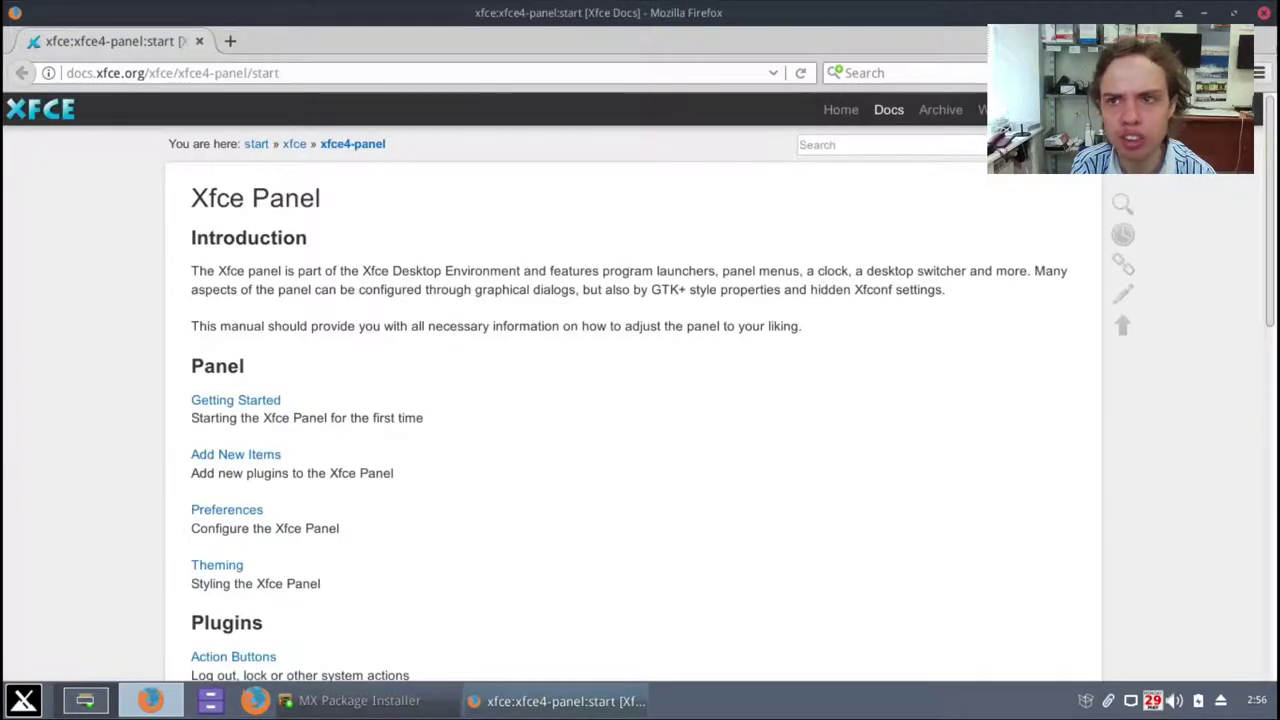
Step: View the About information of Firefox to check its version, and close it
left_click(1259, 73)
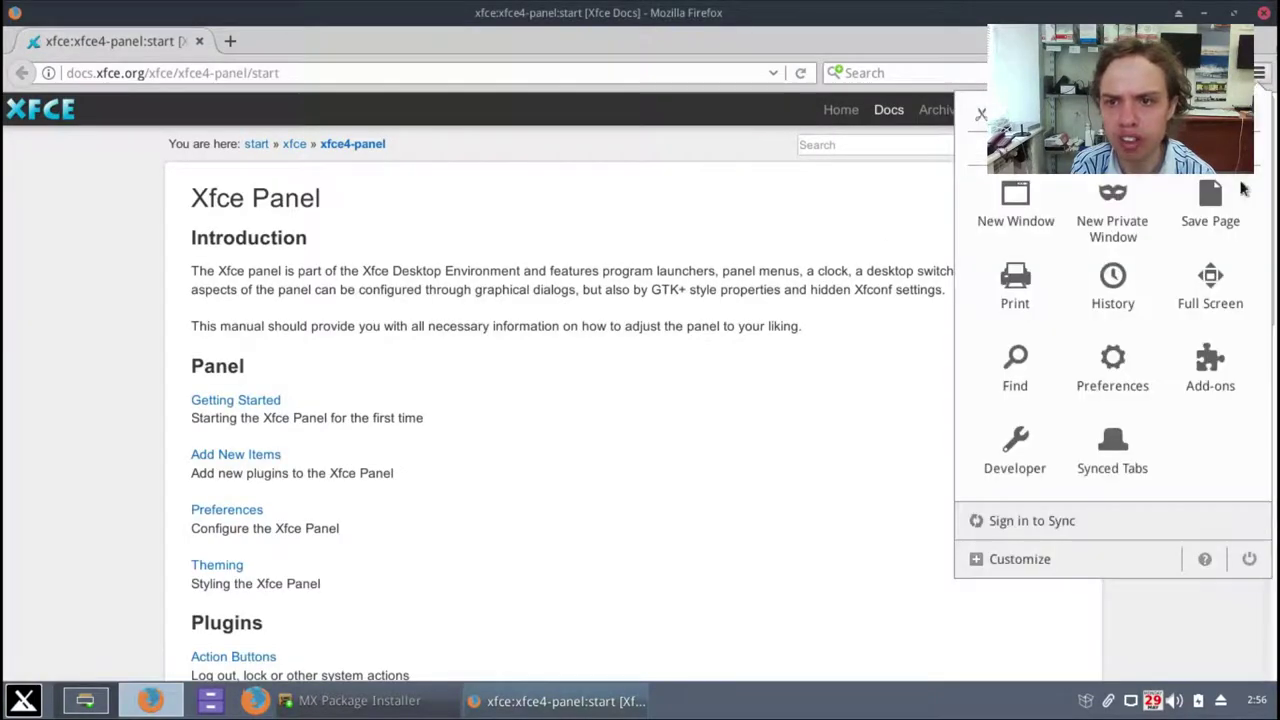
left_click(1205, 562)
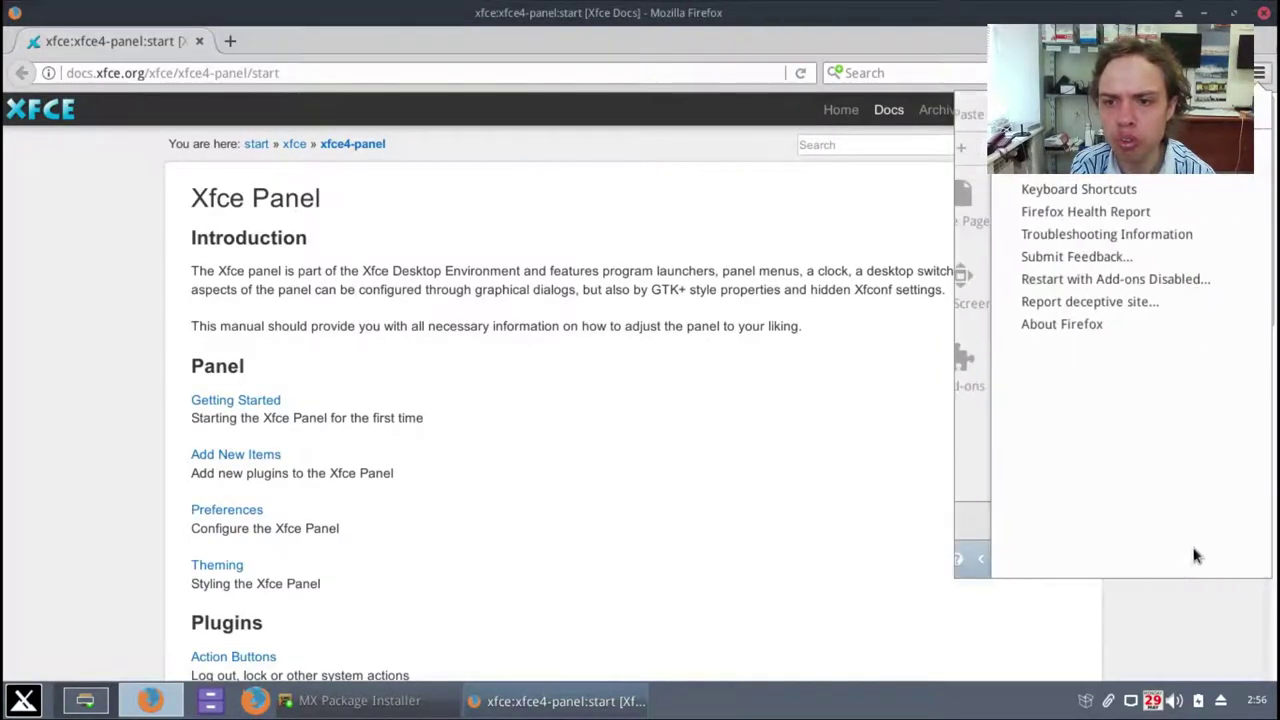
left_click(1062, 324)
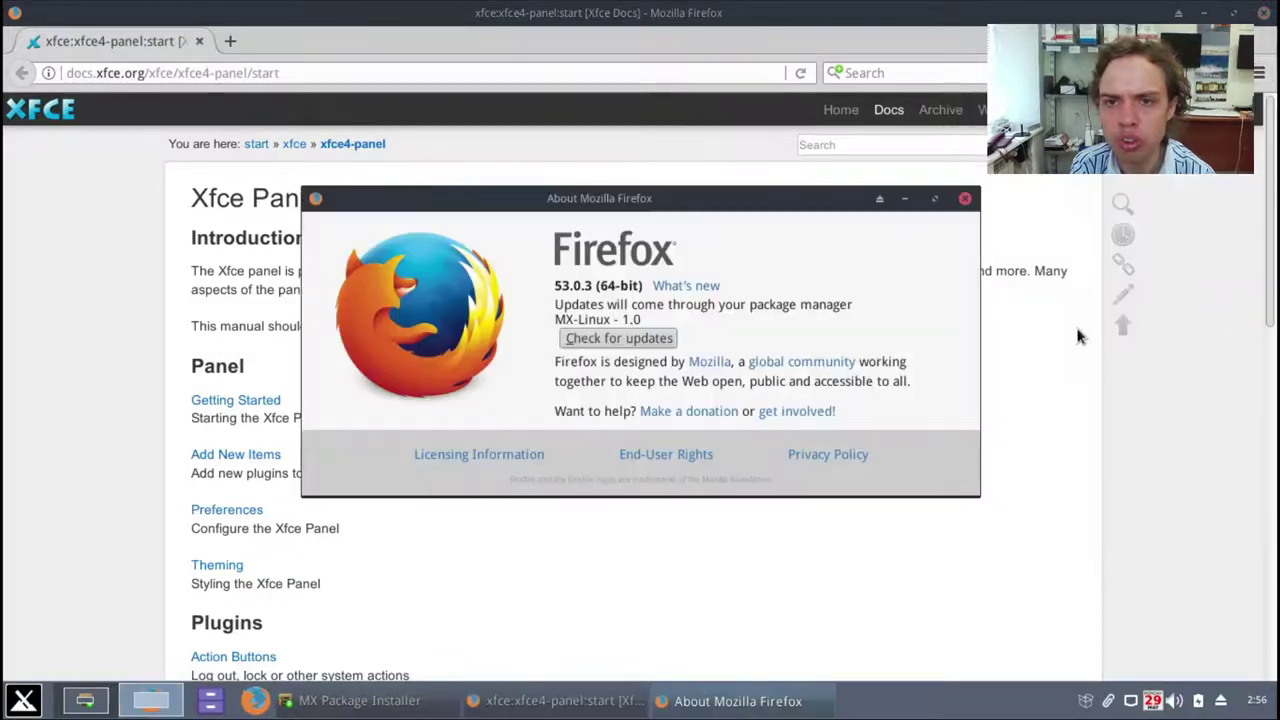
left_click(965, 198)
Step: Try moving the Firefox window to the left and right edges of the screen, and close the browser
left_click_drag(957, 10, 2, 300)
left_click_drag(307, 8, 1278, 200)
left_click_drag(922, 18, 557, 18)
left_click(1263, 14)
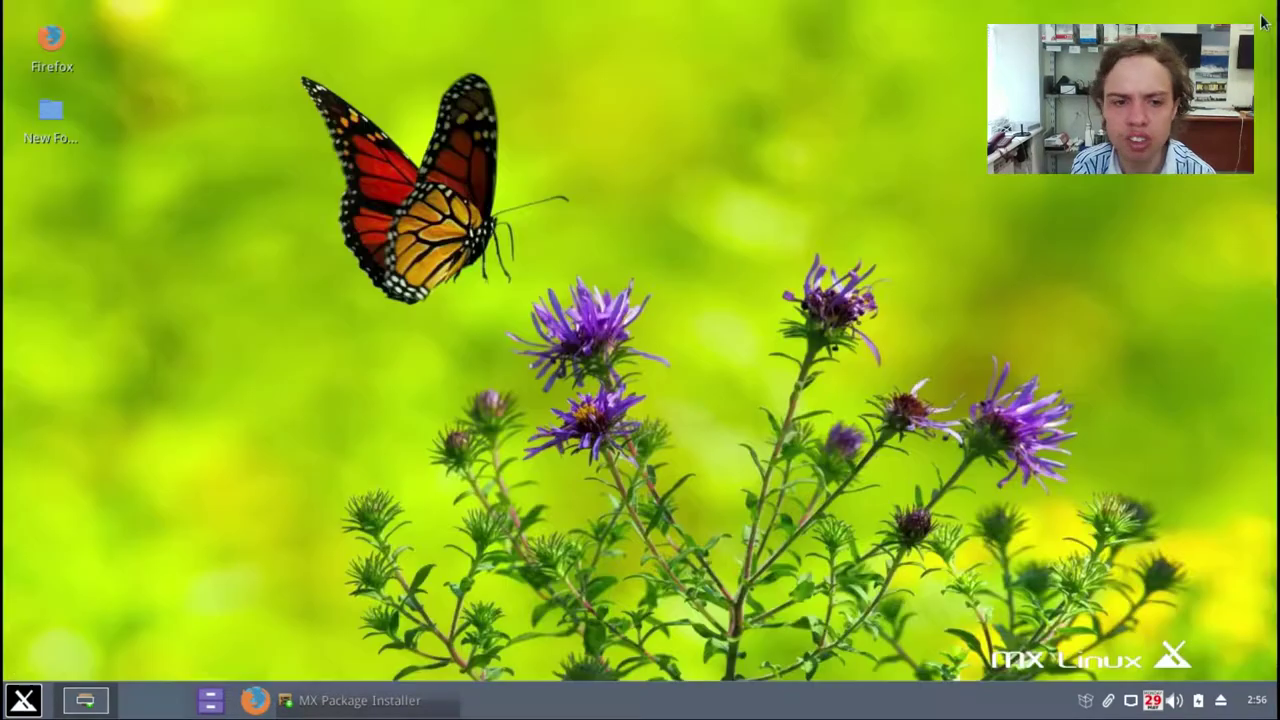
Step: Switch to the MX Package Installer, confirm exiting it after the finished process, and close MX Welcome
left_click(85, 700)
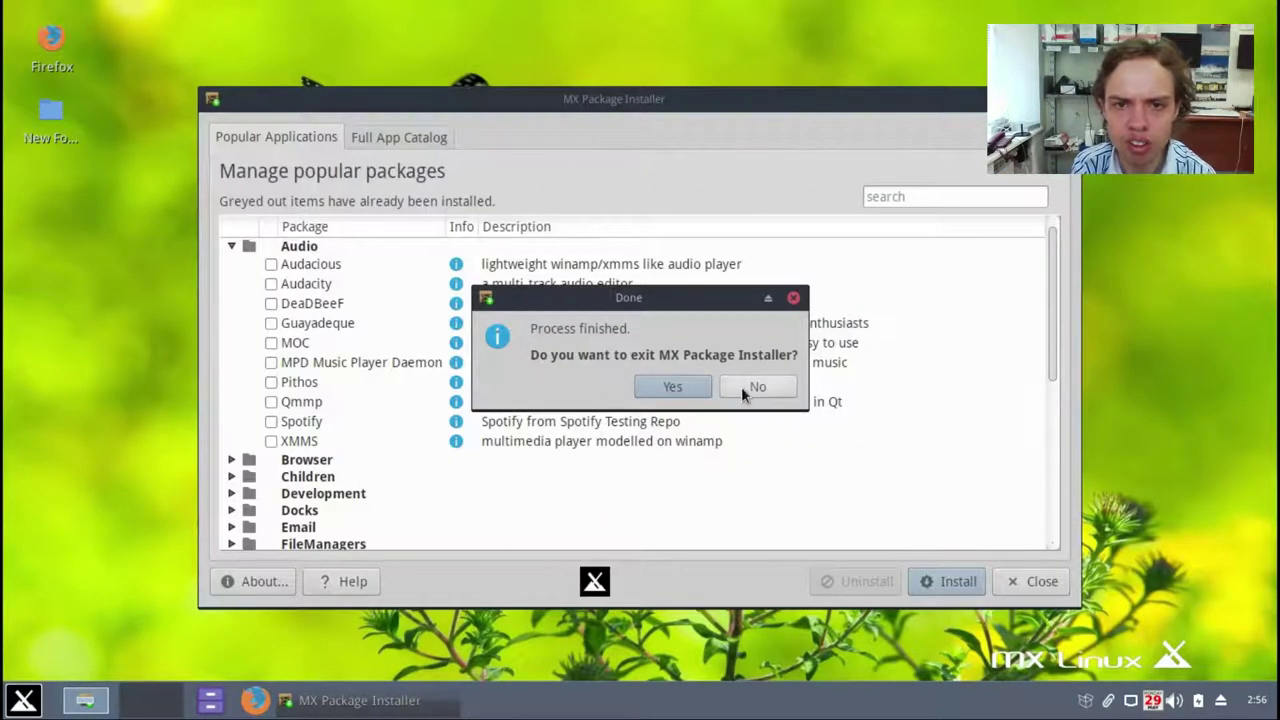
left_click(698, 387)
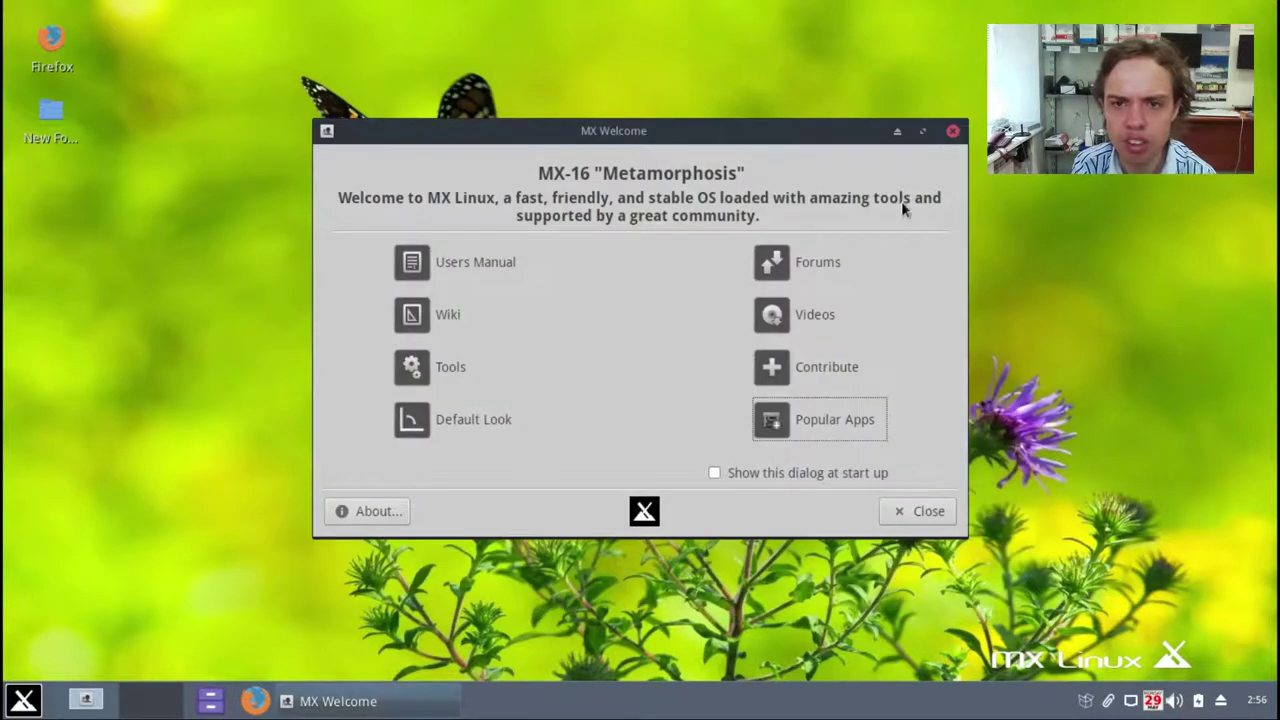
left_click(952, 131)
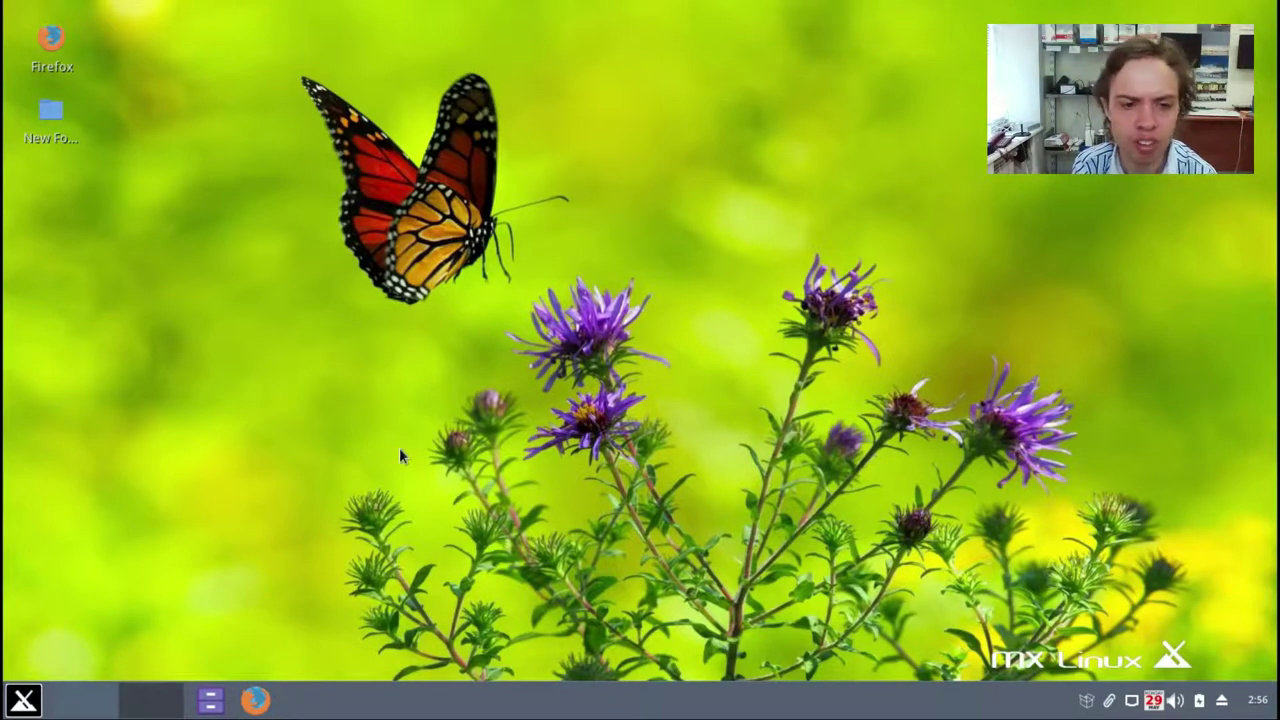
Step: Open the preferences of Panel 1, examine its appearance settings and list of items, and close them
right_click(527, 709)
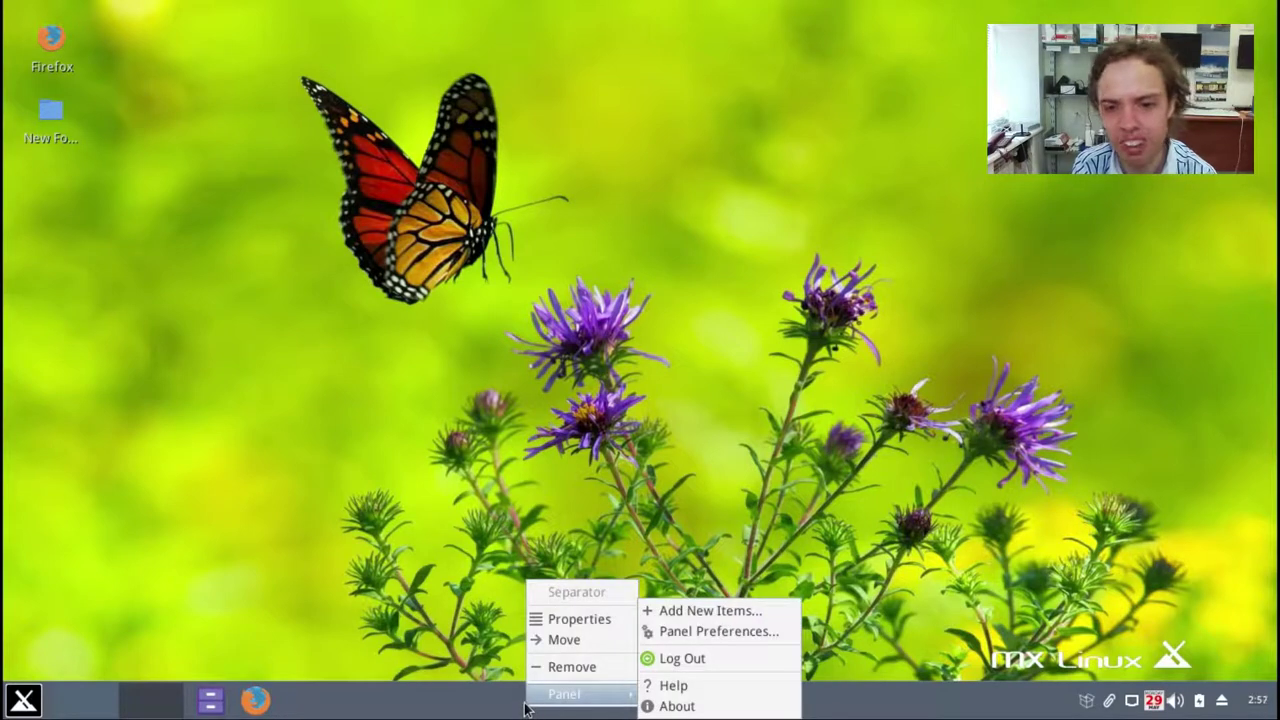
left_click(682, 631)
left_click(591, 250)
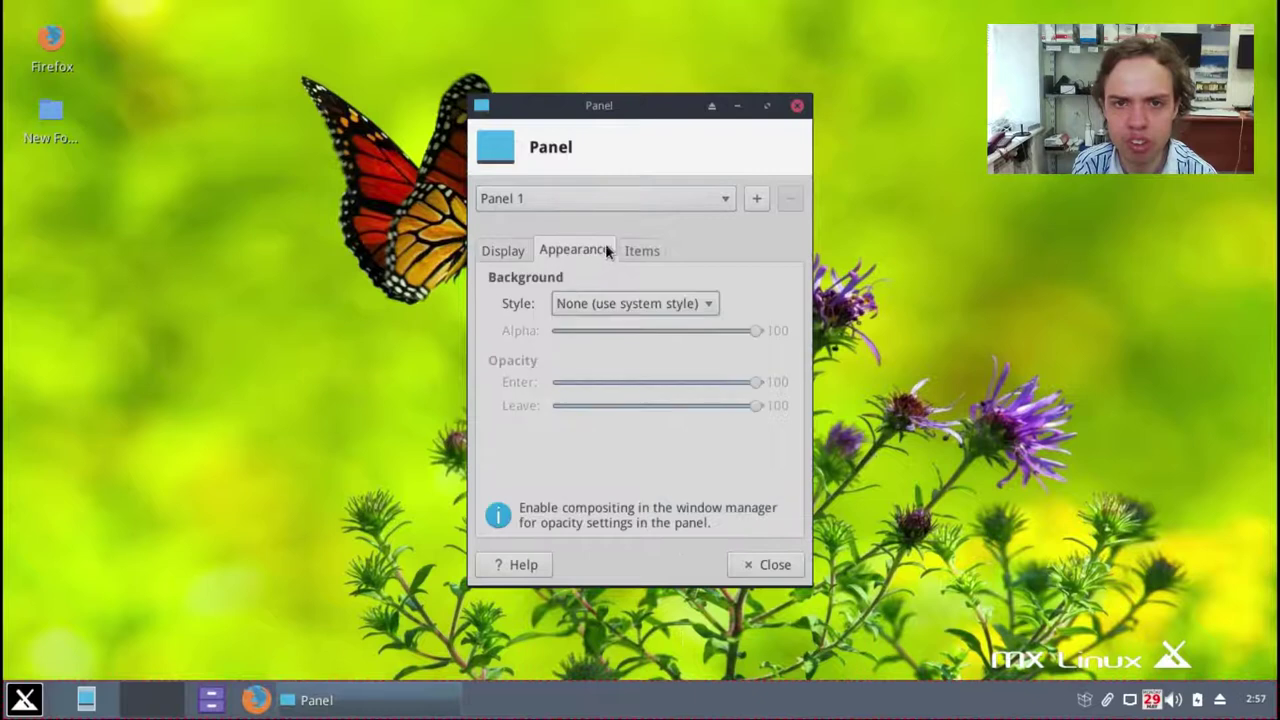
left_click(634, 252)
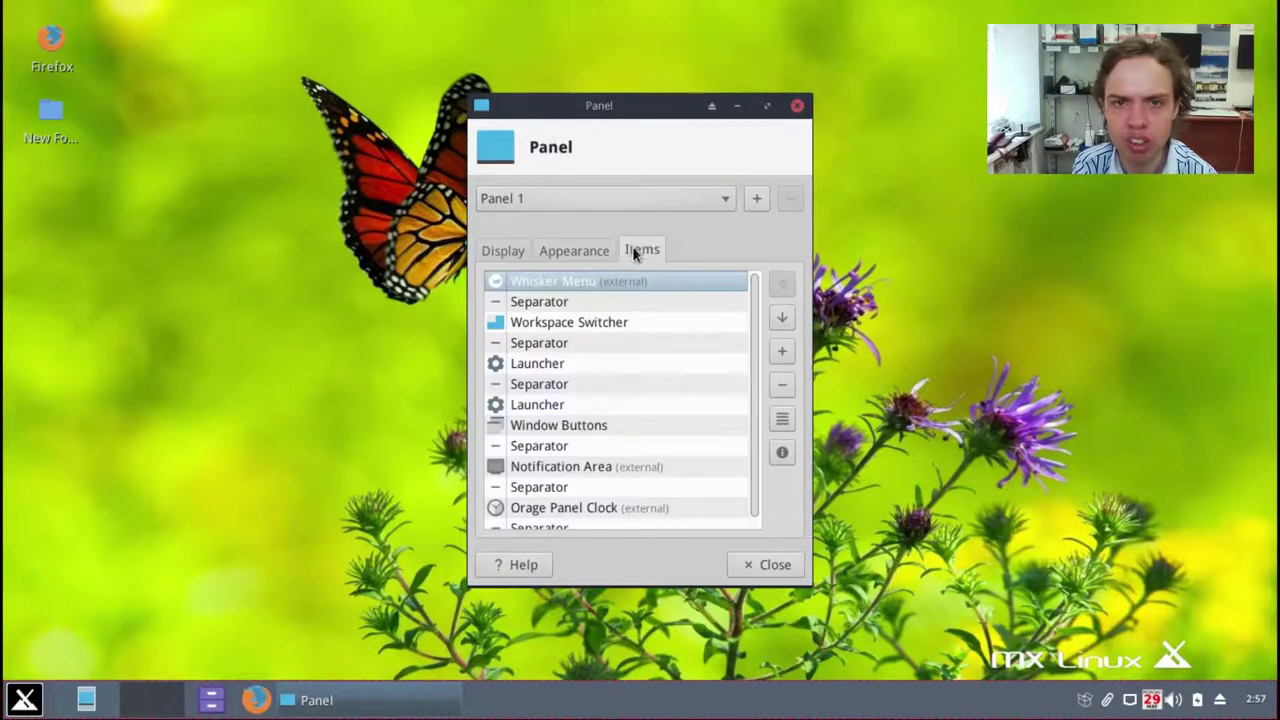
left_click(797, 106)
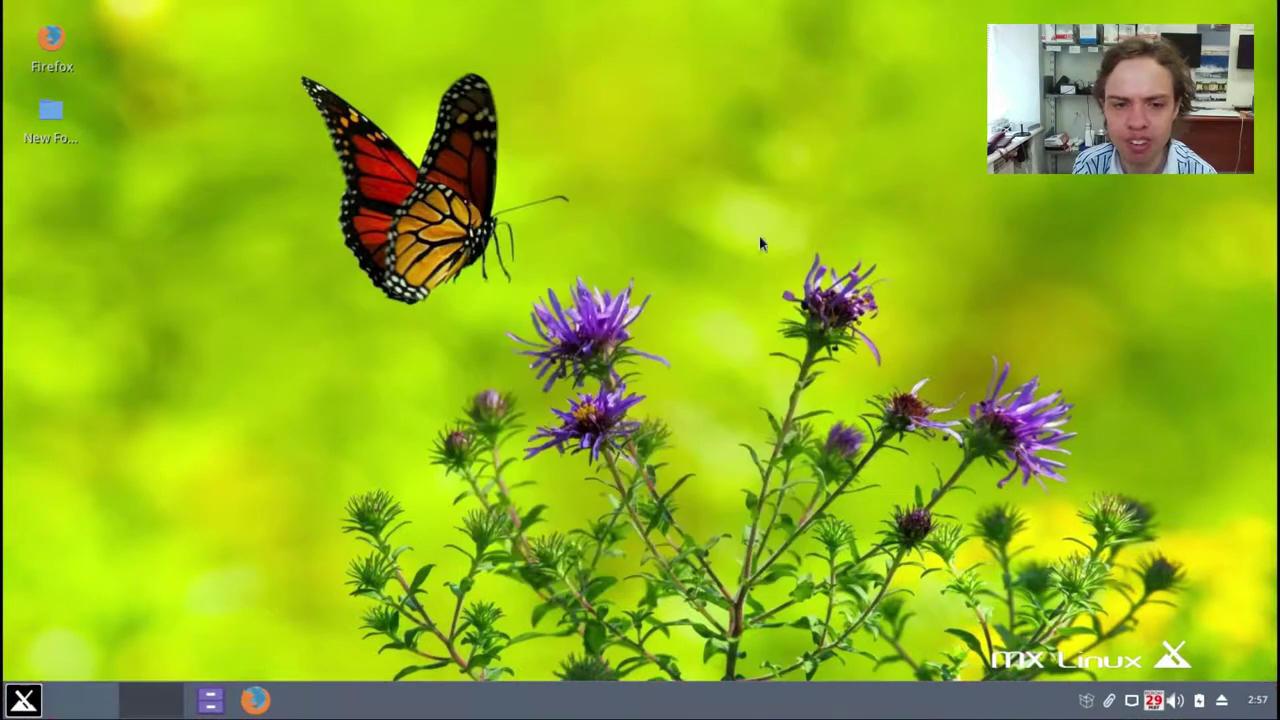
Step: Open the properties of the panel's separator, check its available style setting, and close them
right_click(632, 697)
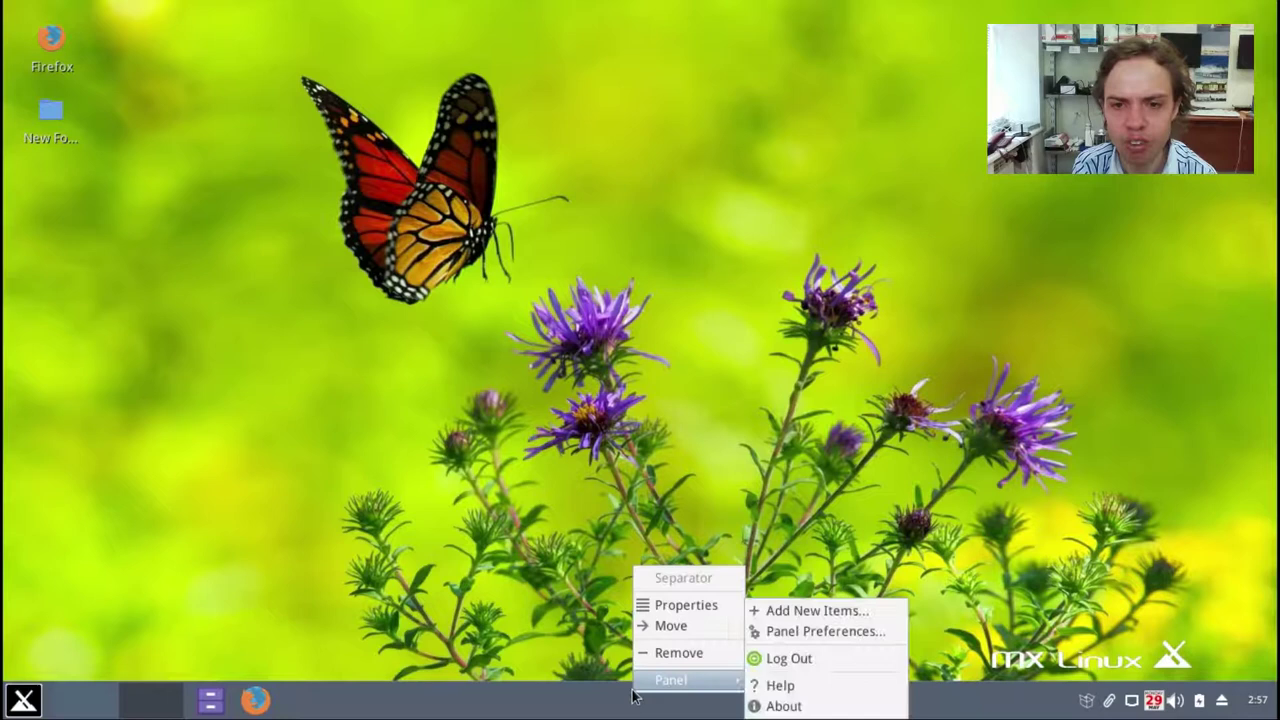
left_click(661, 606)
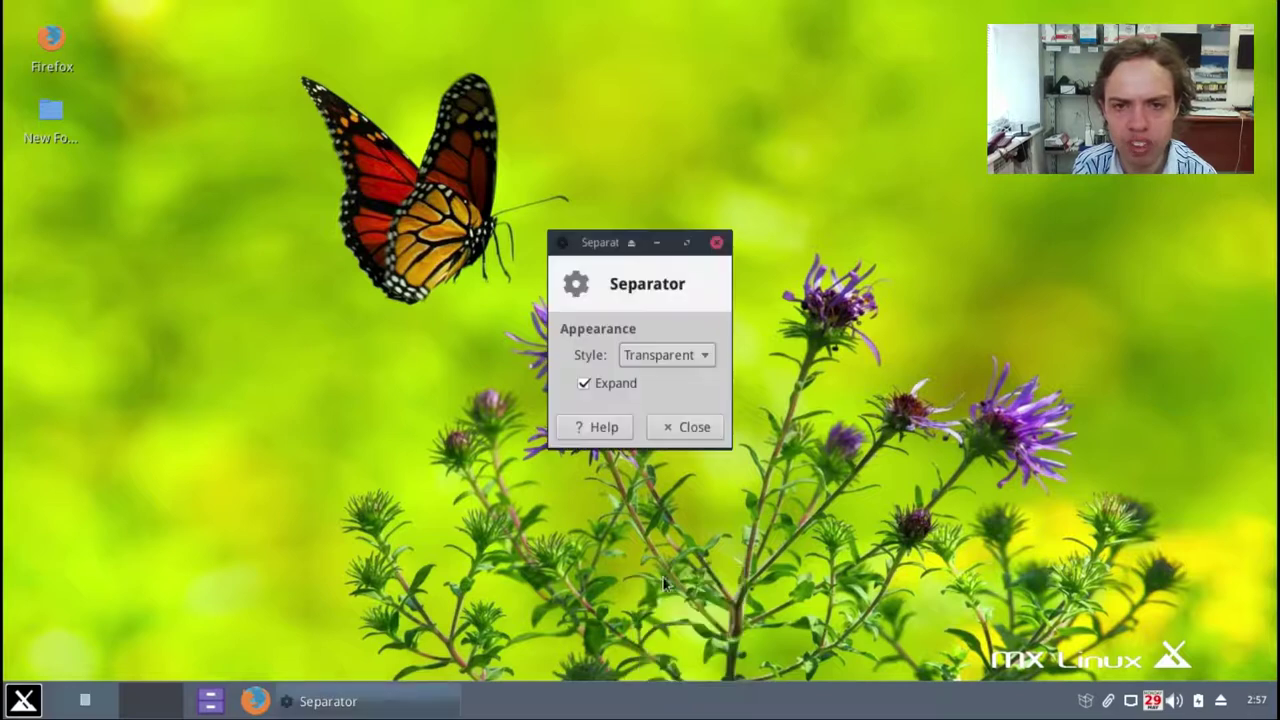
left_click(692, 353)
left_click(717, 242)
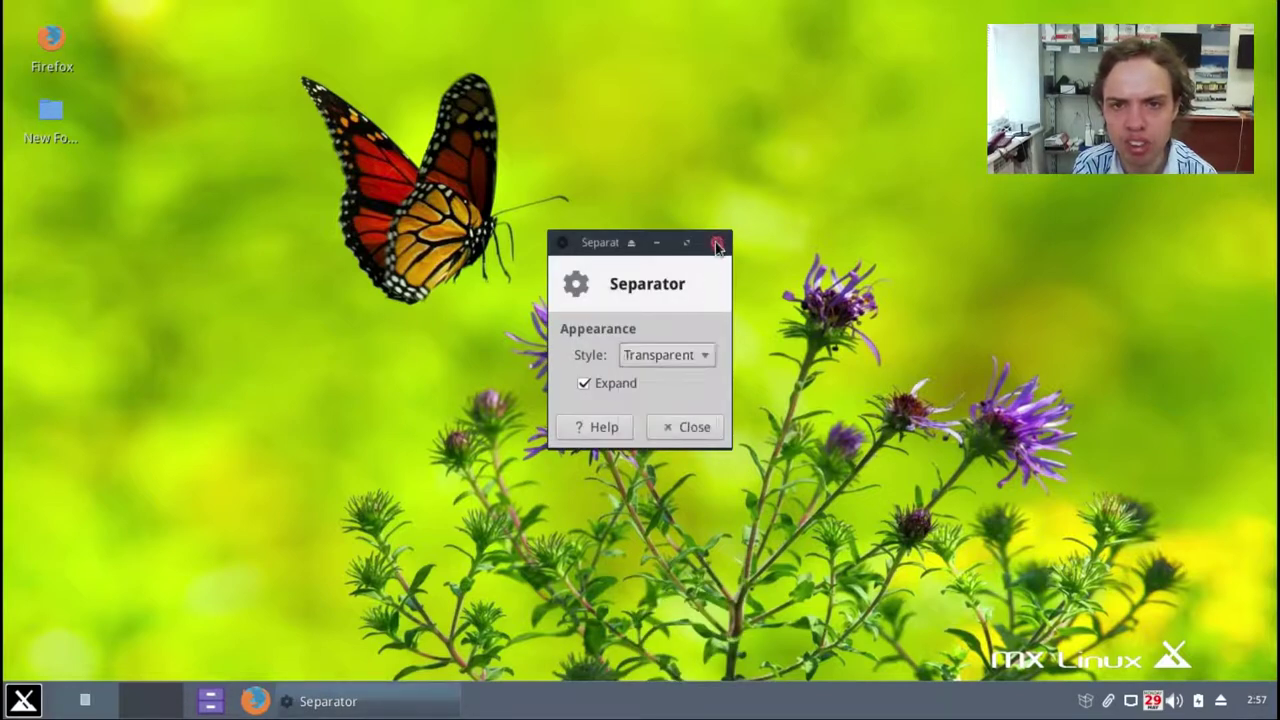
left_click(717, 242)
Step: Add the System Load Monitor plugin to the panel just before the notification area, and close the list of new items
right_click(674, 711)
mouse_move(700, 697)
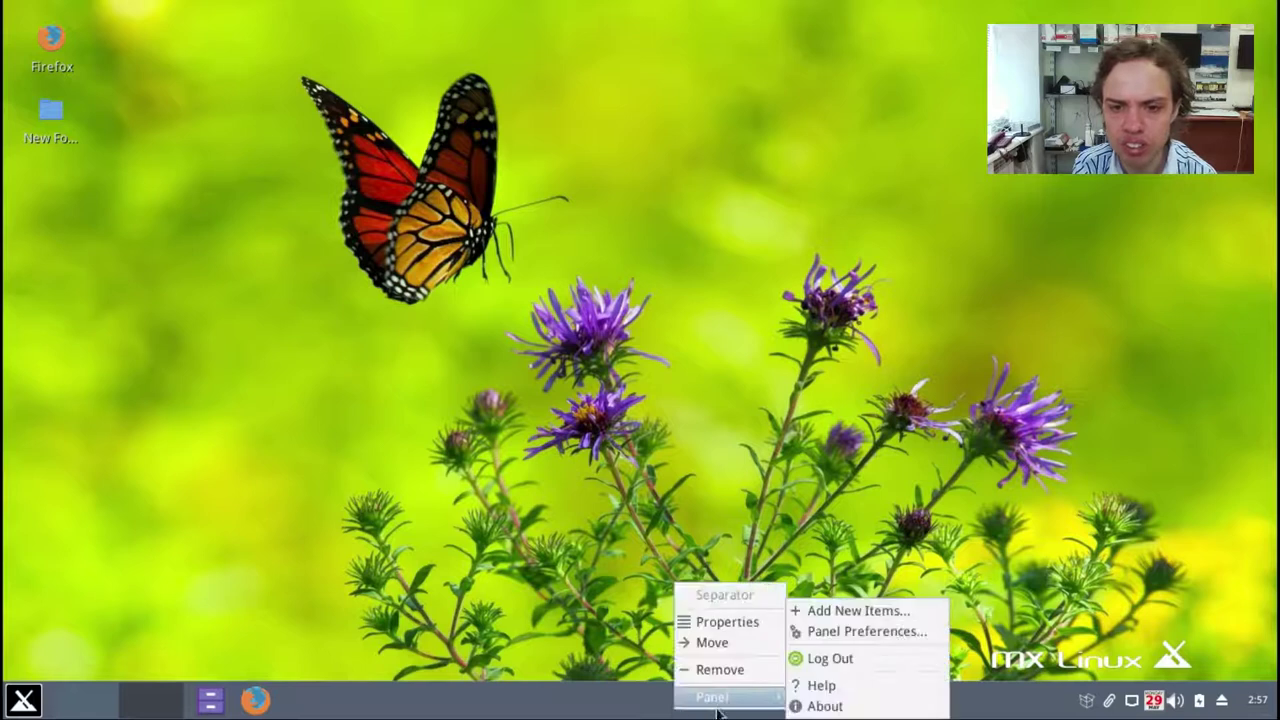
left_click(824, 612)
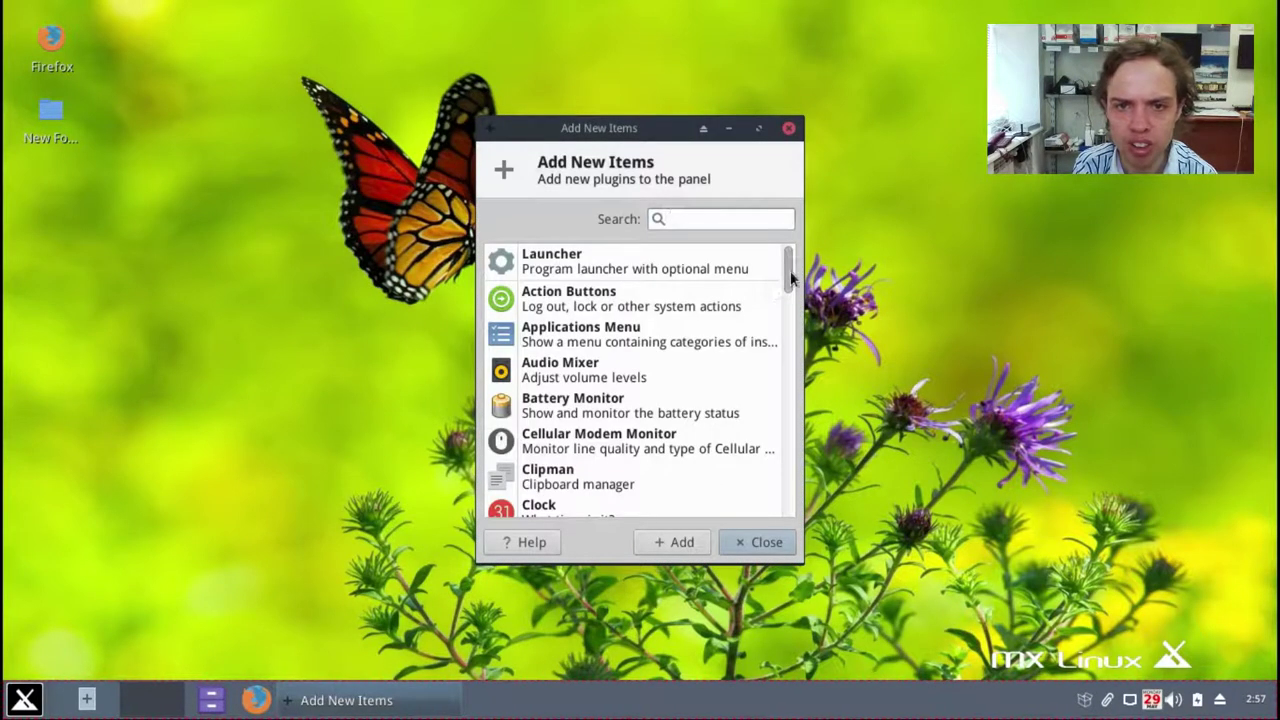
left_click_drag(790, 270, 786, 445)
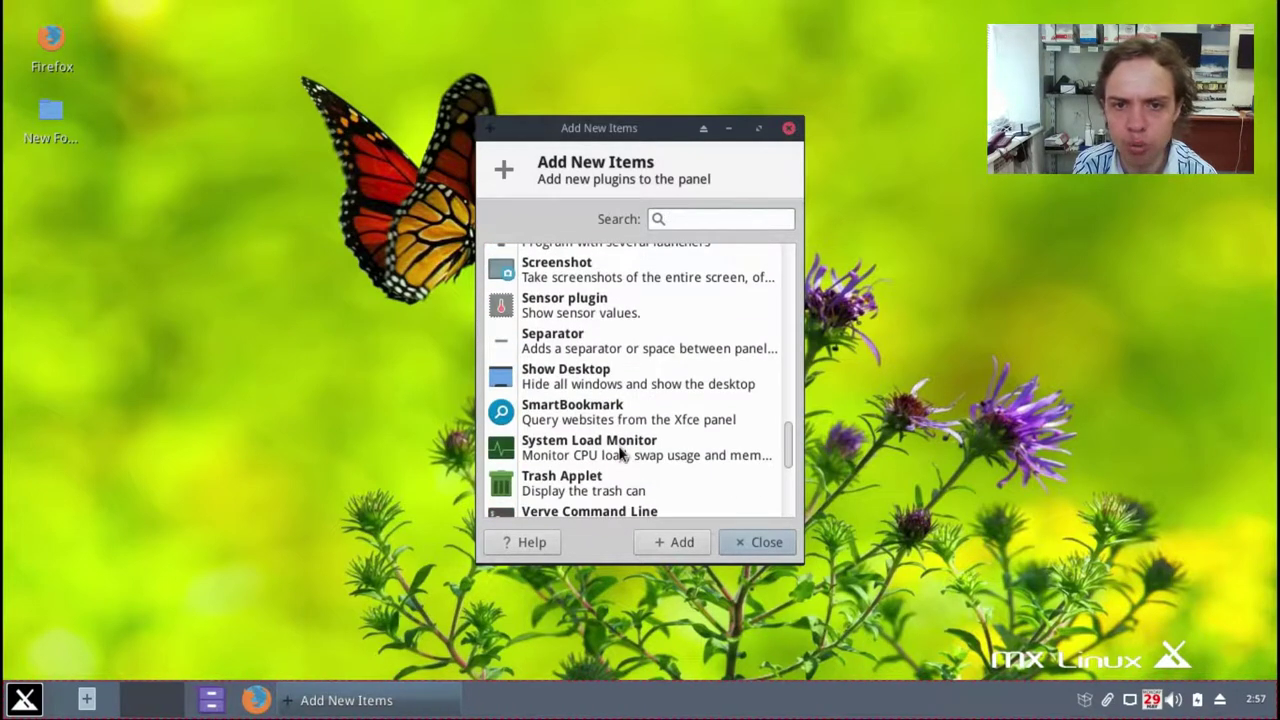
left_click_drag(624, 452, 975, 703)
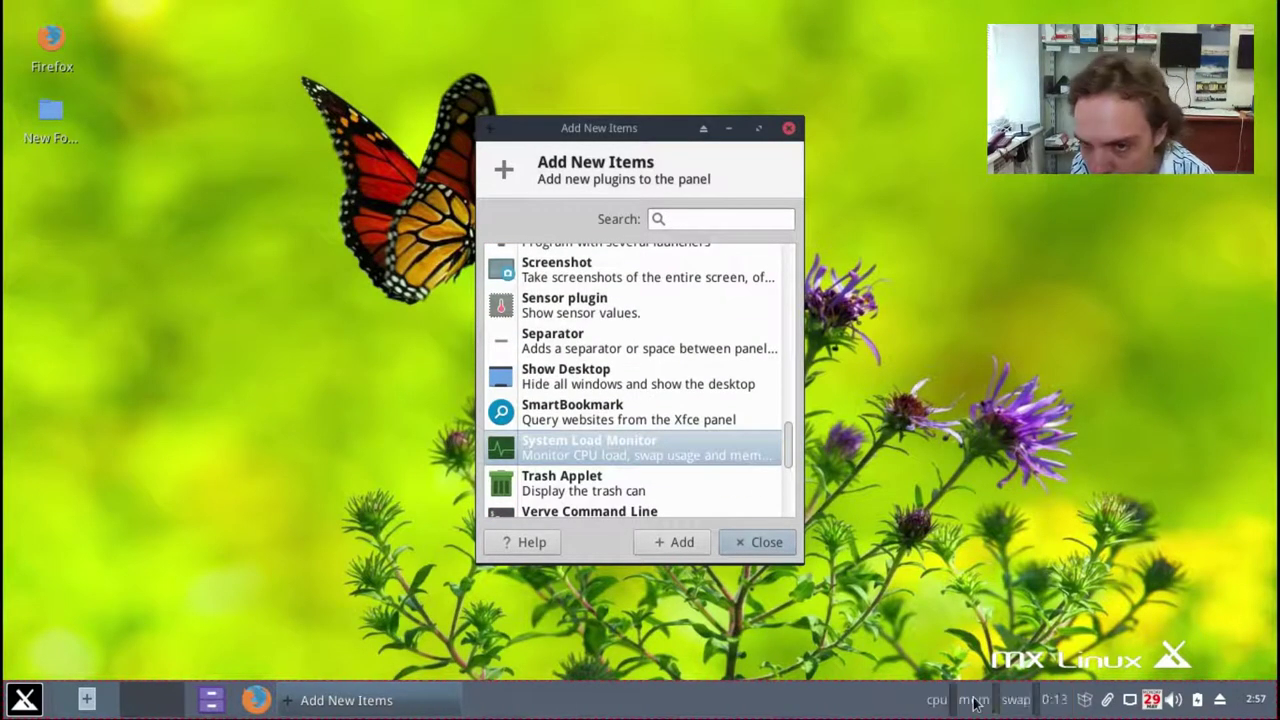
left_click(753, 544)
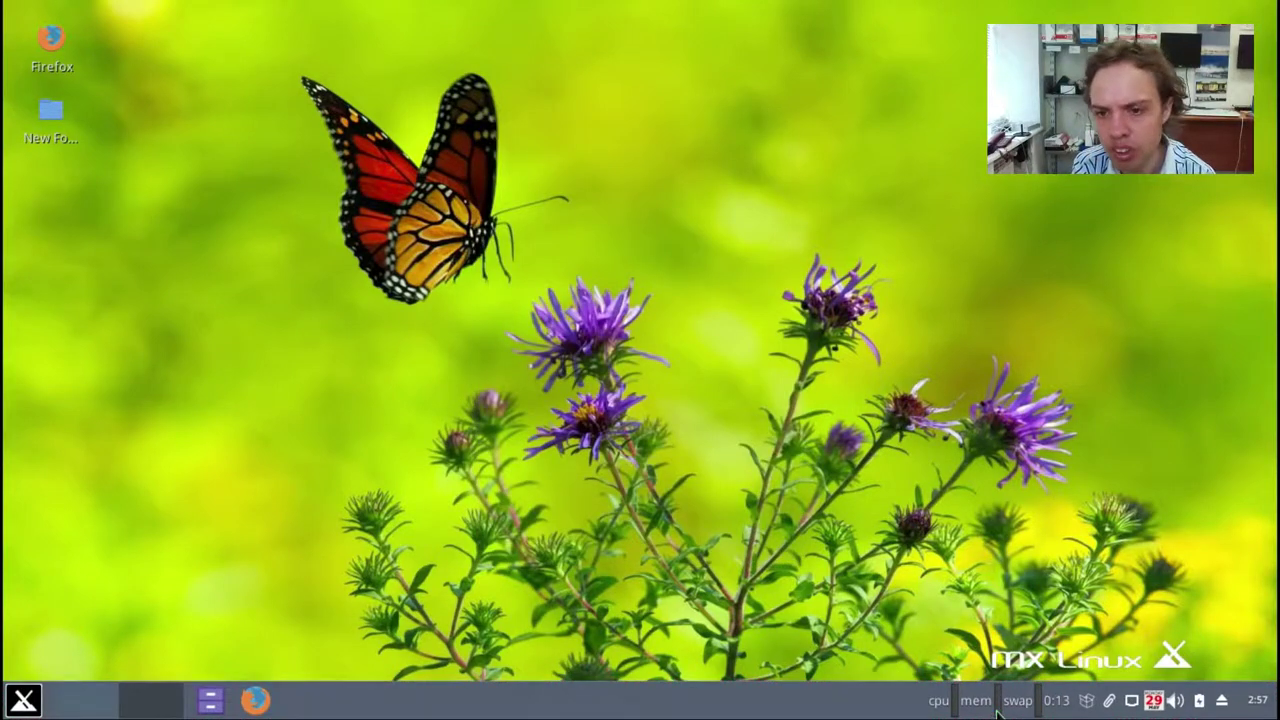
Step: Check the memory and CPU usage in the panel's load monitor, and view the options of the Firefox launcher
mouse_move(997, 712)
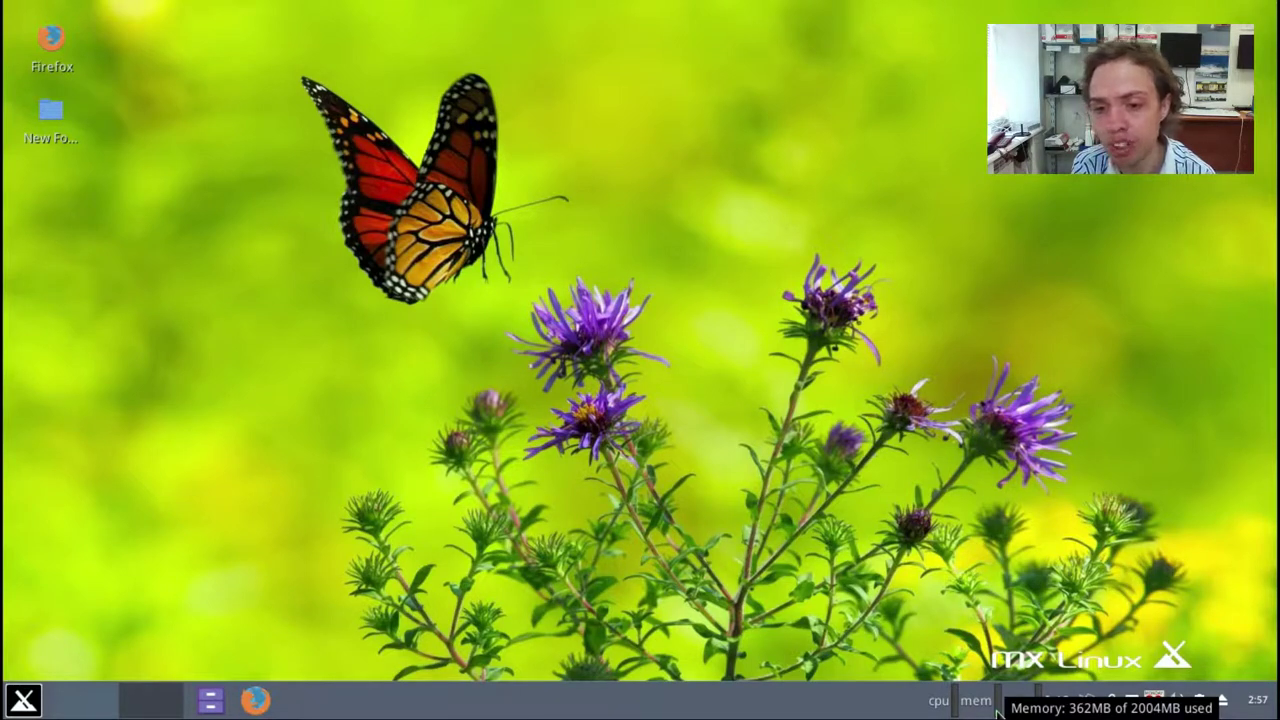
mouse_move(955, 712)
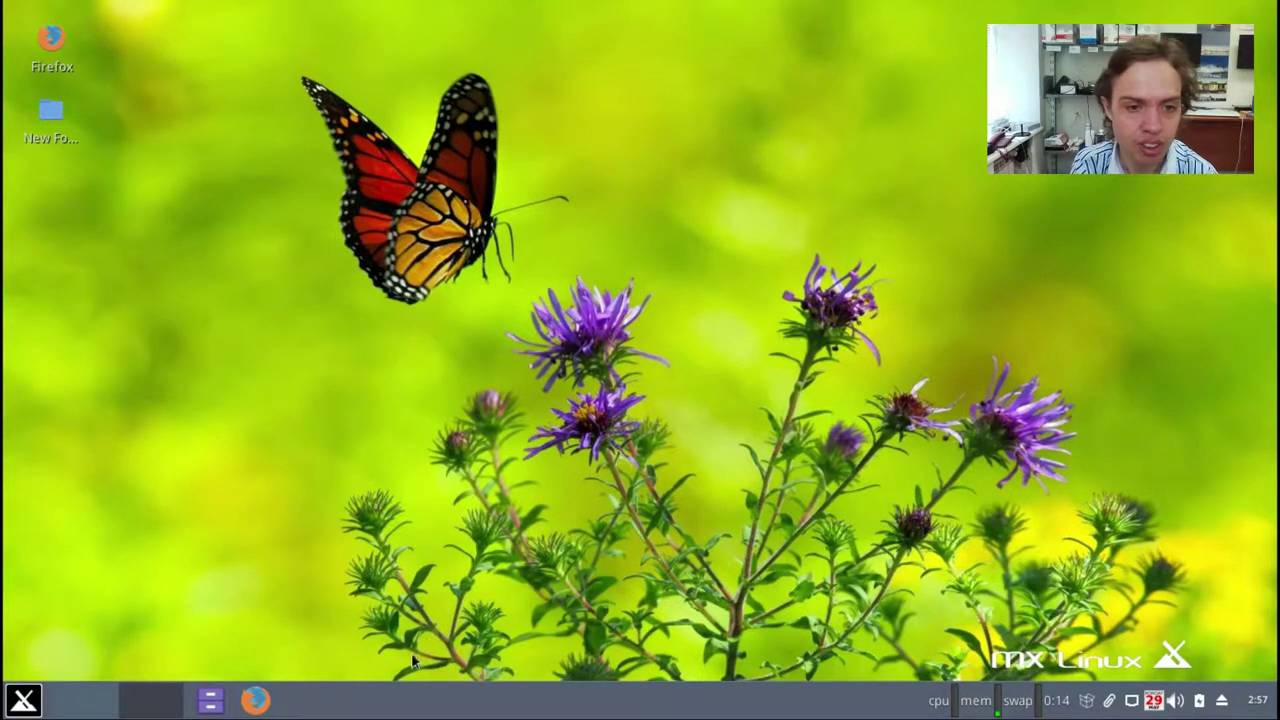
right_click(255, 704)
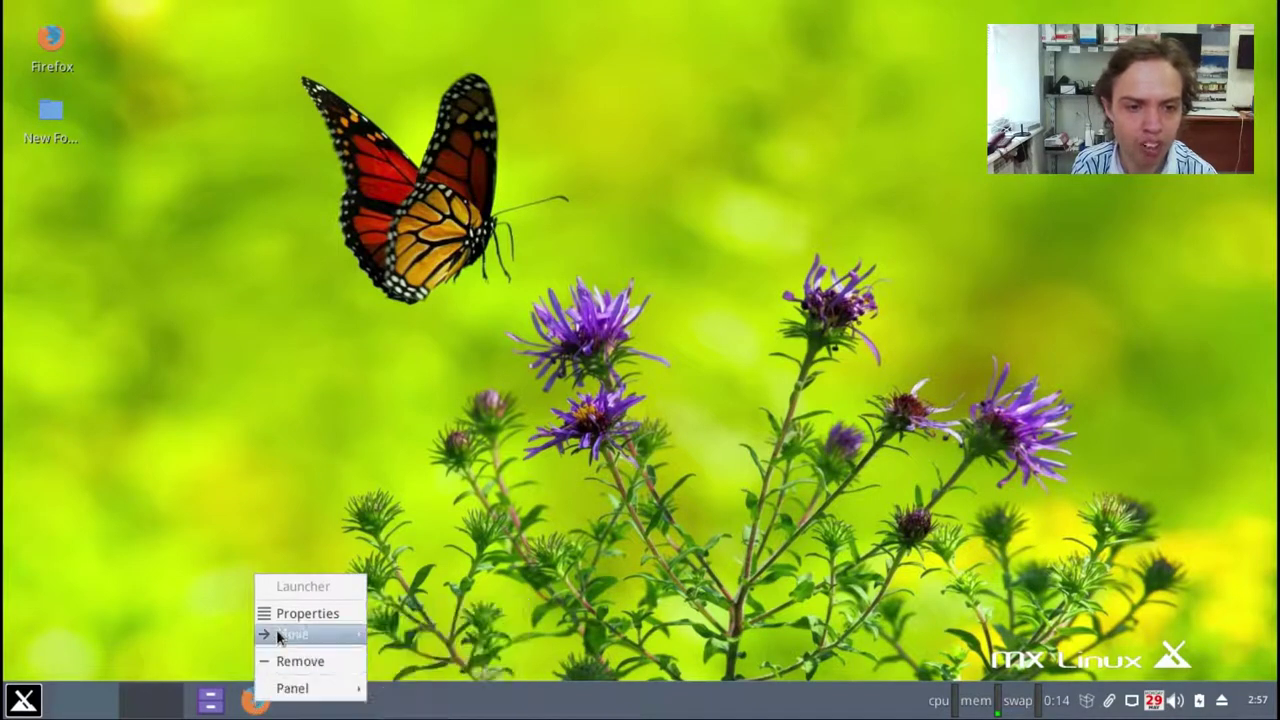
left_click(340, 712)
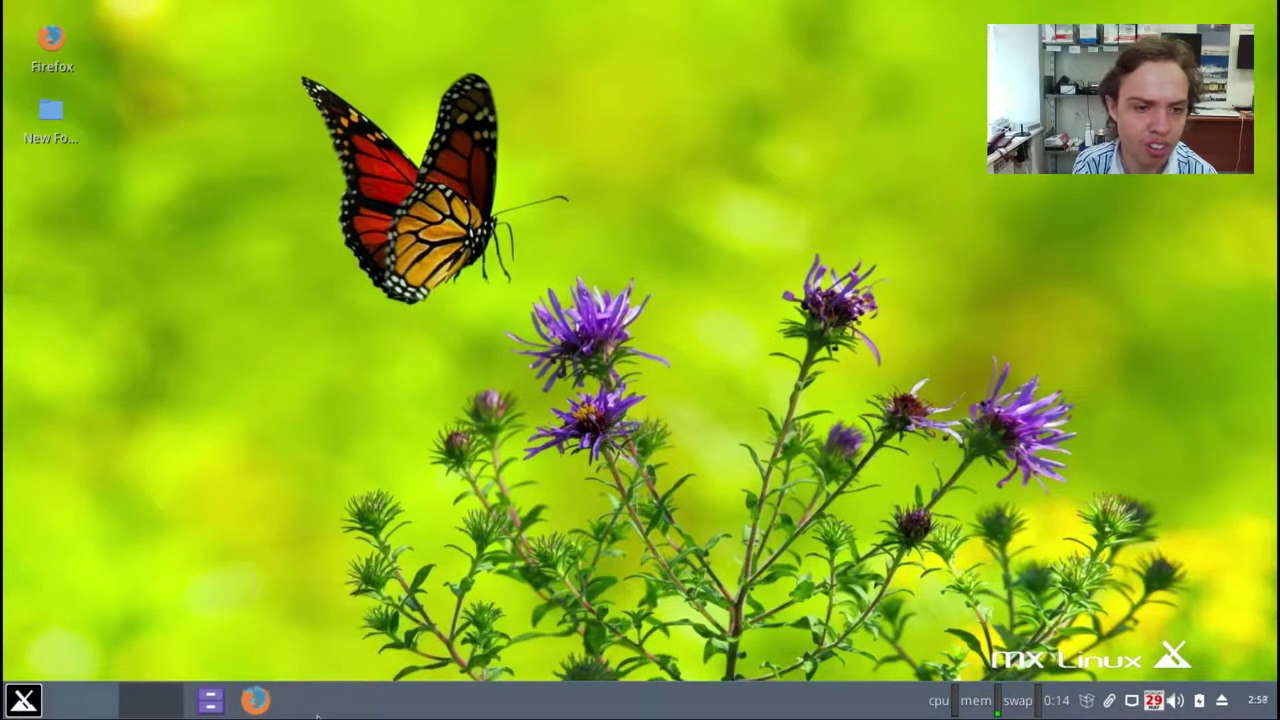
Step: Open the file manager from the panel, view its About information to check the version, and close it
left_click(210, 702)
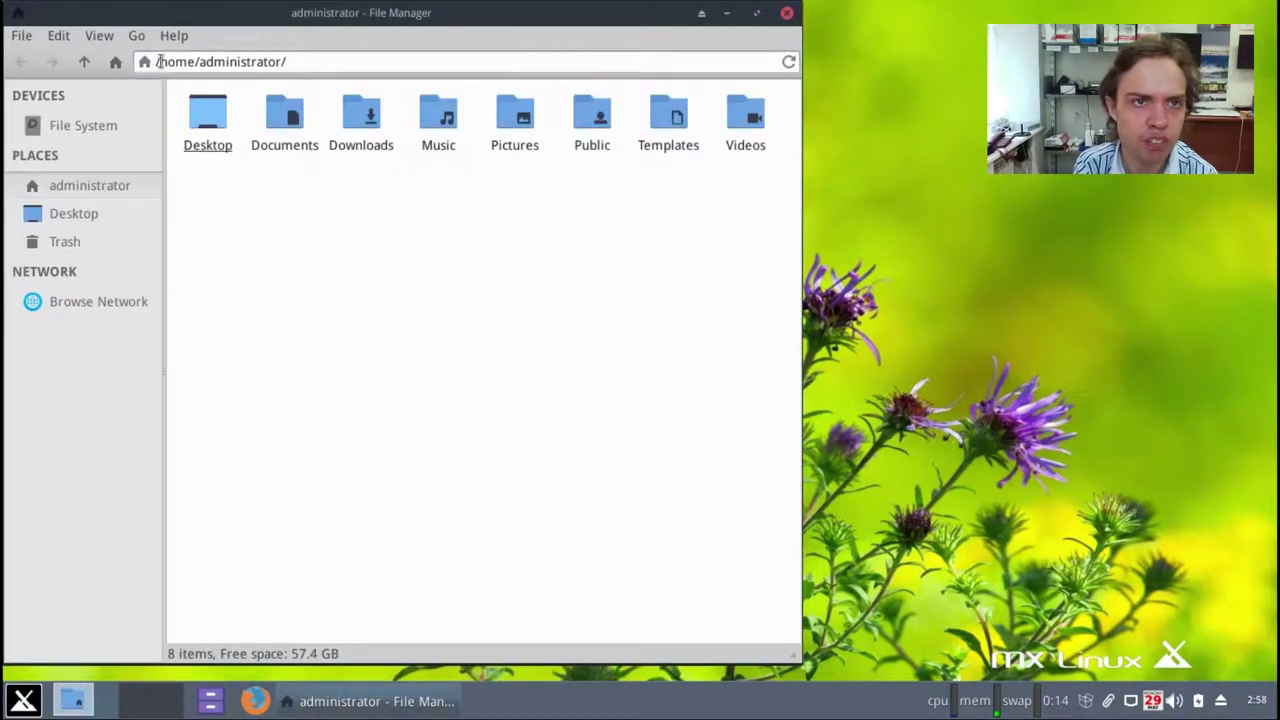
left_click(172, 36)
left_click(190, 79)
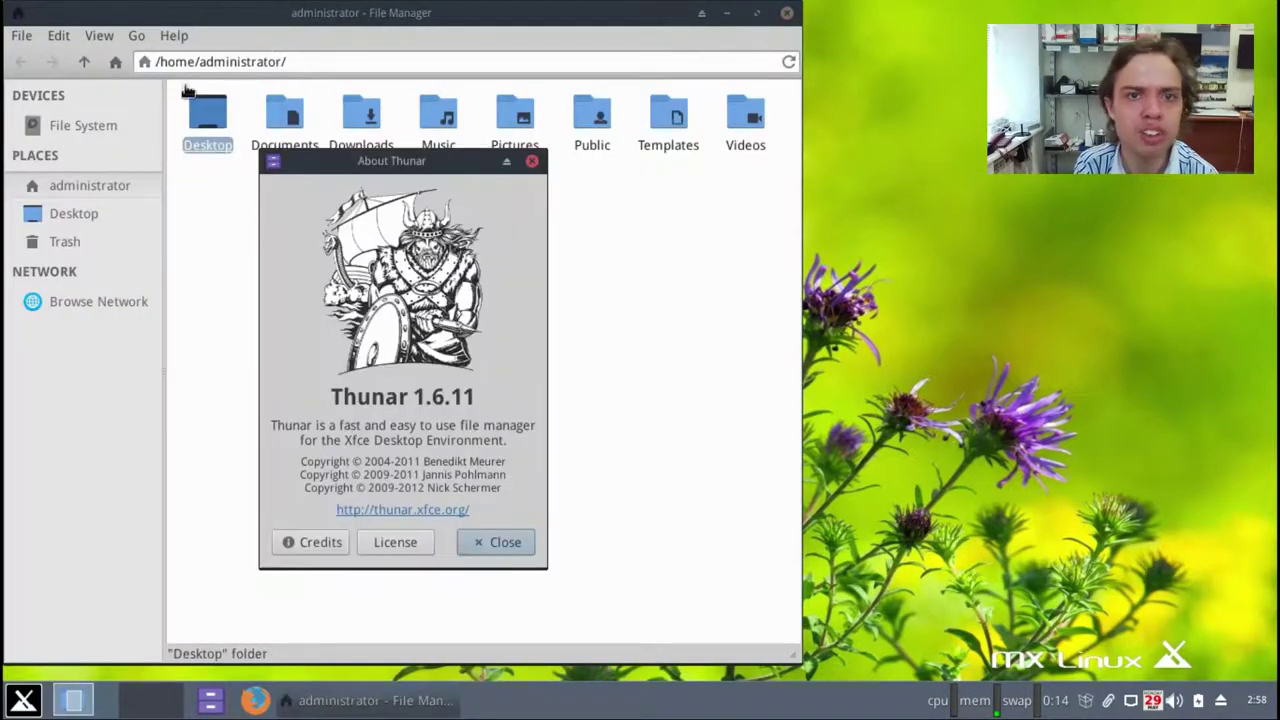
left_click(531, 161)
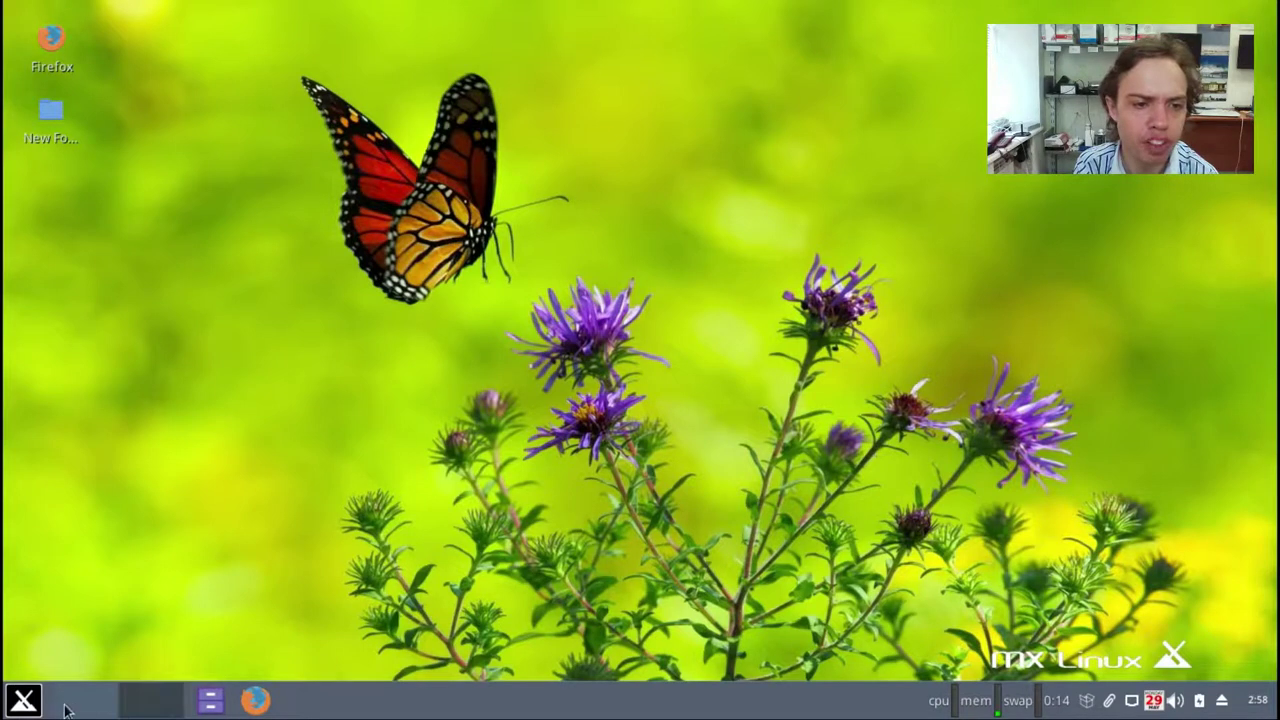
Step: Open the Whisker Menu properties, examine the Appearance, Behavior, Commands and Search Actions settings, and close them
right_click(22, 700)
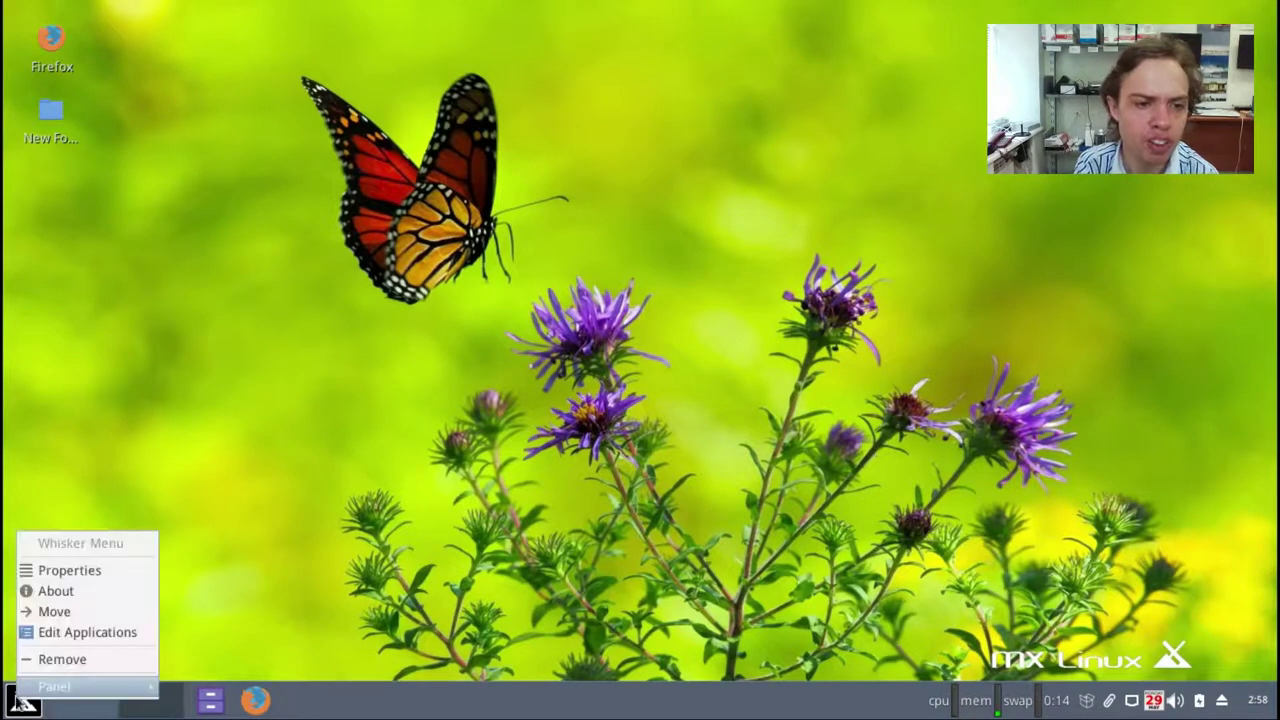
left_click(52, 572)
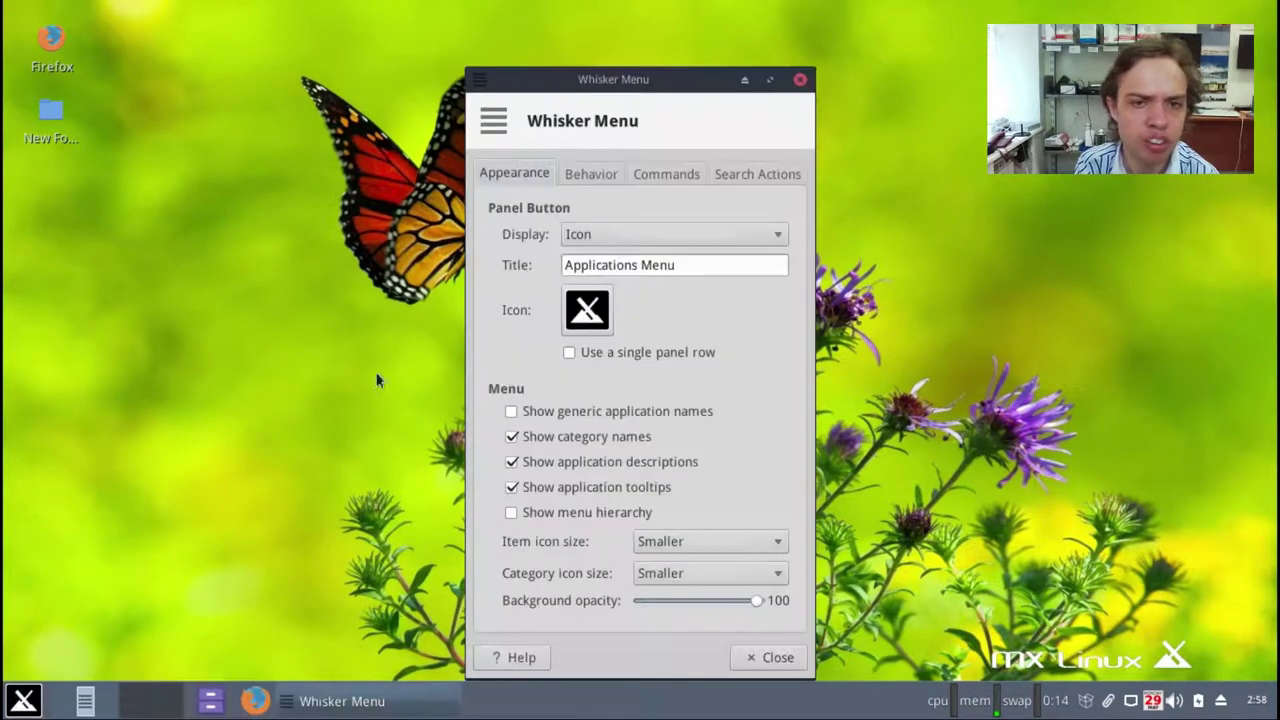
left_click(590, 172)
left_click(648, 173)
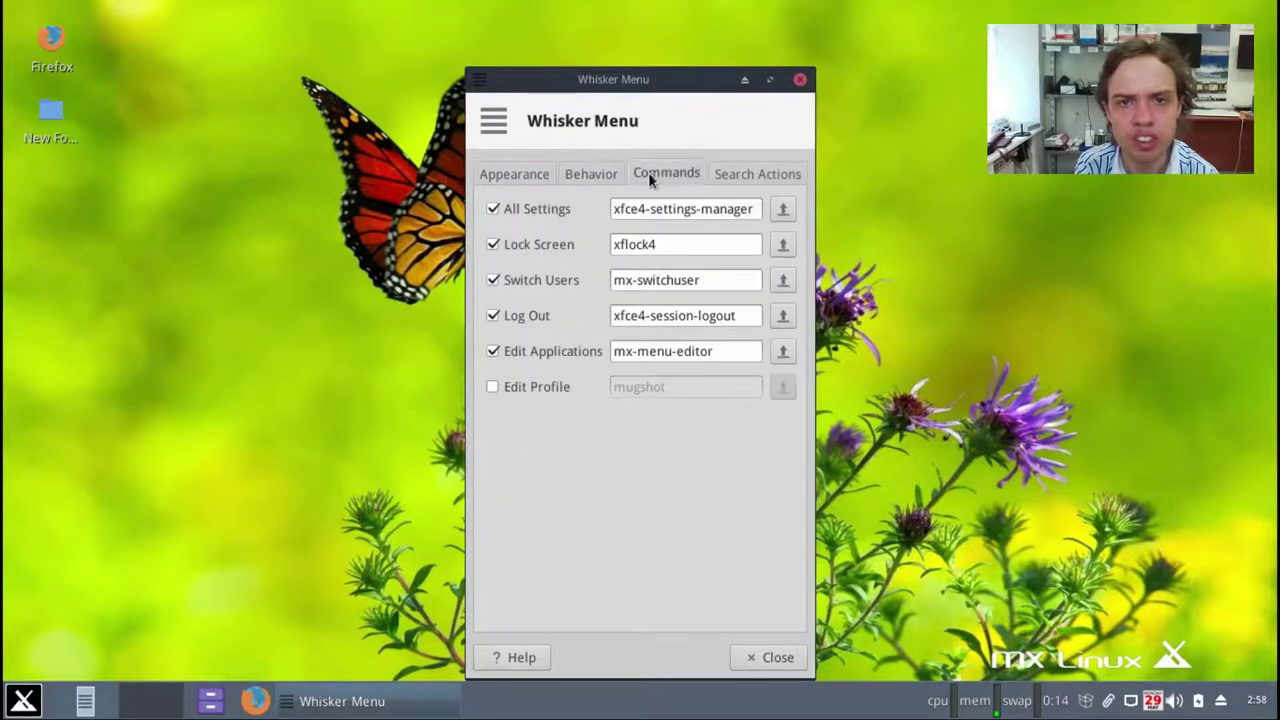
left_click(729, 172)
left_click(800, 79)
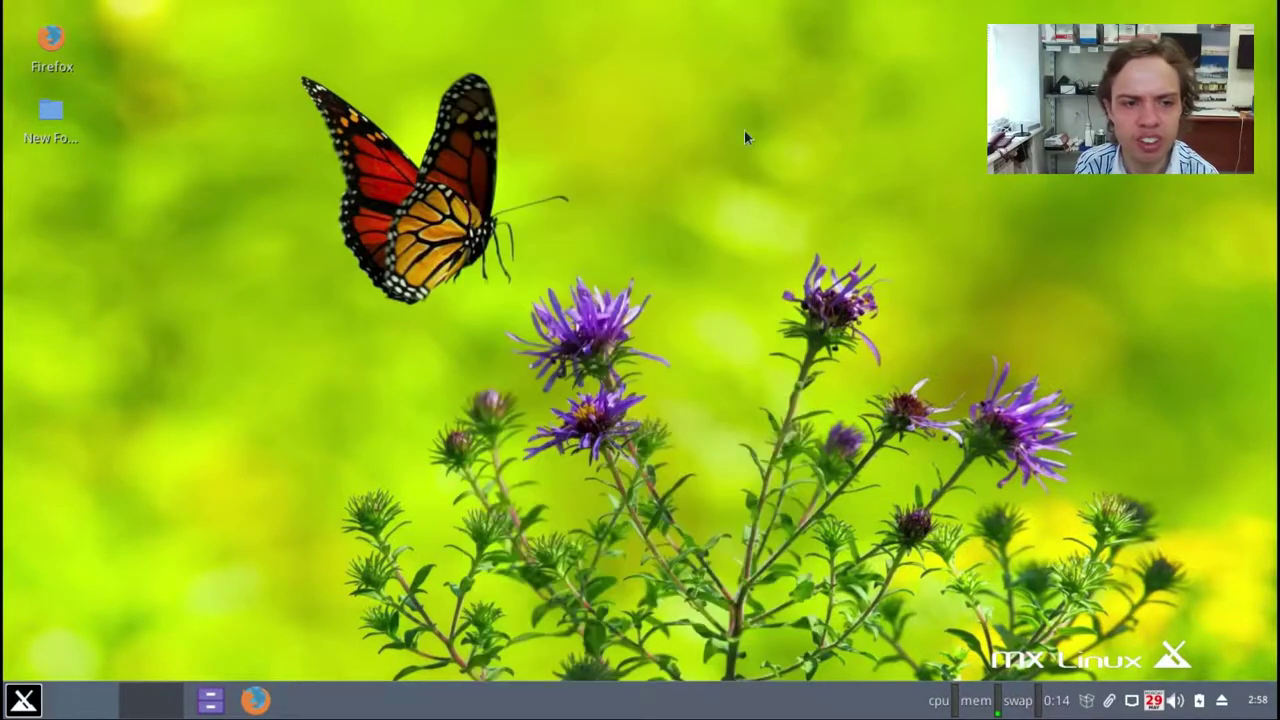
Step: Show all applications in the Whisker Menu and enlarge the menu to nearly the full screen height
left_click(24, 700)
left_click(369, 304)
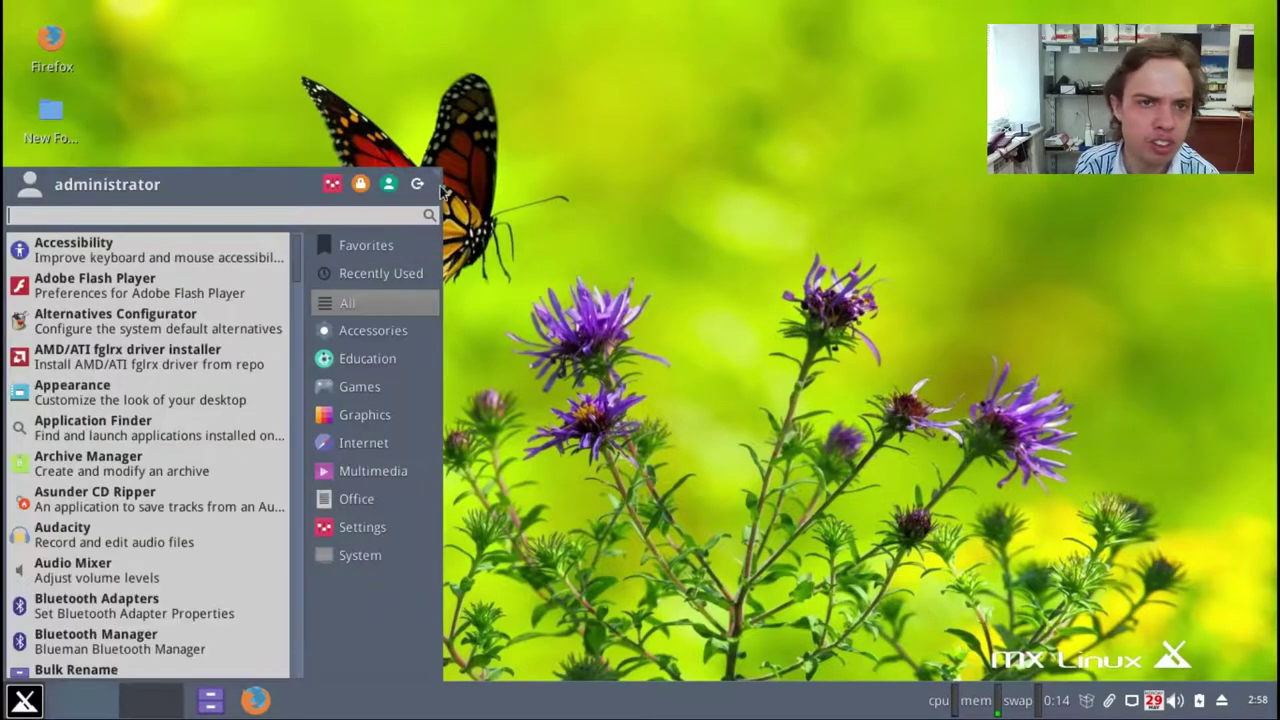
left_click_drag(432, 181, 575, 10)
Step: Remove MX User Manual from the menu's favorites
left_click(512, 69)
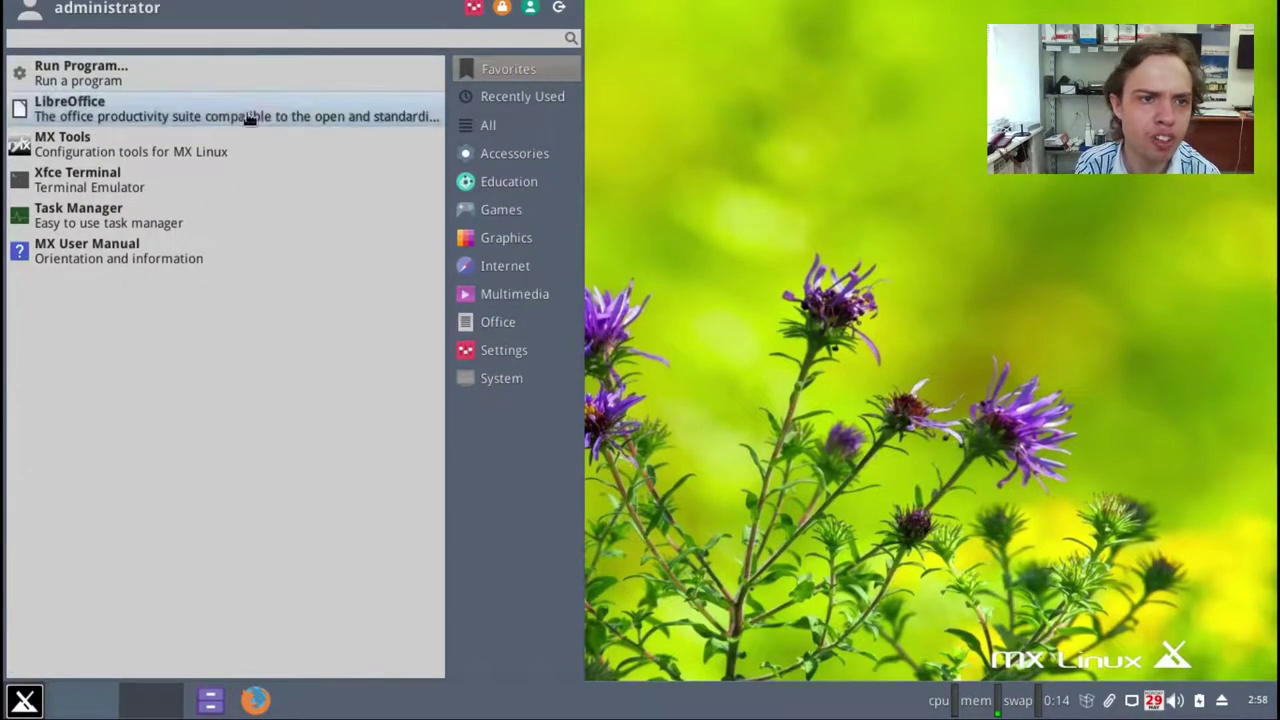
right_click(107, 255)
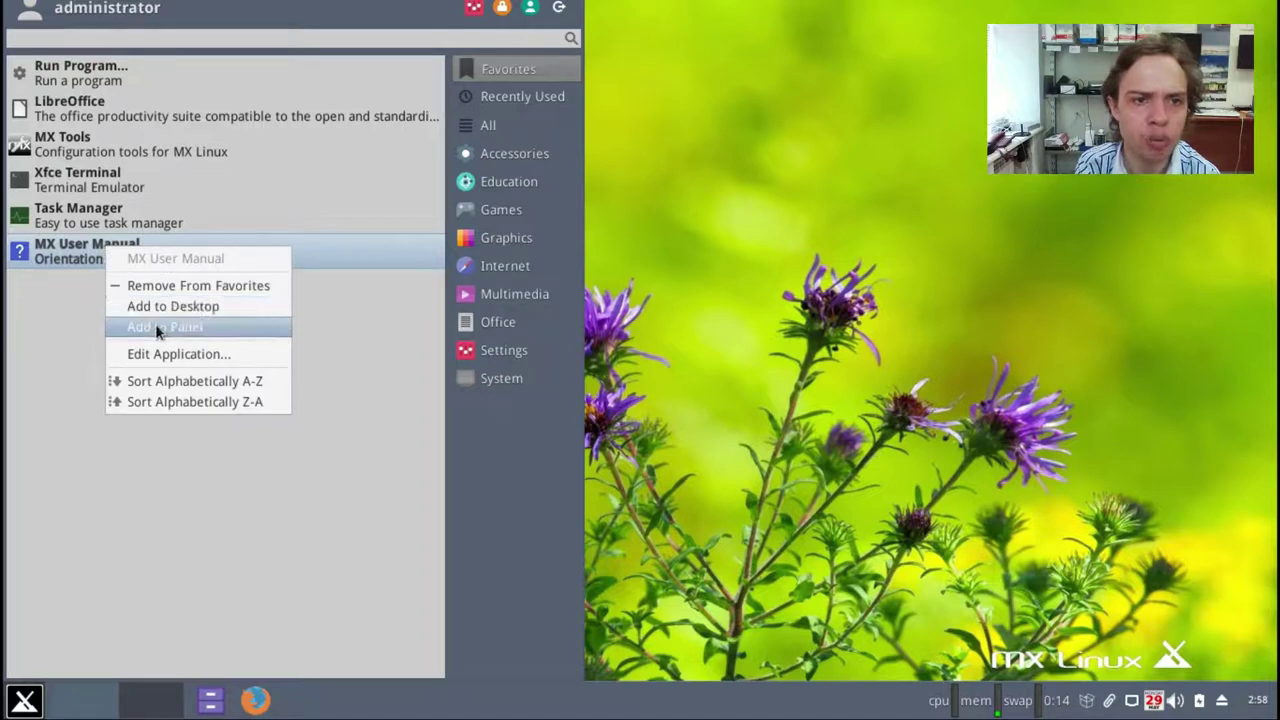
left_click(158, 287)
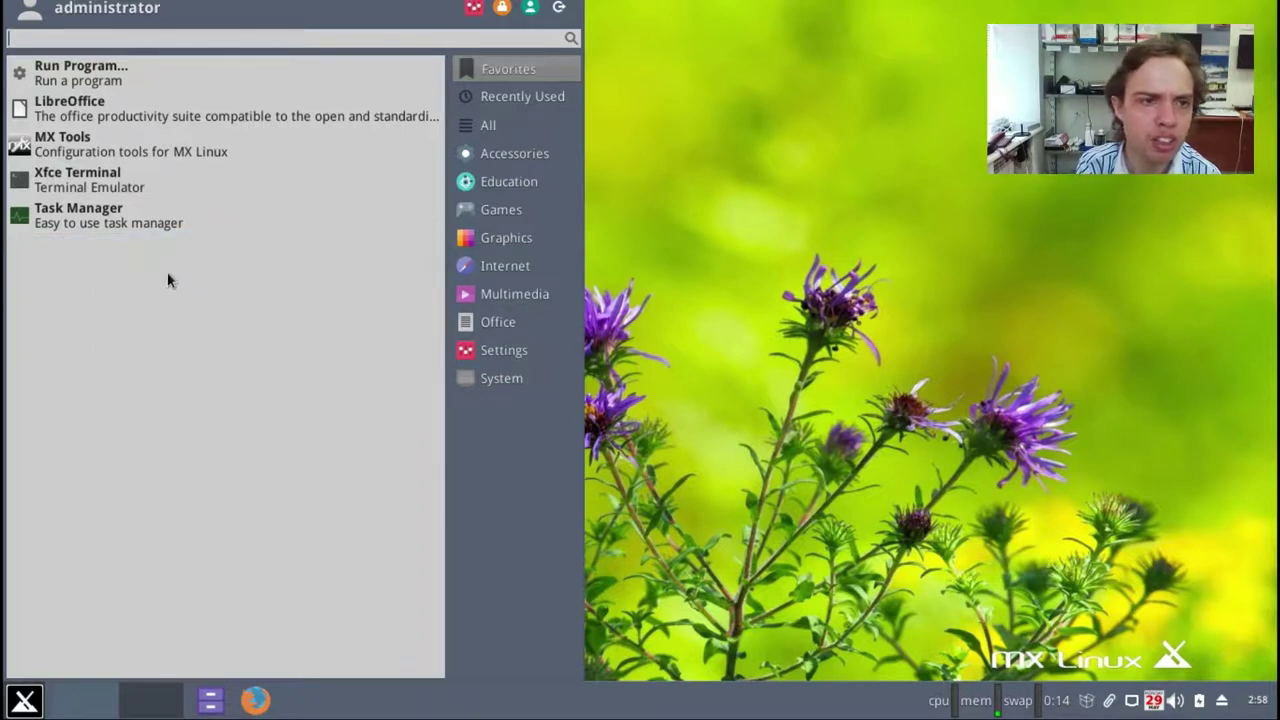
Step: Browse the applications in the menu categories from Recently Used and All through Accessories and Games to Internet
left_click(483, 108)
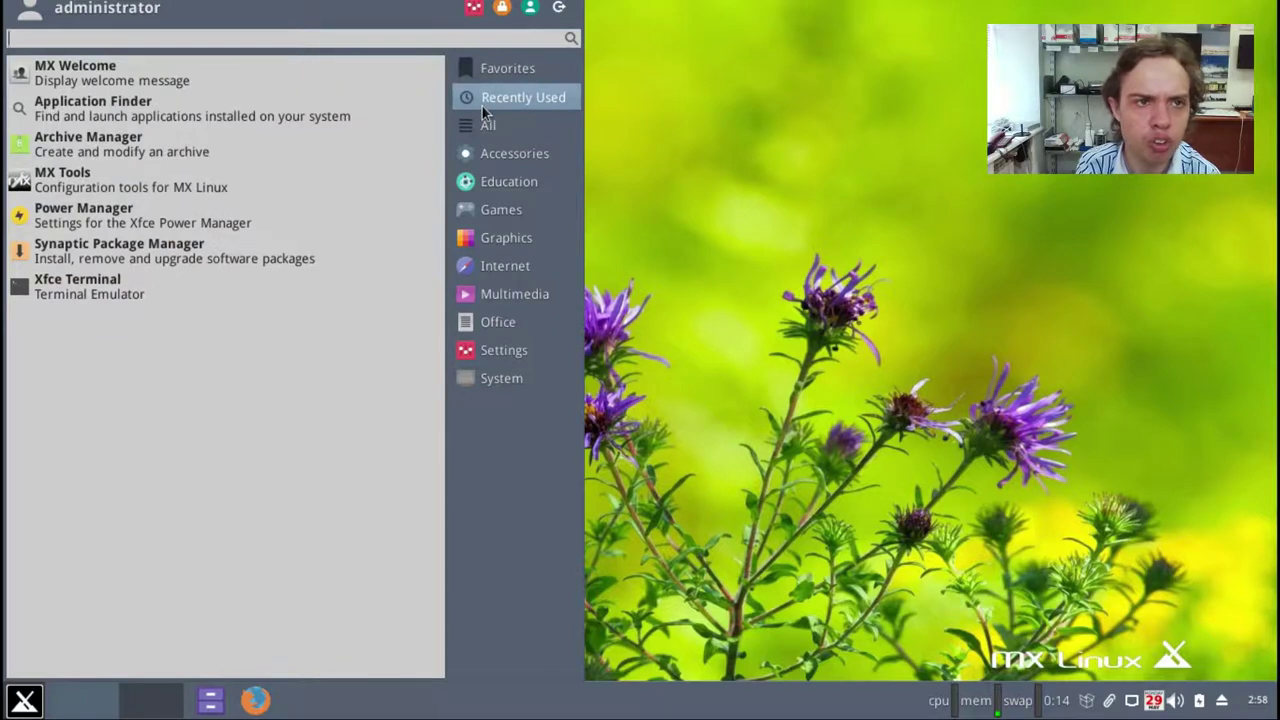
left_click(484, 128)
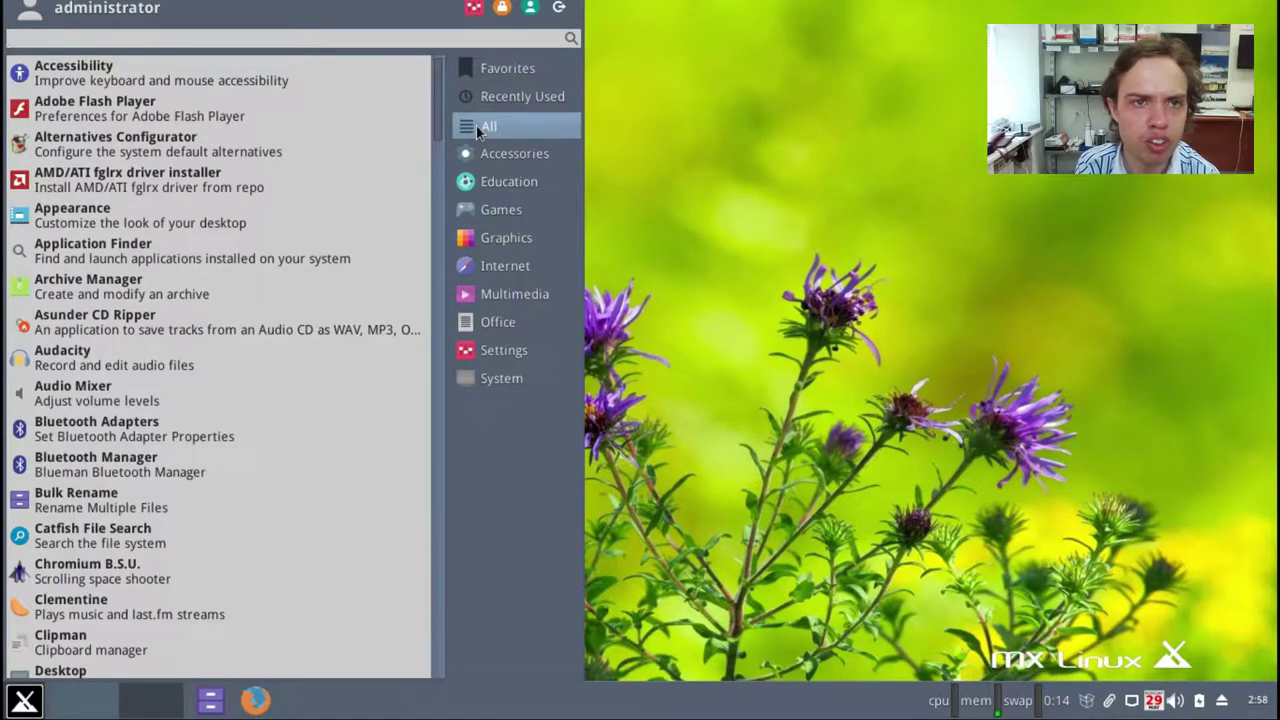
left_click_drag(437, 110, 443, 690)
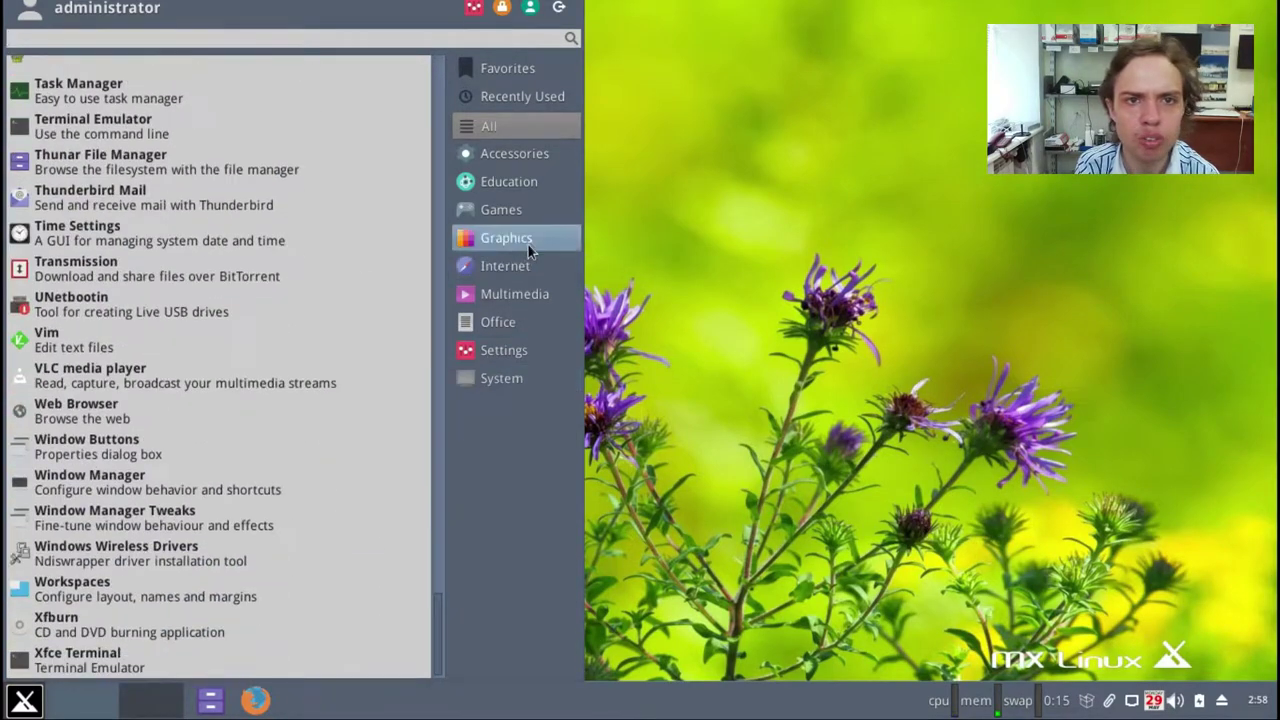
mouse_move(502, 158)
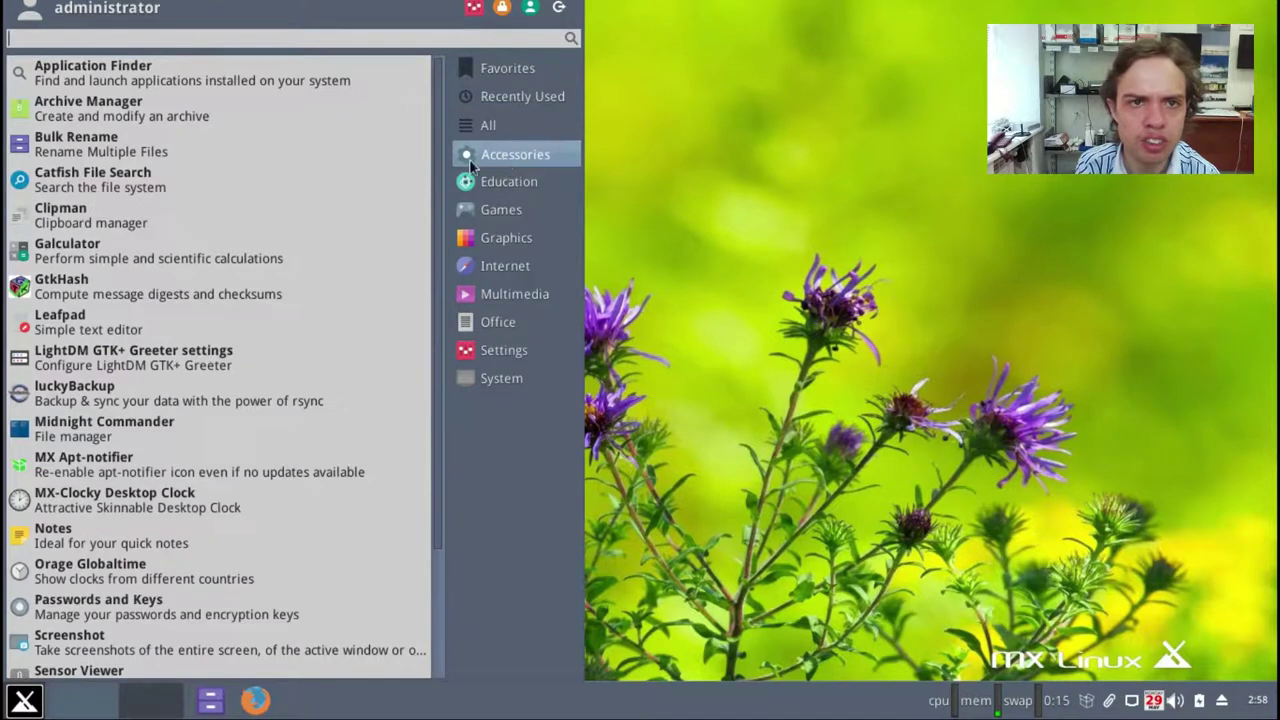
left_click_drag(438, 161, 442, 300)
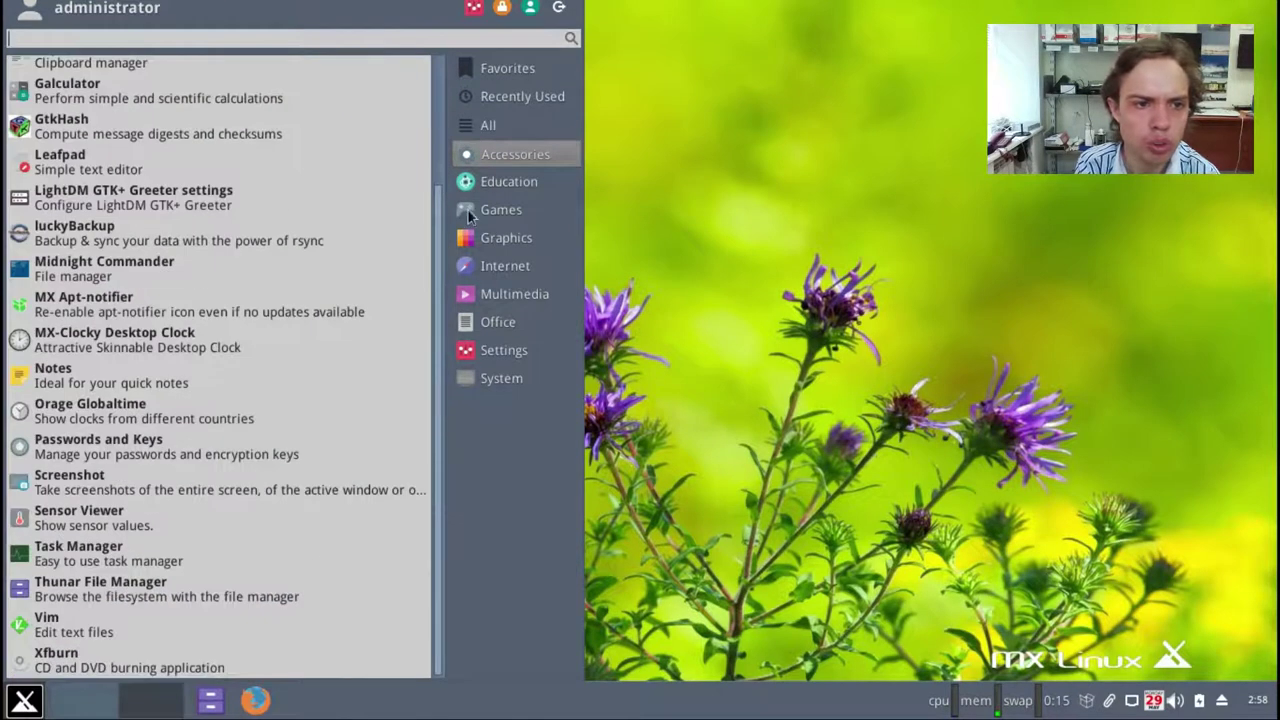
left_click_drag(437, 215, 434, 92)
mouse_move(515, 195)
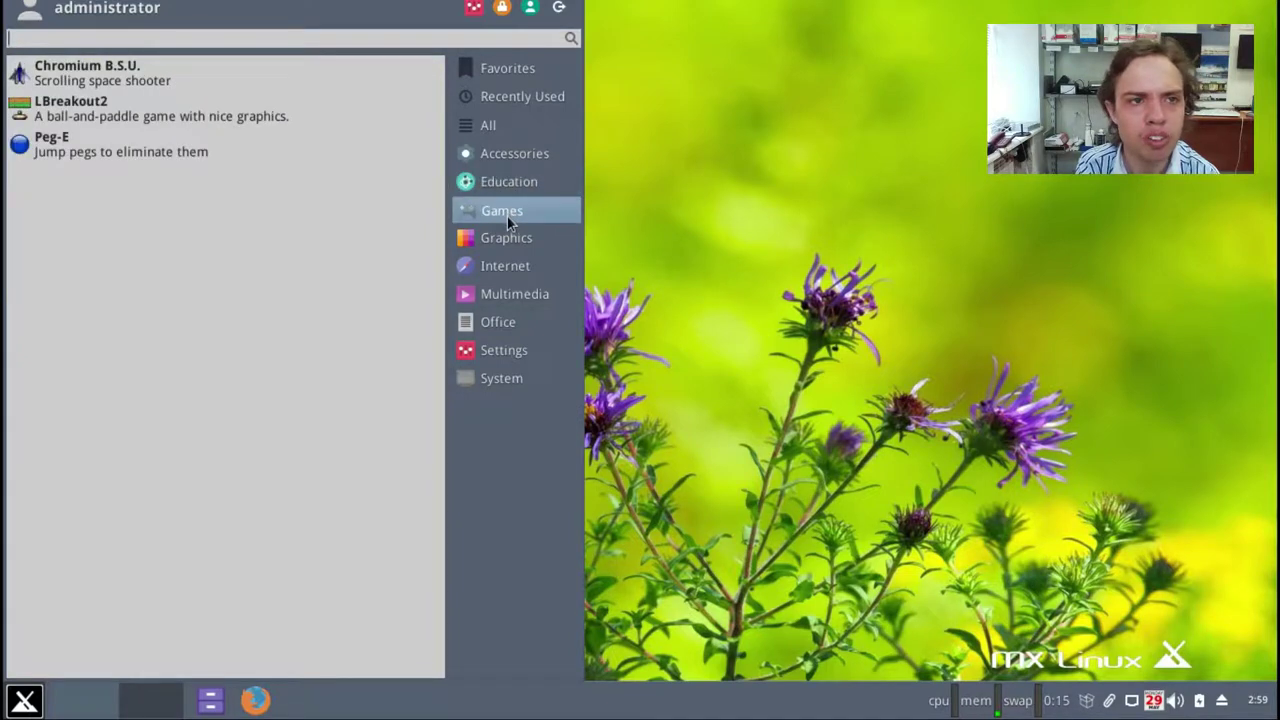
mouse_move(508, 246)
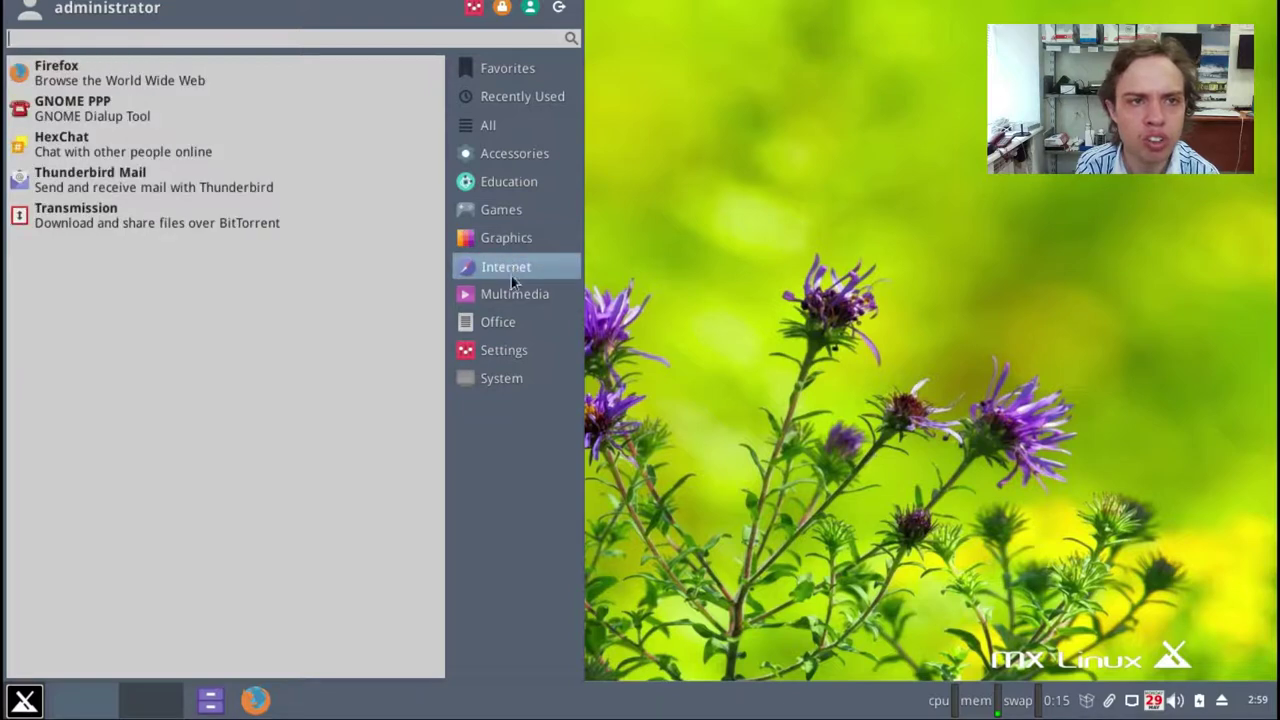
Step: Try to add SMTube from the Multimedia category to the panel
mouse_move(511, 289)
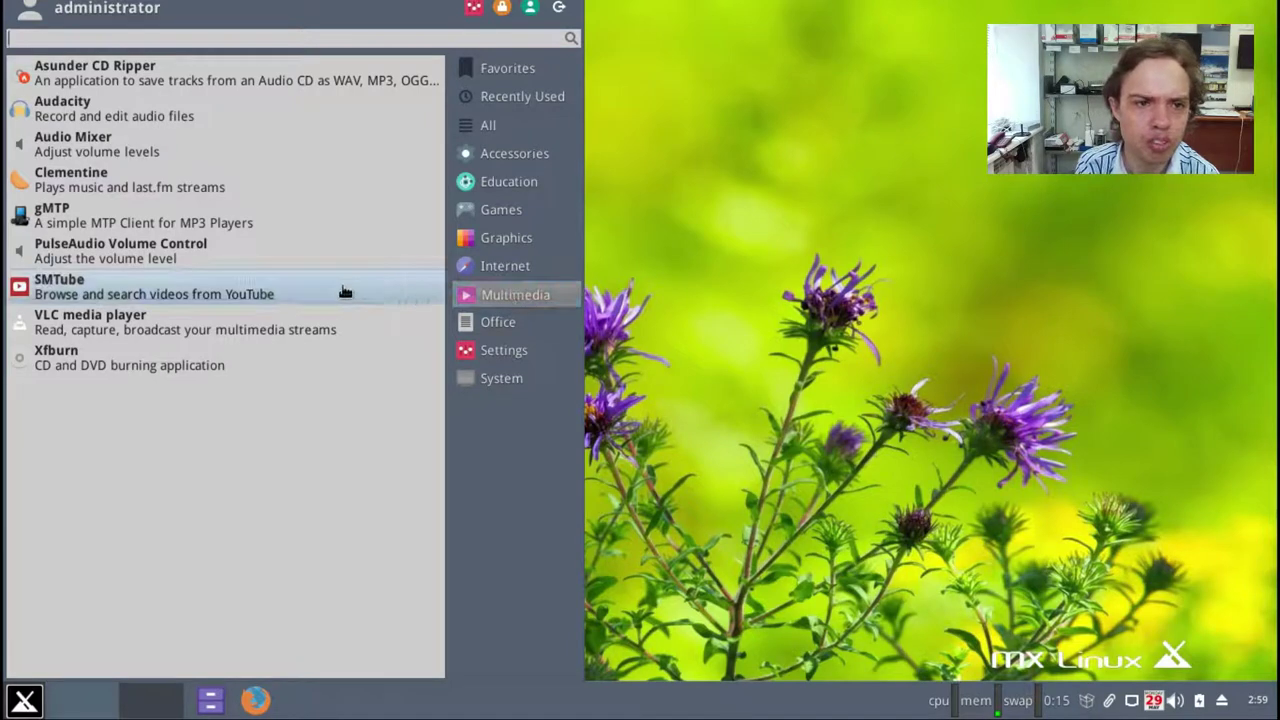
right_click(220, 293)
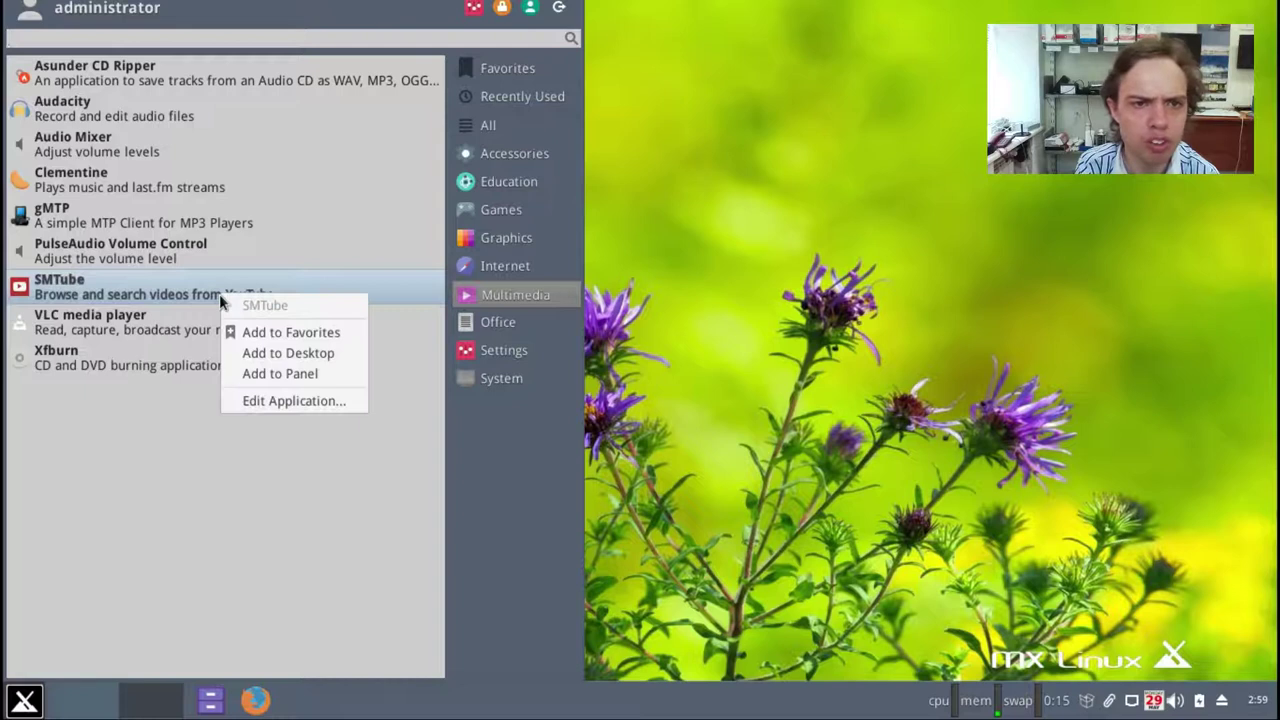
left_click(277, 372)
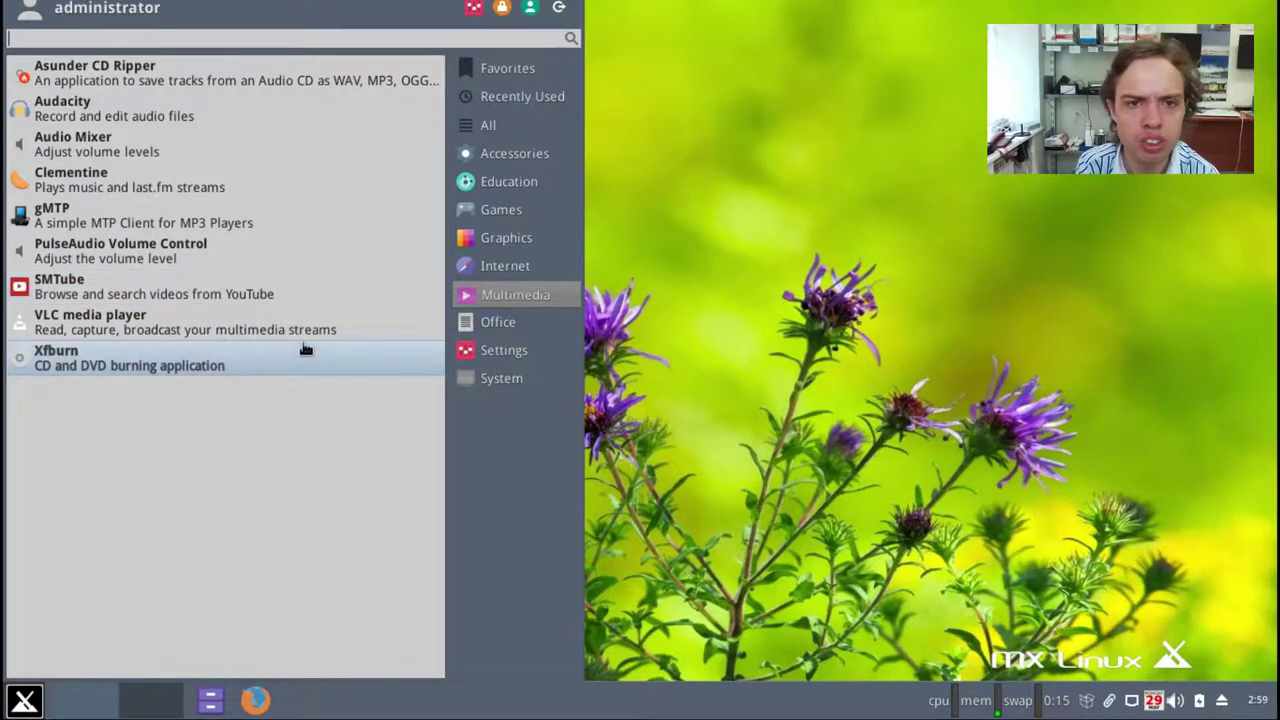
Step: Add LibreOffice Writer from the Office category of the Whisker Menu to the panel
left_click(476, 323)
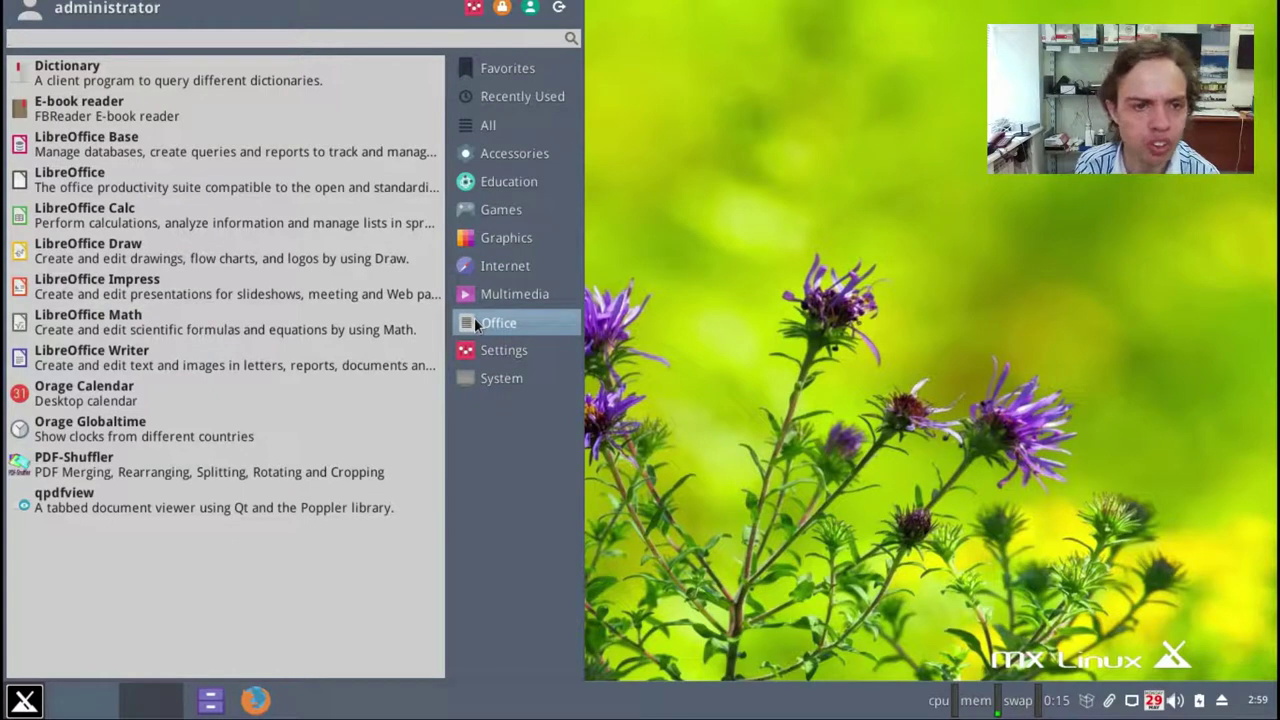
right_click(165, 357)
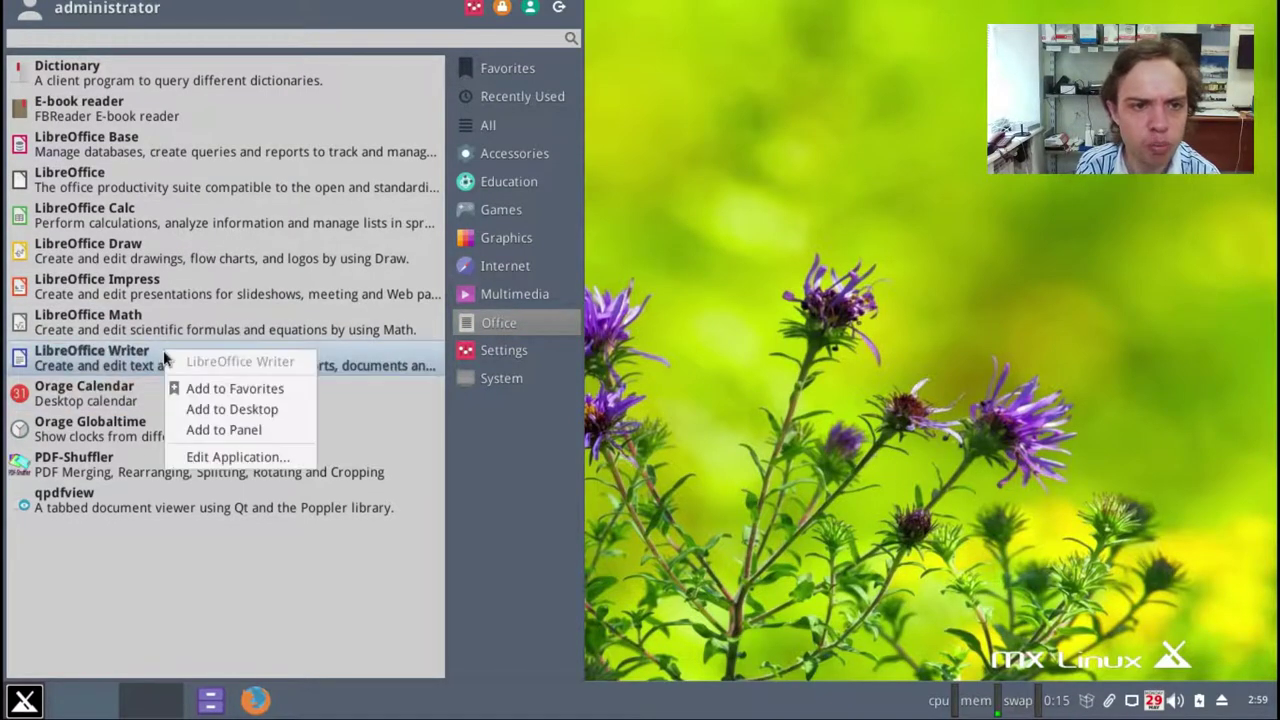
left_click(210, 430)
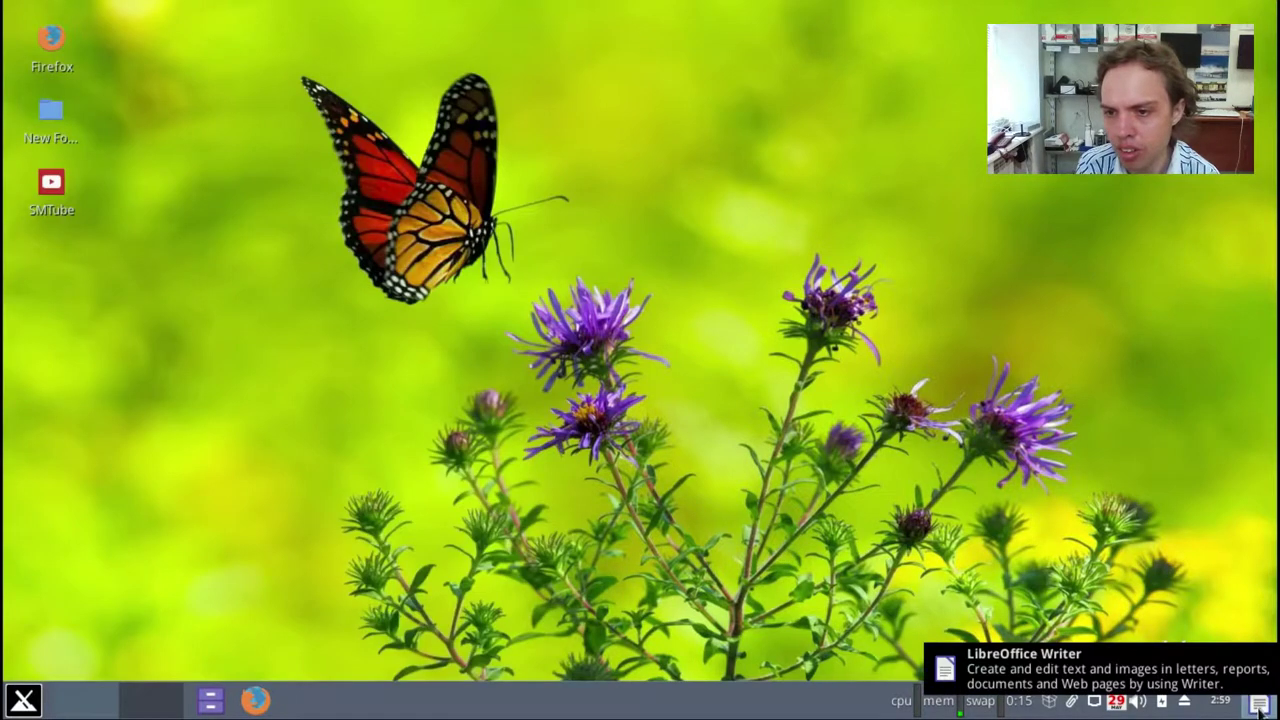
Step: Move the LibreOffice Writer launcher along the panel to directly after the Firefox launcher
right_click(1259, 706)
mouse_move(1255, 702)
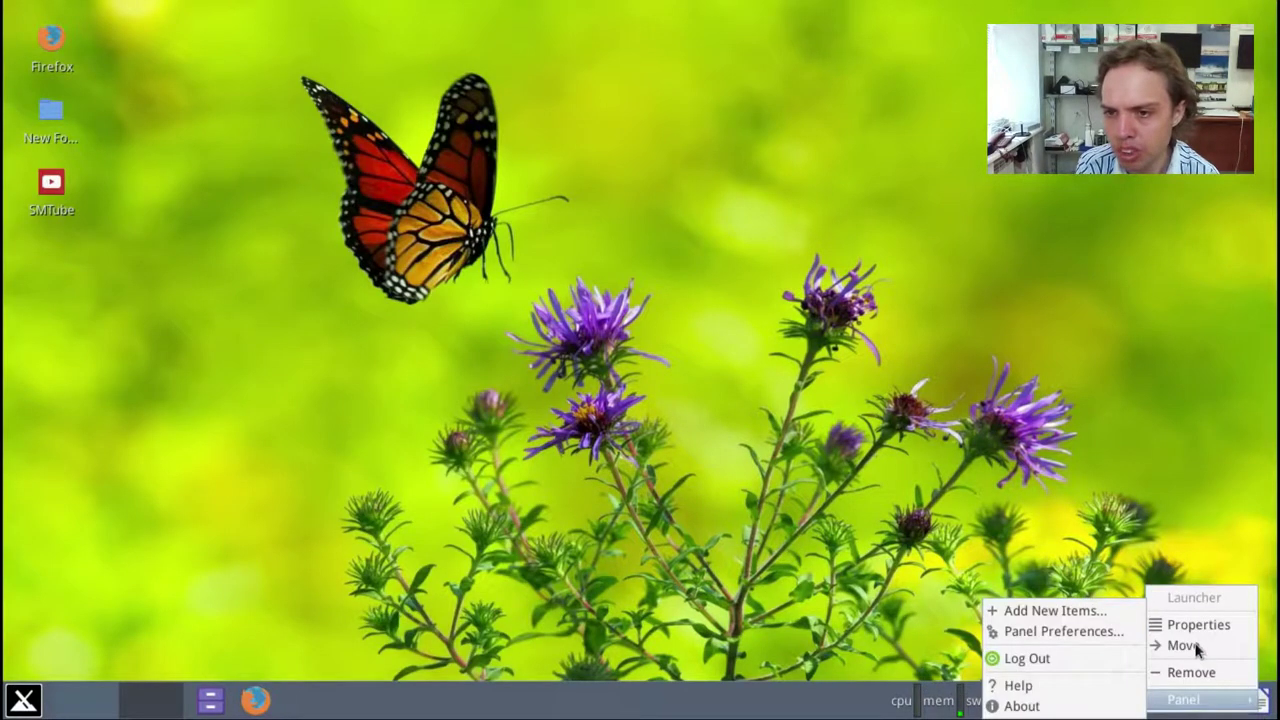
left_click(1170, 650)
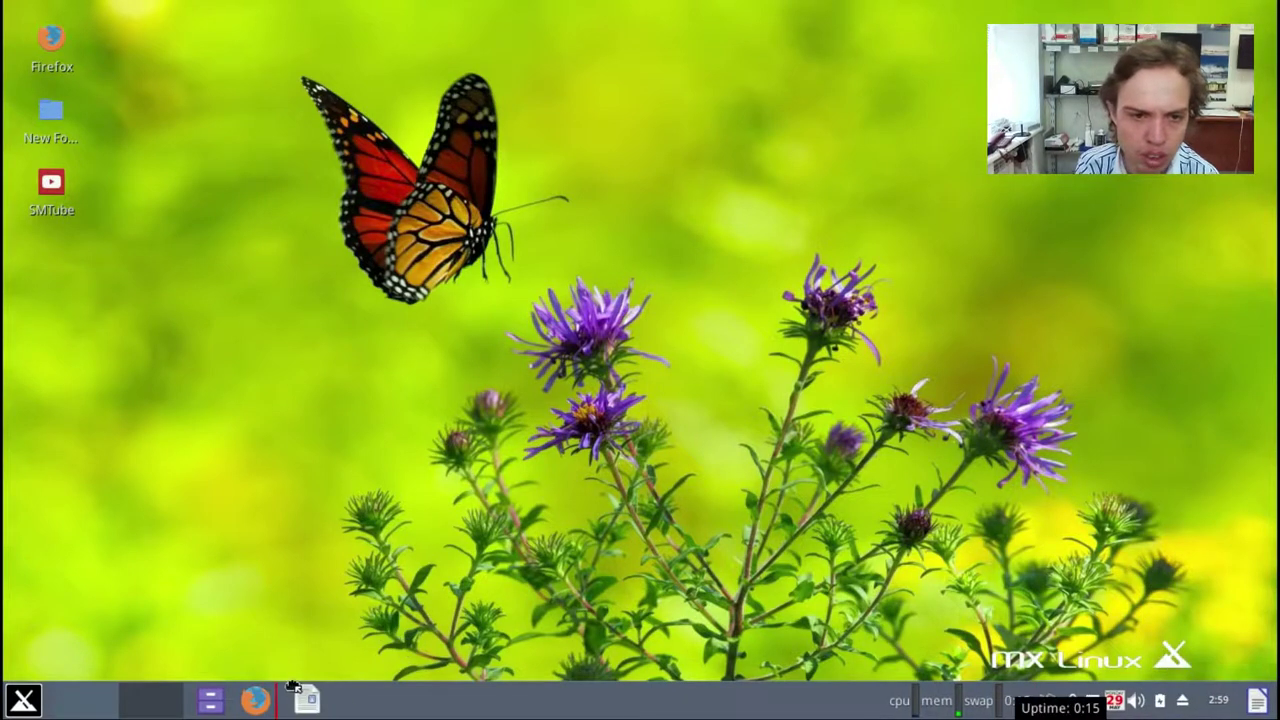
left_click(293, 686)
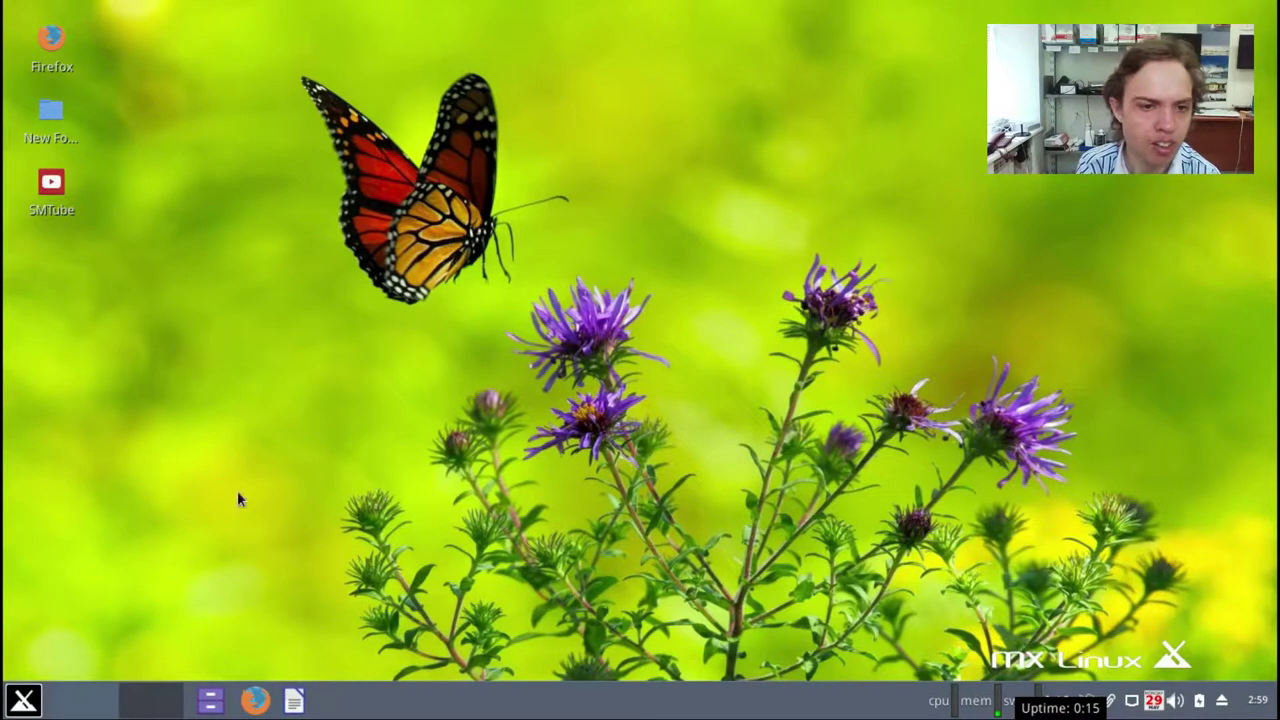
Step: Browse the full lists of applications in the Settings and System categories of the Whisker Menu
left_click(24, 700)
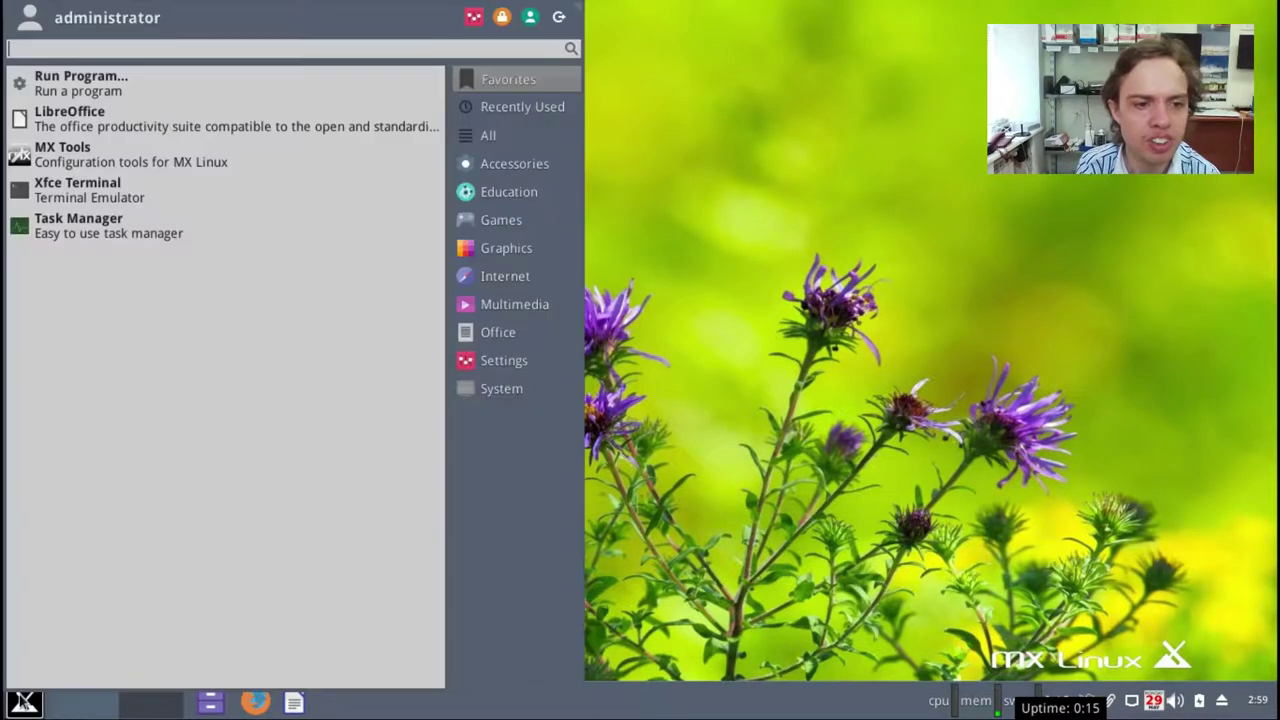
left_click(492, 360)
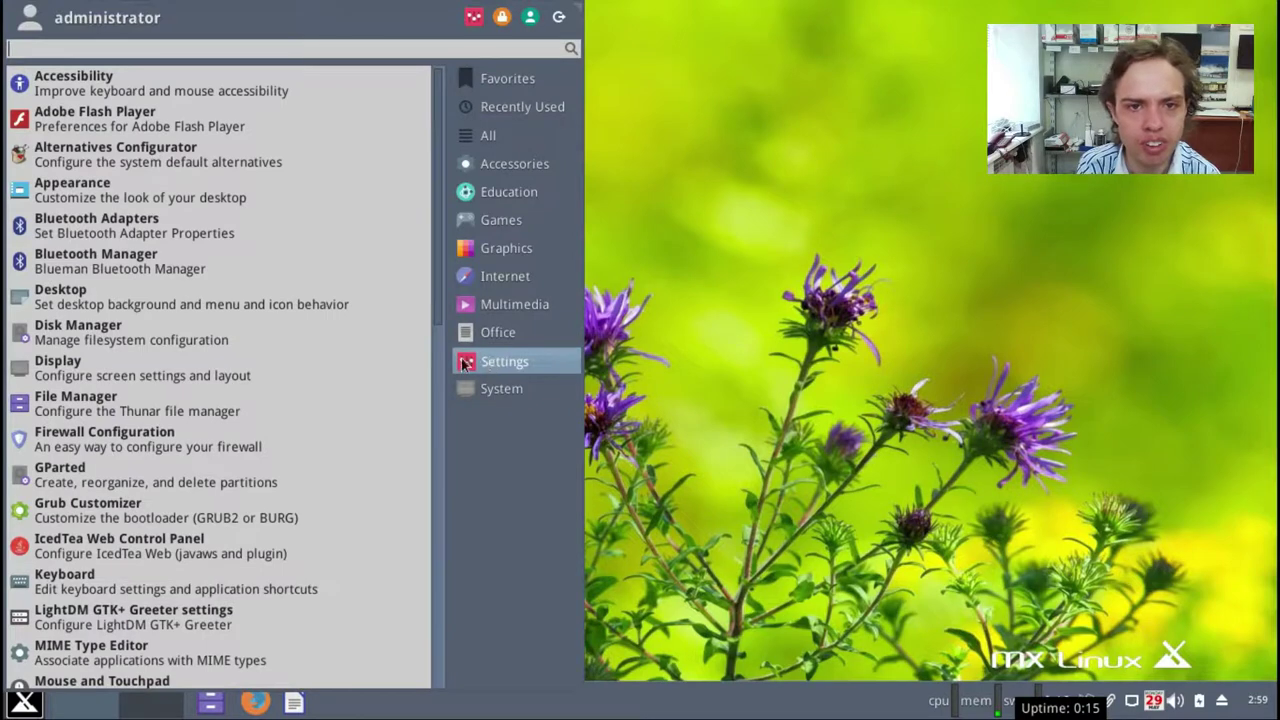
left_click_drag(437, 300, 428, 688)
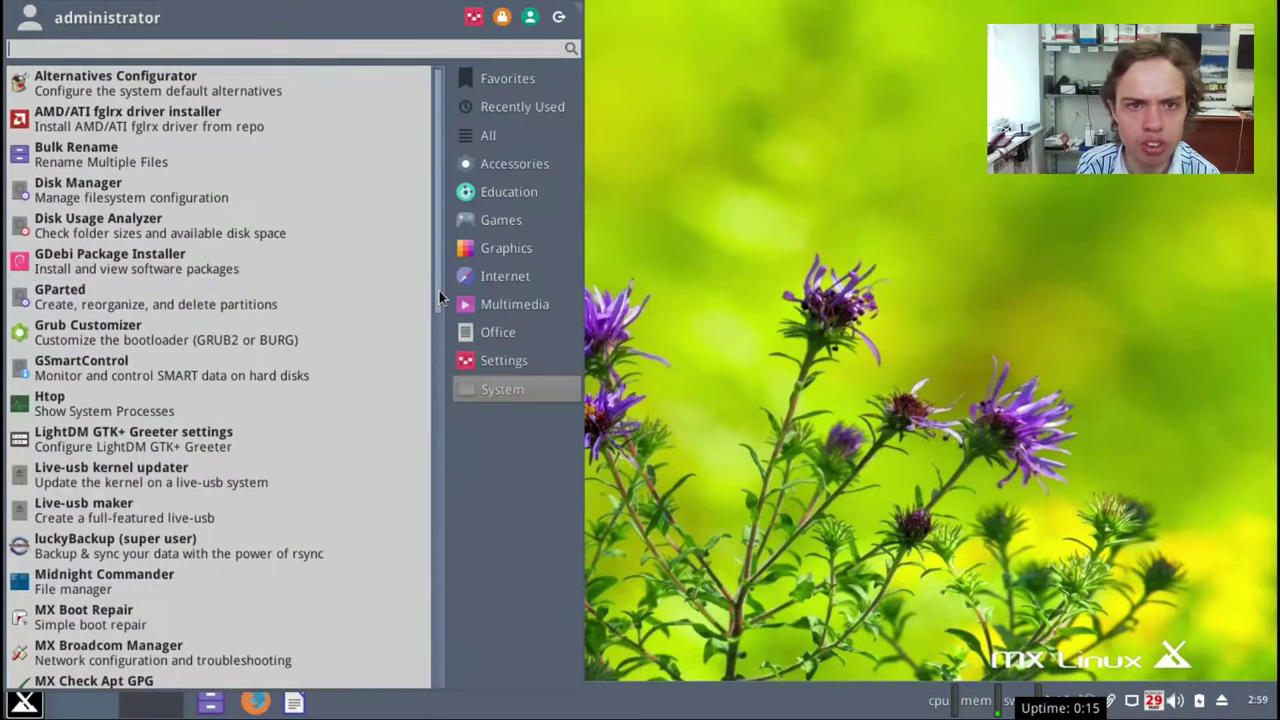
left_click_drag(438, 289, 440, 694)
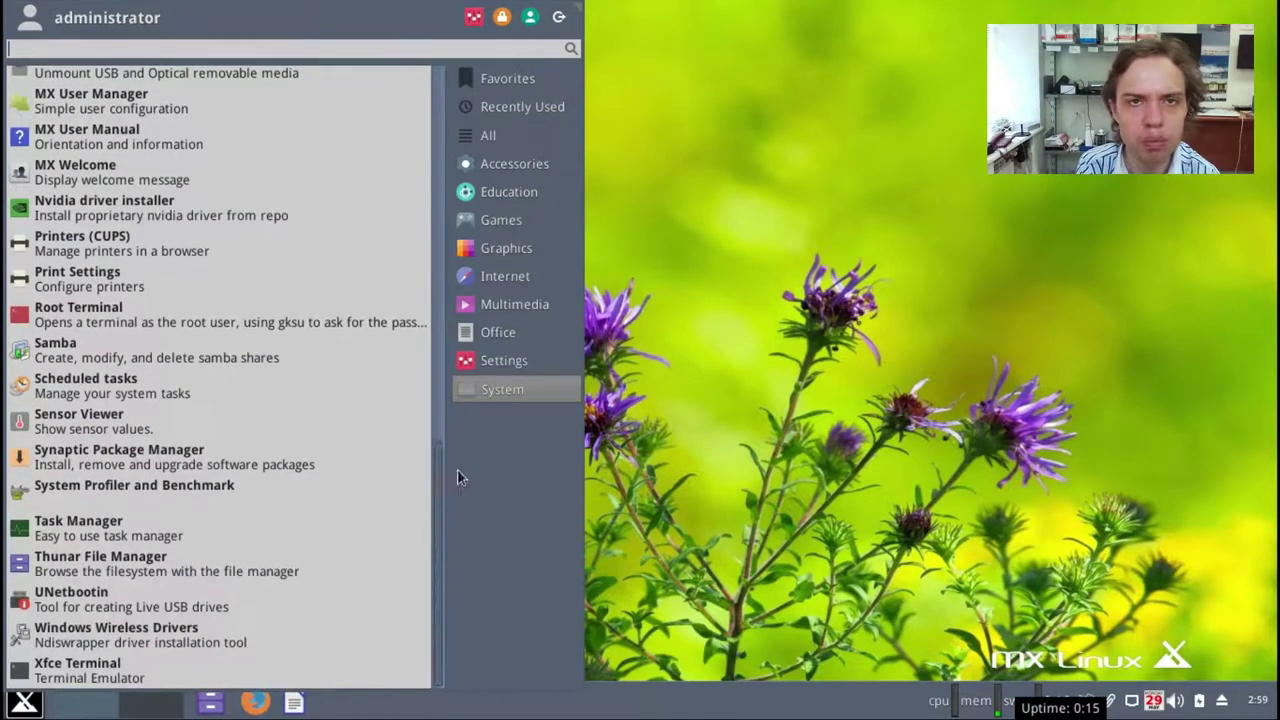
Step: Open the Settings manager maximized and look through the Style, Icons, Fonts and Settings pages of Appearance
left_click(474, 17)
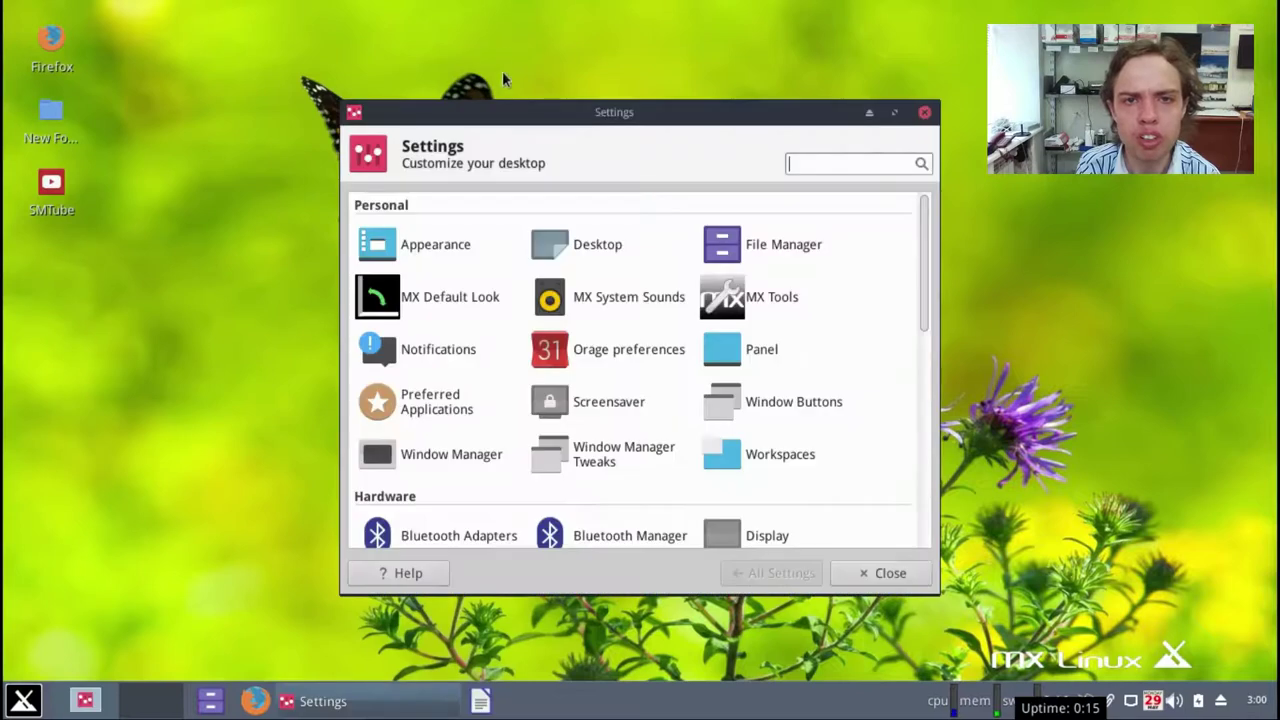
left_click(894, 112)
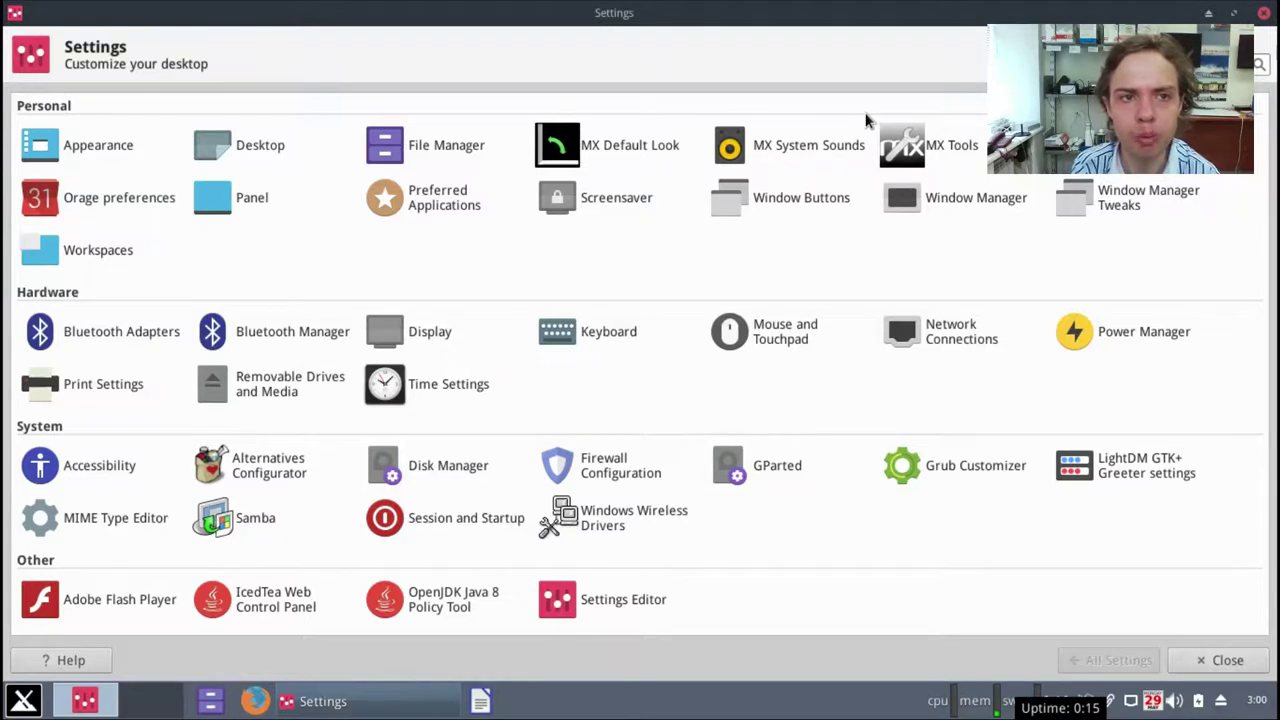
left_click(67, 149)
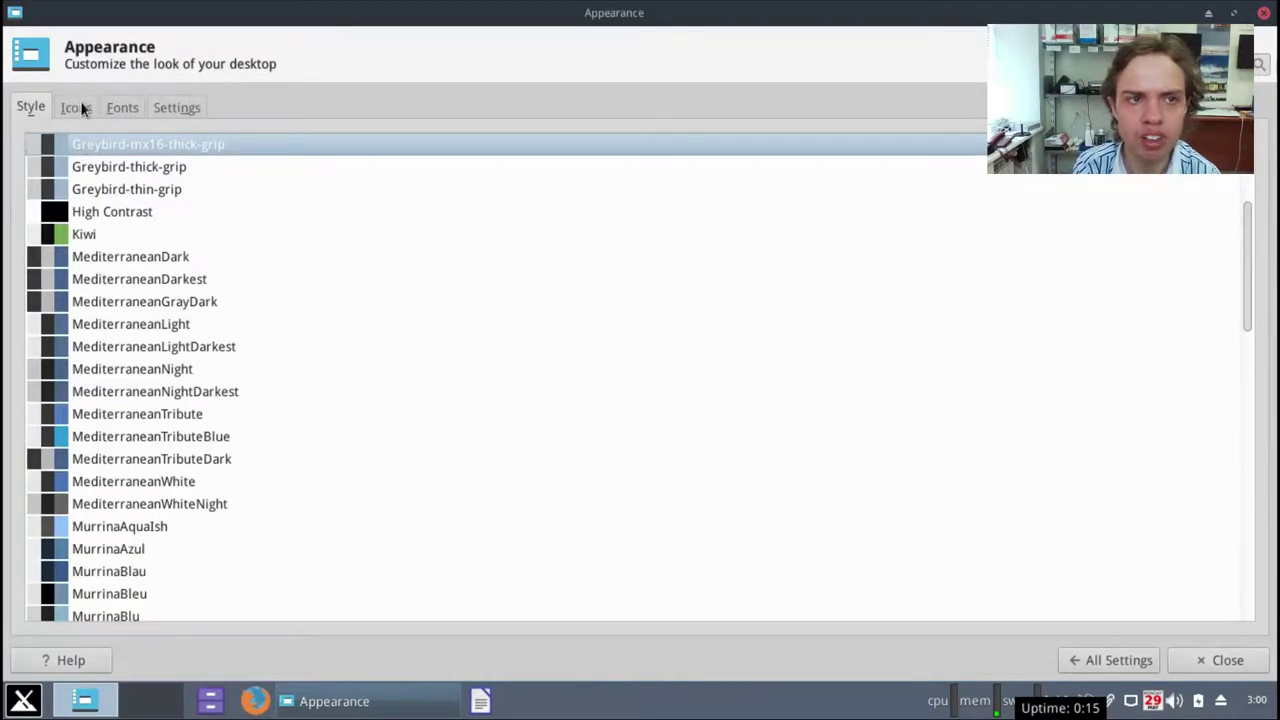
left_click(80, 108)
left_click(122, 107)
left_click(176, 107)
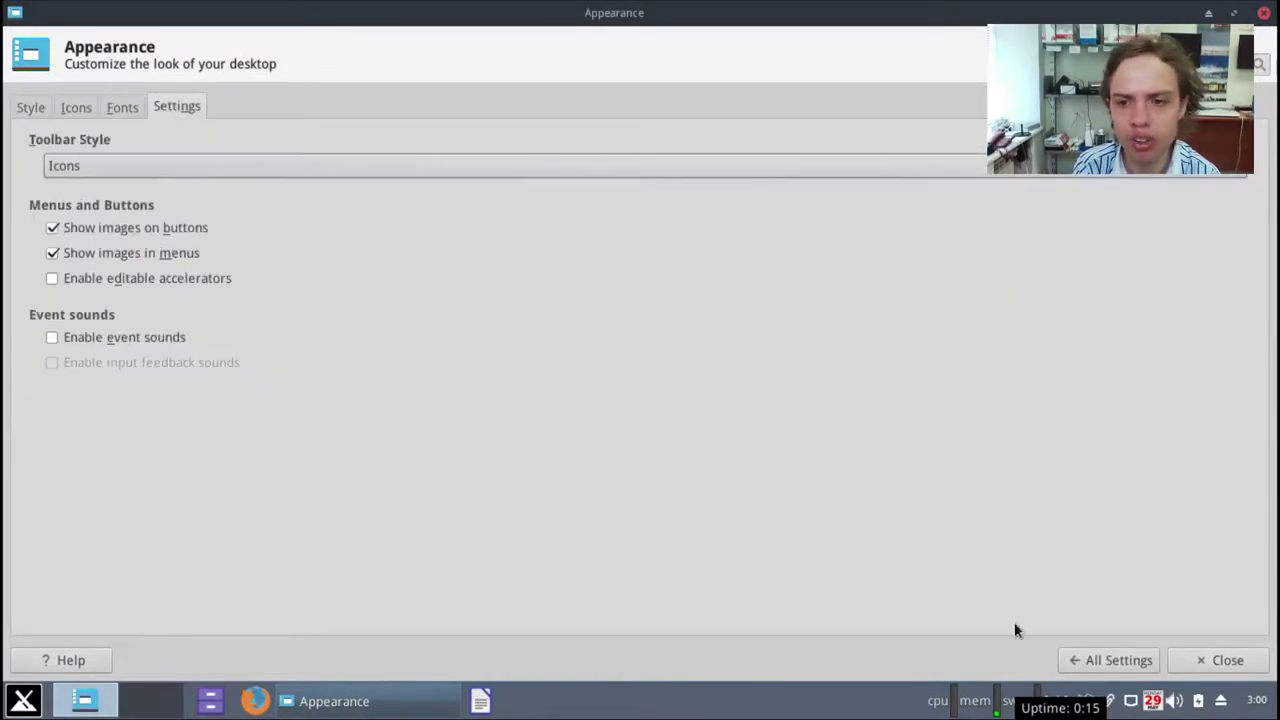
left_click(1097, 661)
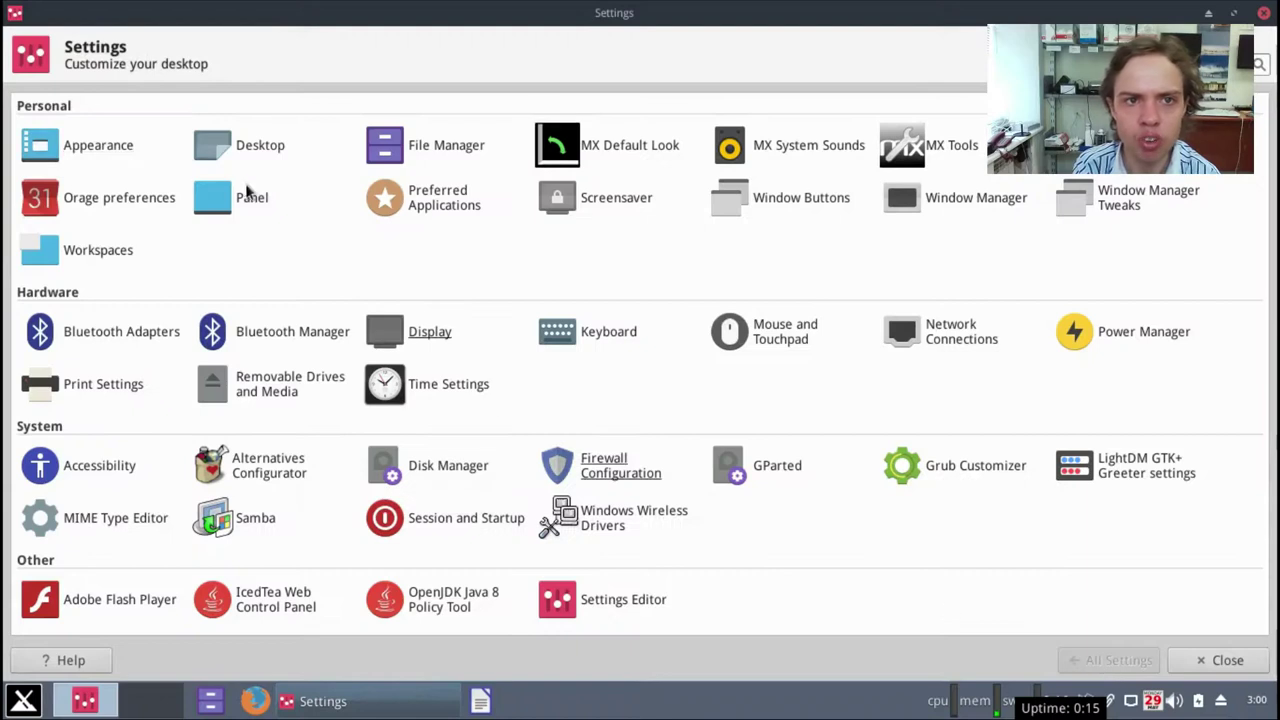
Step: View the Desktop background settings and the File Manager Preferences, returning to the settings overview
left_click(264, 145)
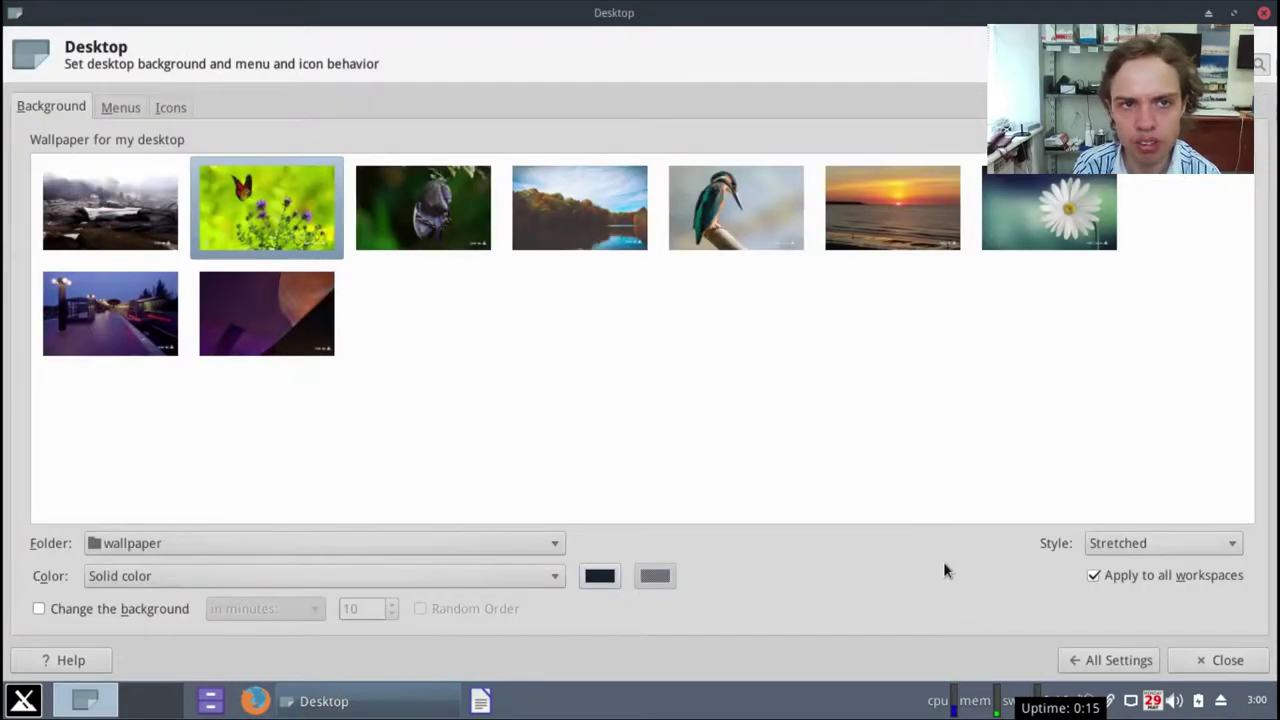
left_click(1114, 662)
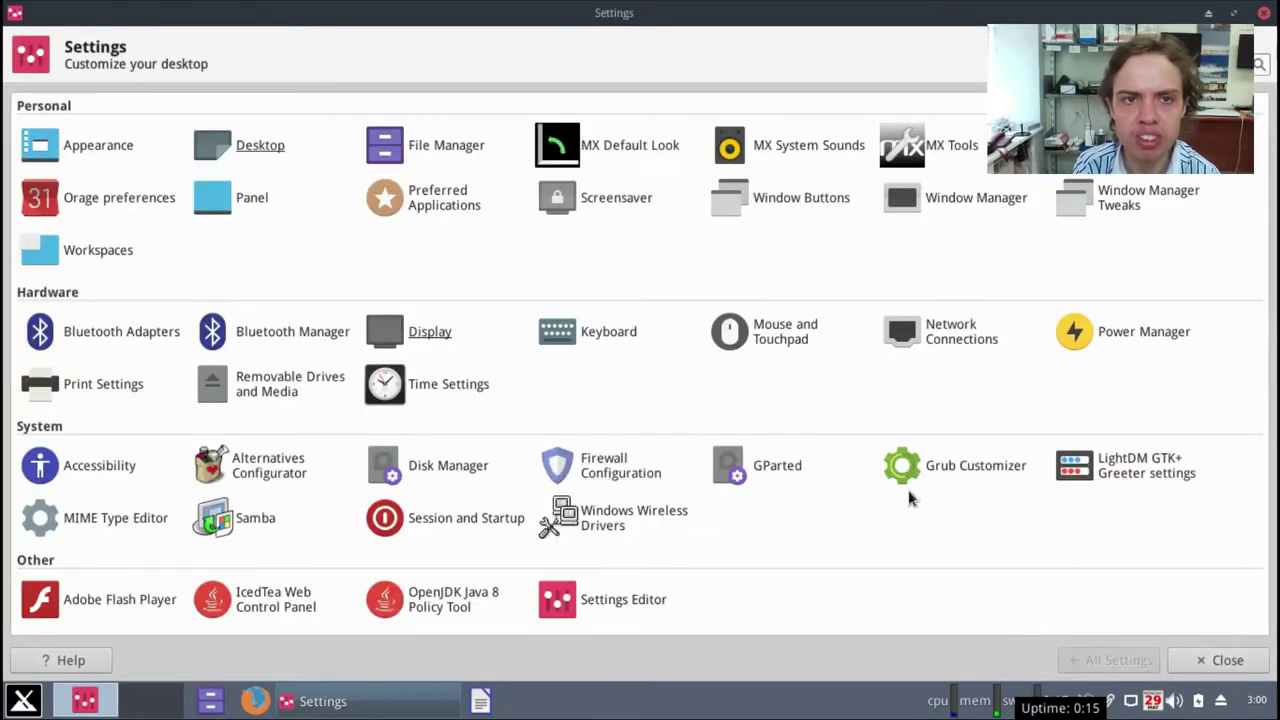
left_click(443, 148)
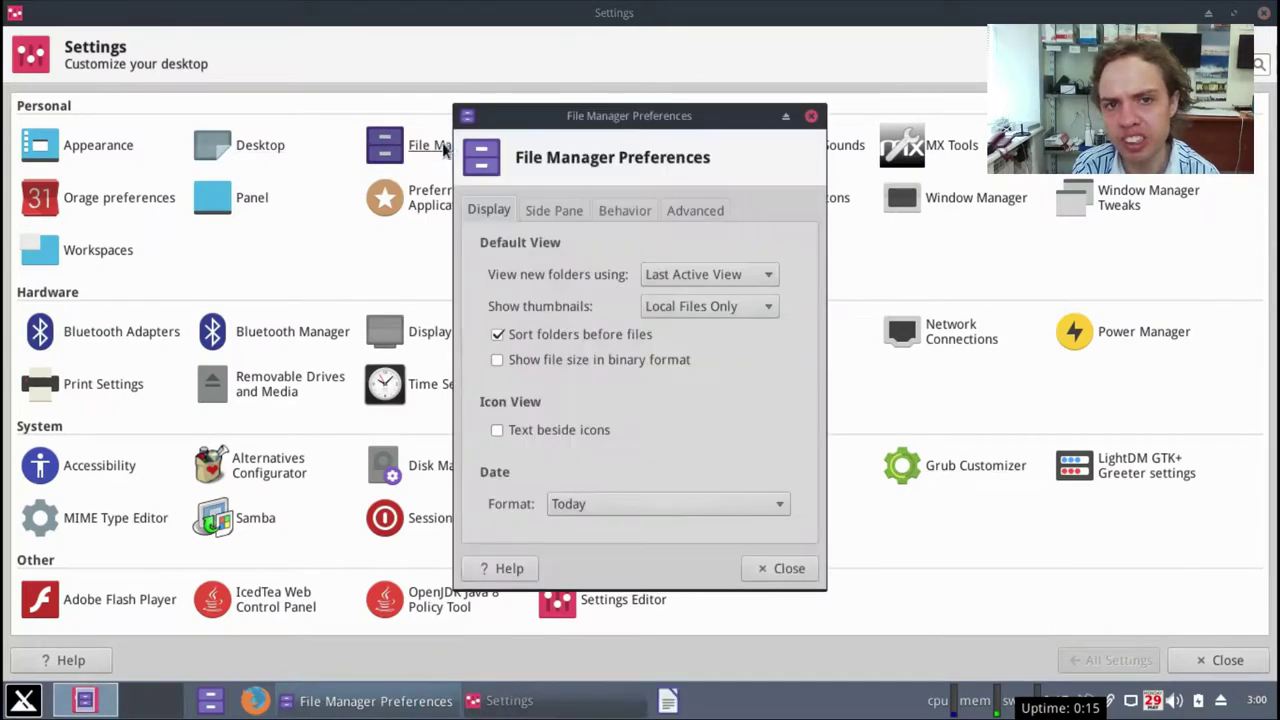
left_click(808, 115)
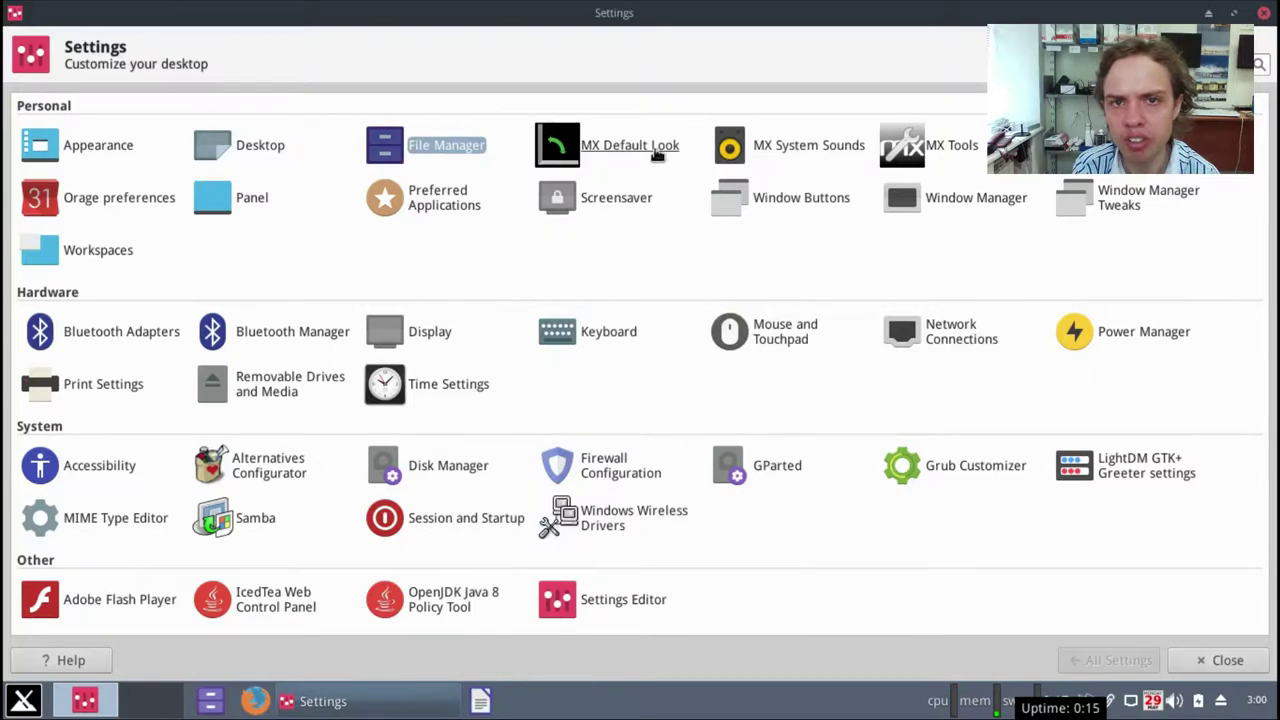
Step: Look at the MX Default Look, MX System Sounds and MX Tools windows, closing each one
left_click(655, 148)
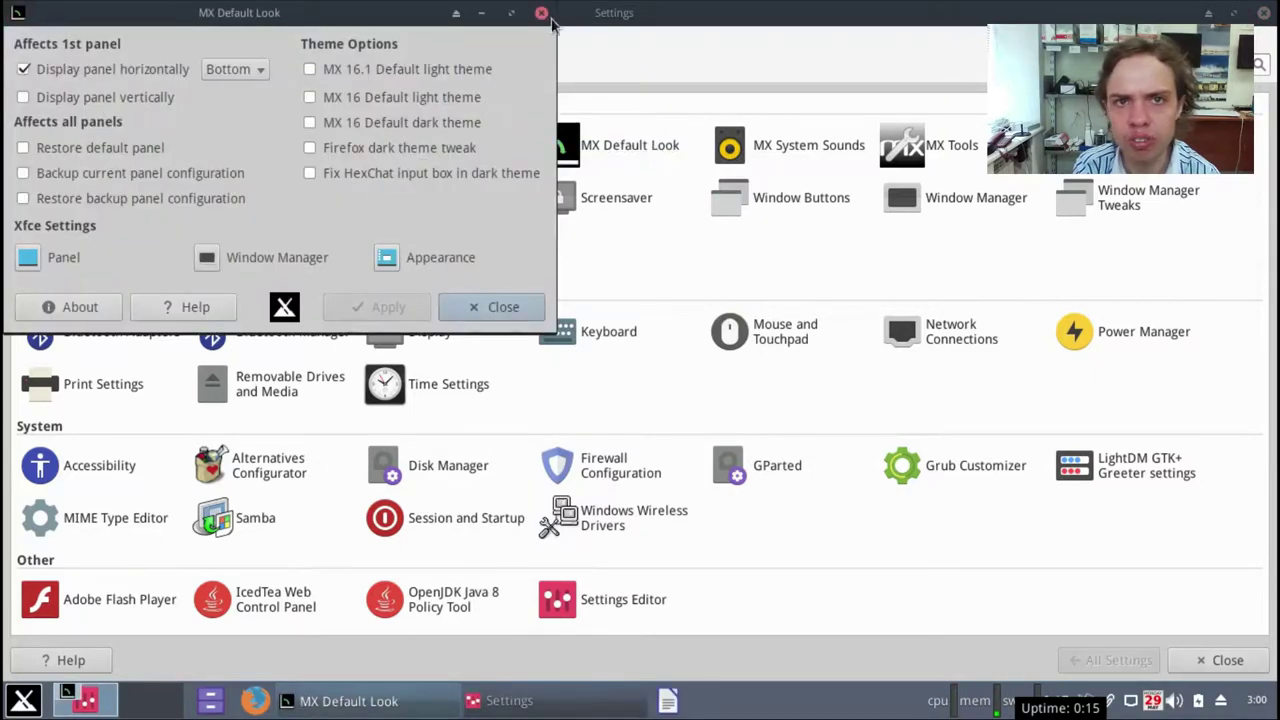
left_click(541, 14)
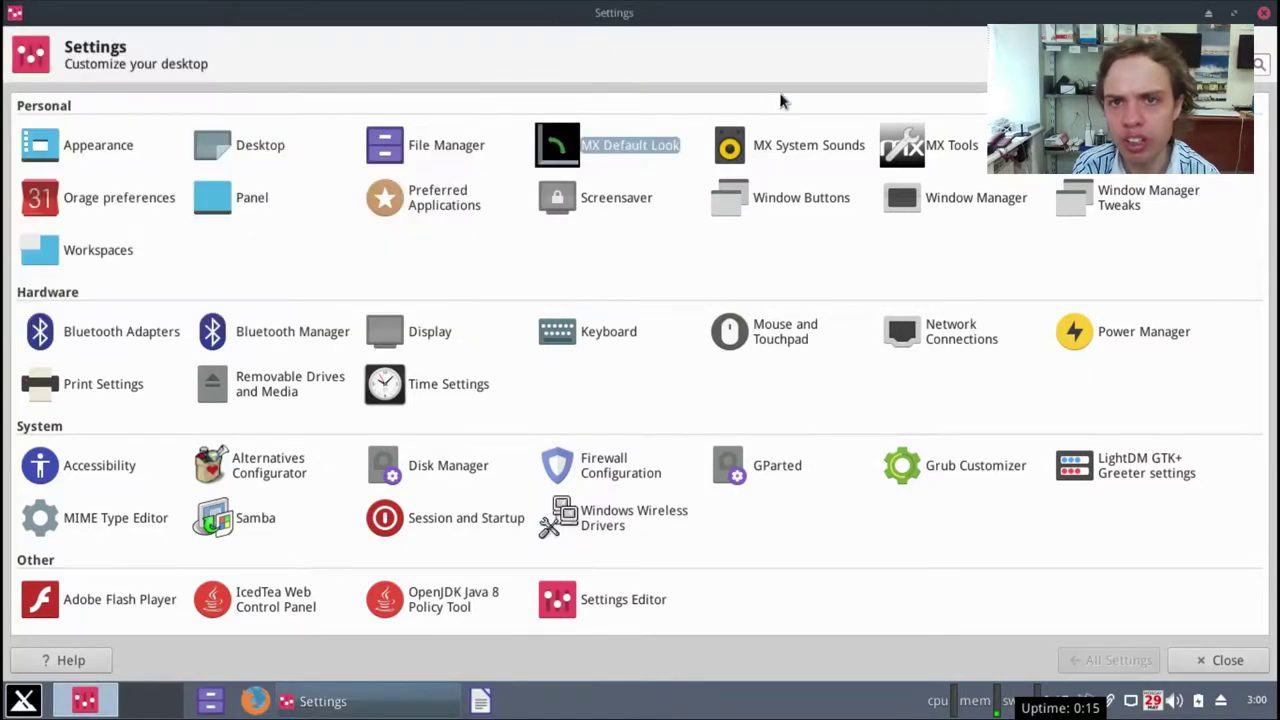
left_click(807, 150)
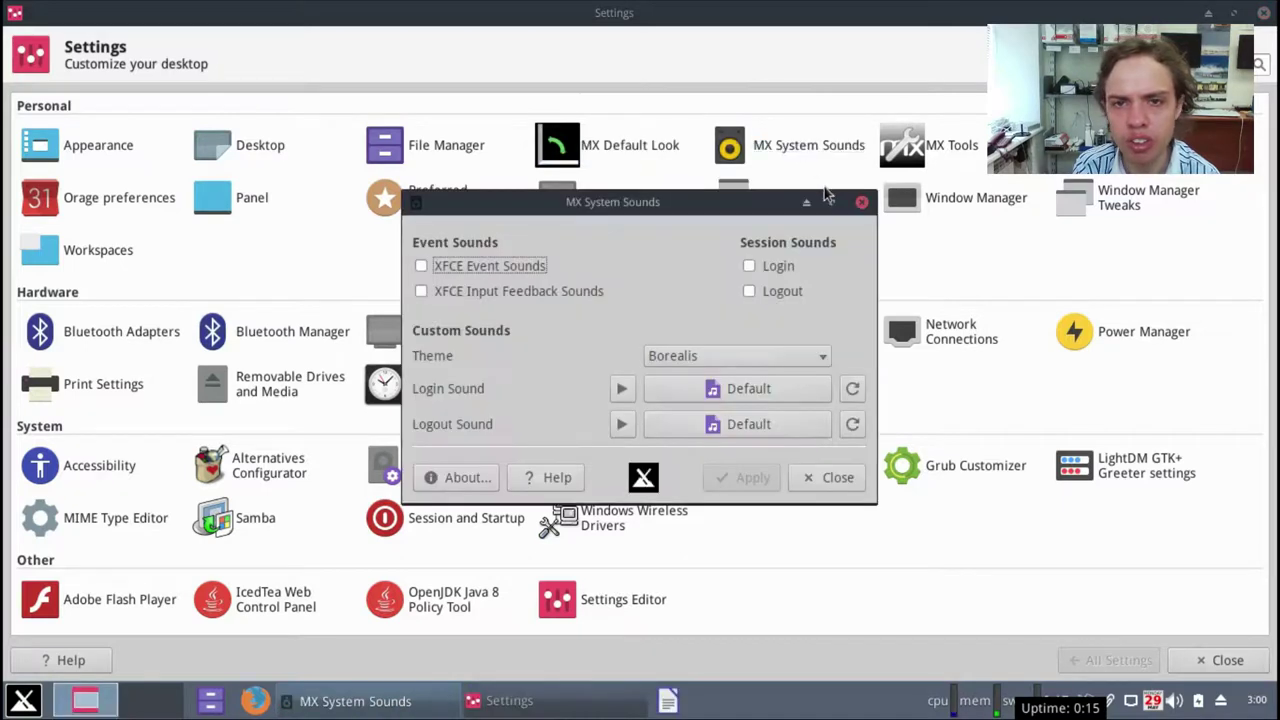
left_click(862, 203)
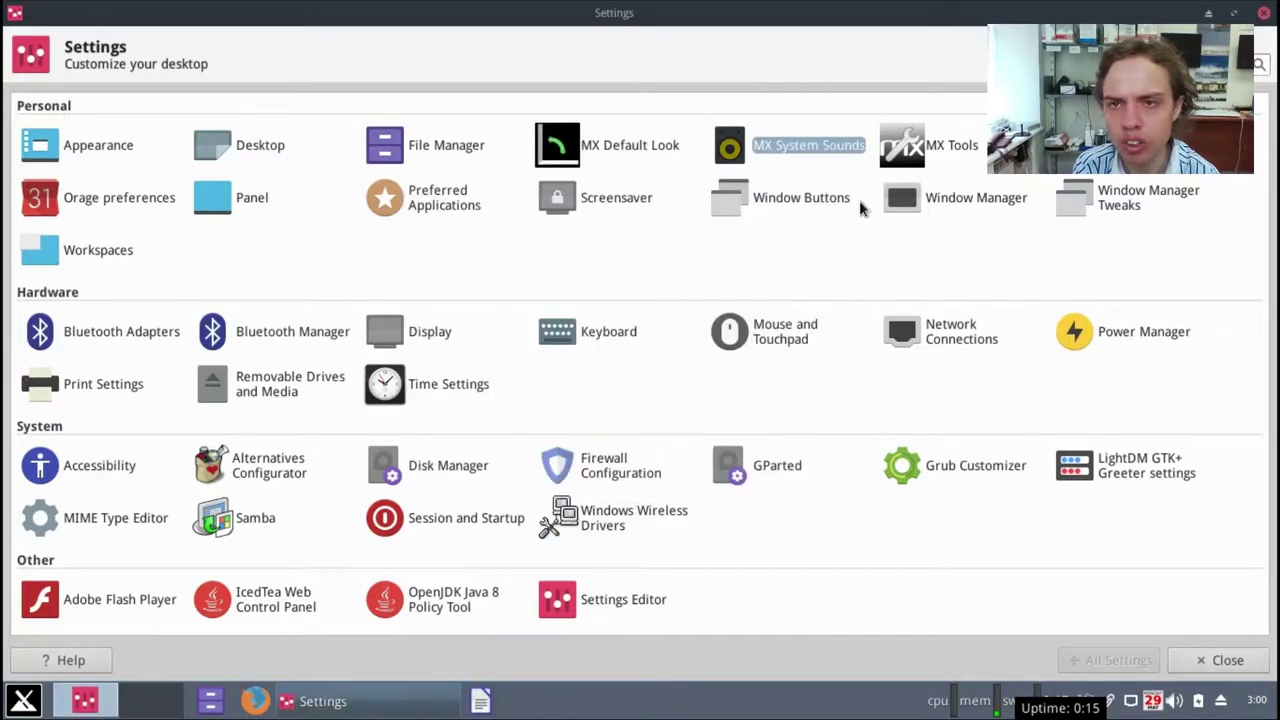
left_click(934, 148)
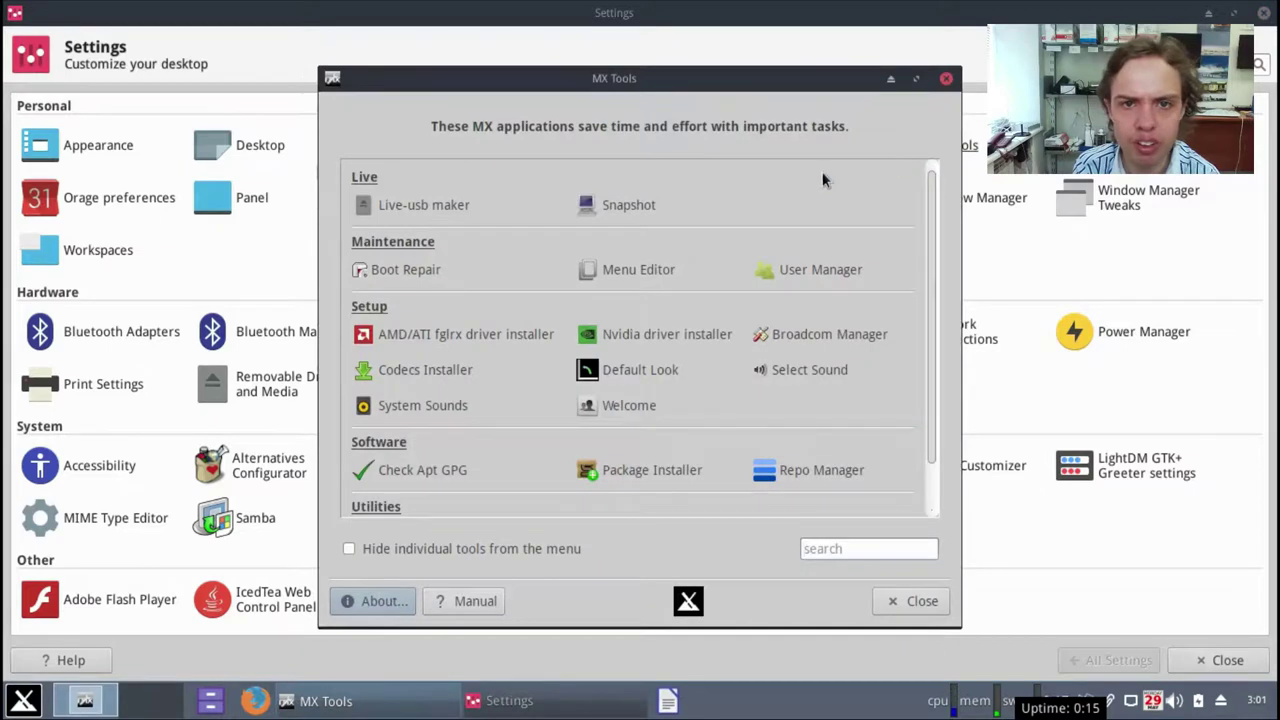
left_click(946, 80)
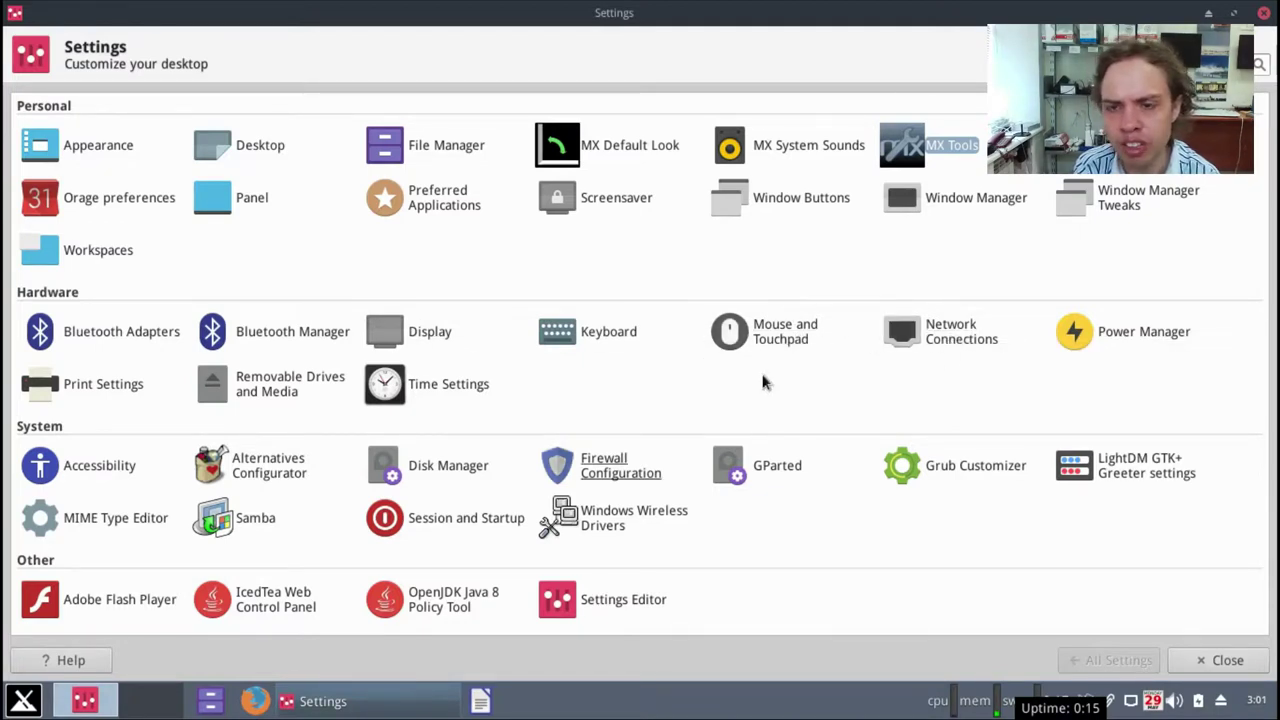
Step: Review the General, System, Display and Devices pages of Power Manager and return to all settings
left_click(1108, 335)
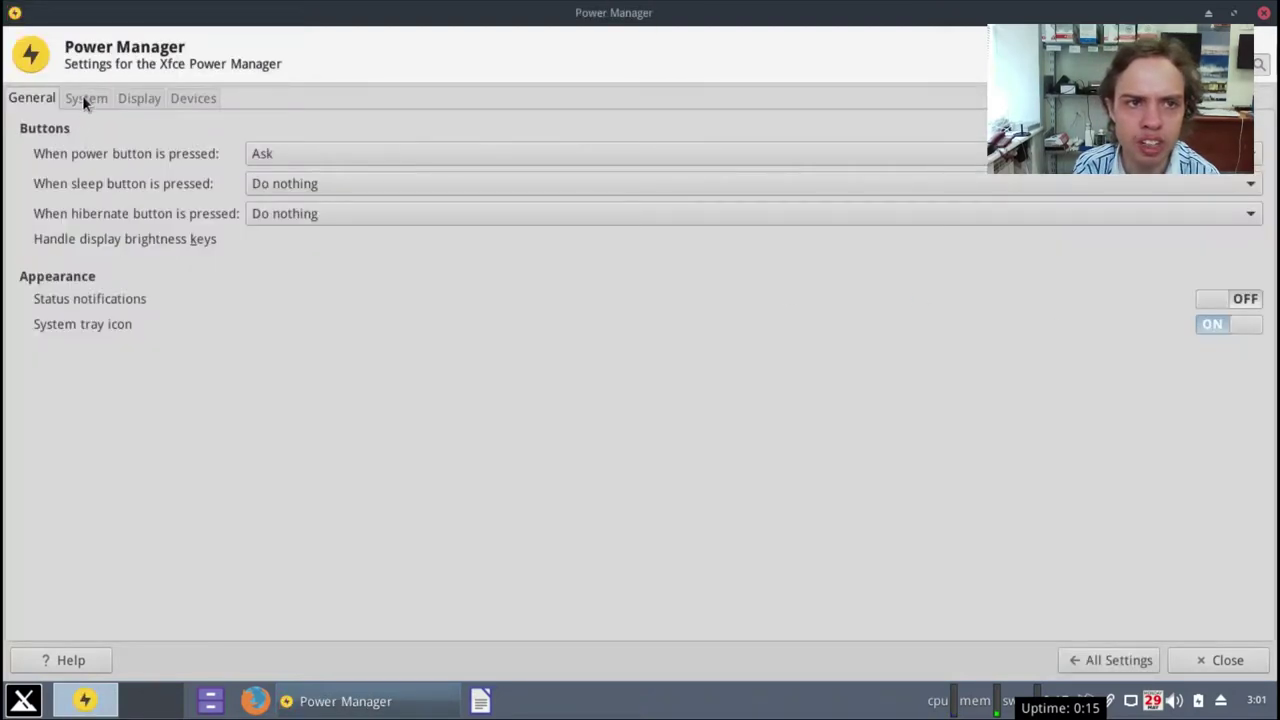
left_click(84, 97)
left_click(138, 97)
left_click(190, 98)
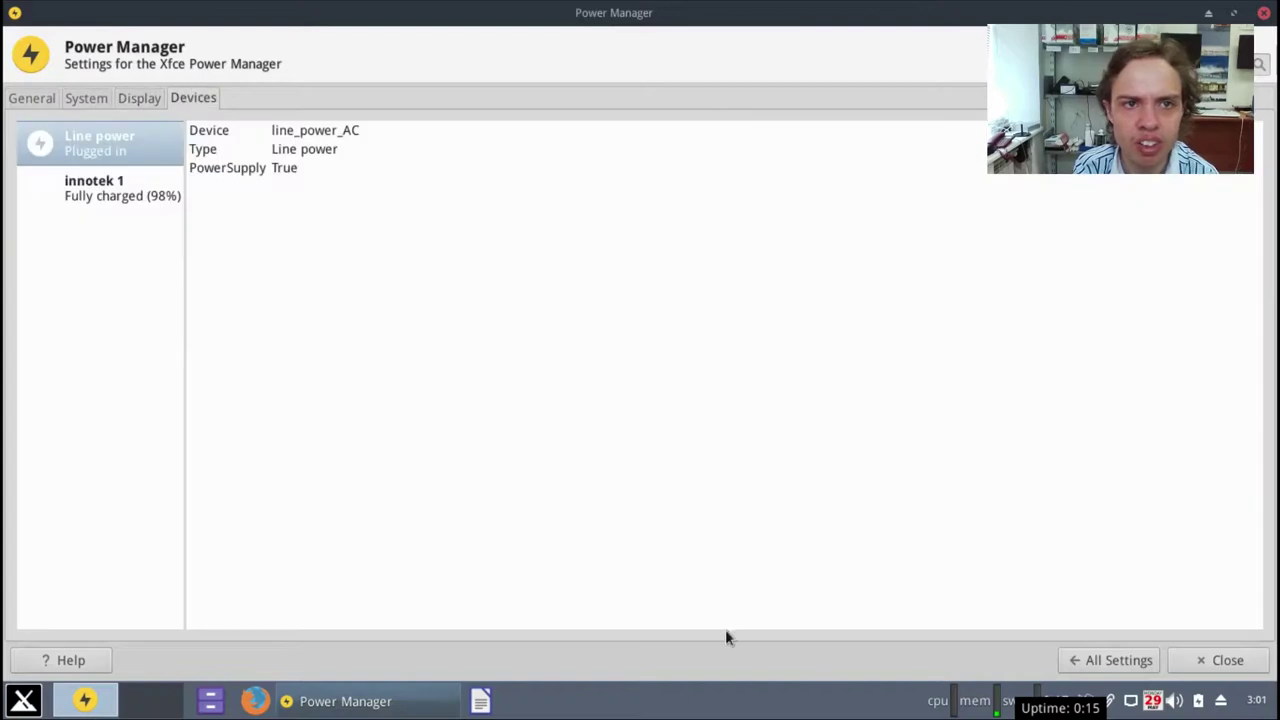
left_click(1122, 664)
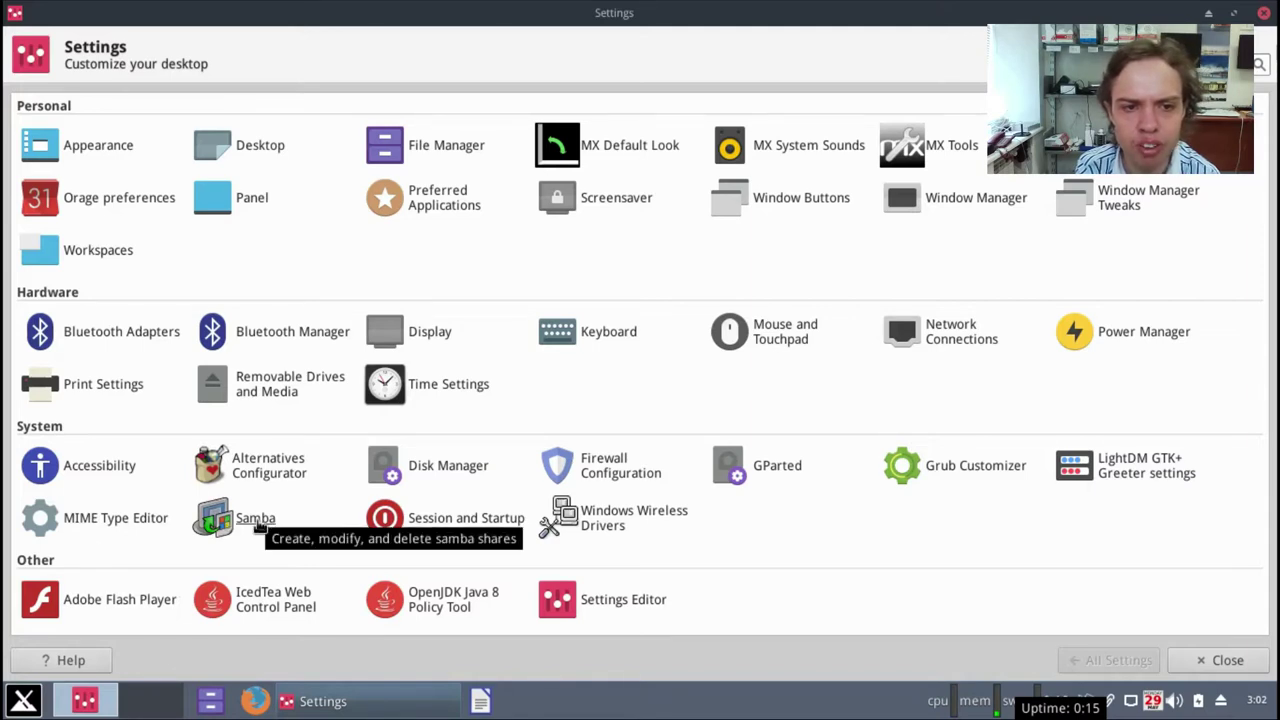
Step: Review the General, Splash, Application Autostart, Session and Advanced pages of Session and Startup and return to all settings
left_click(430, 520)
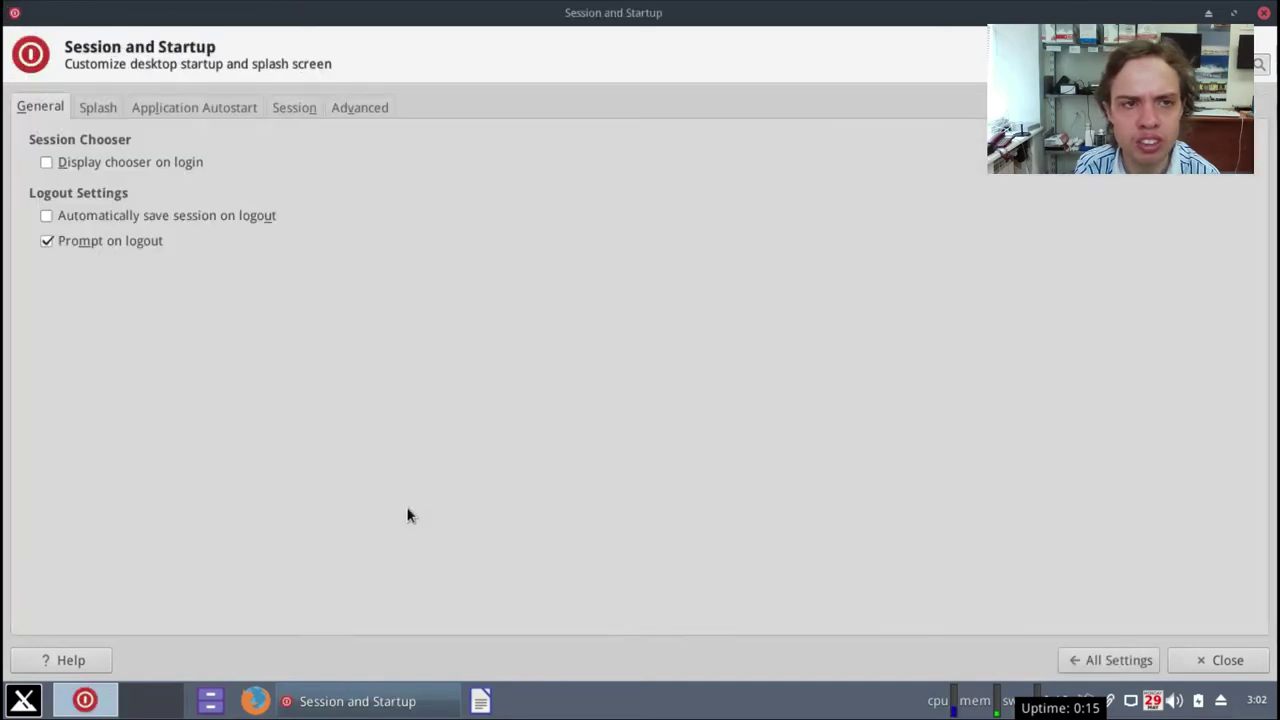
left_click(112, 105)
left_click(174, 105)
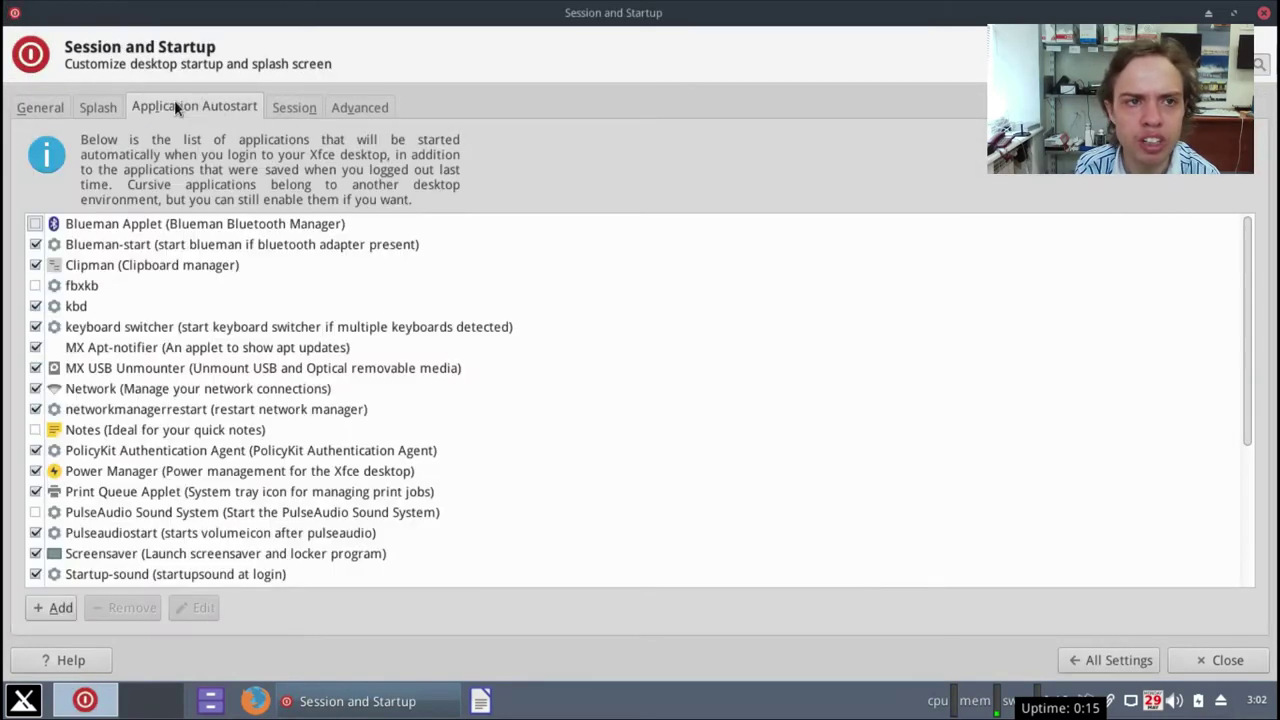
left_click(285, 108)
left_click(352, 108)
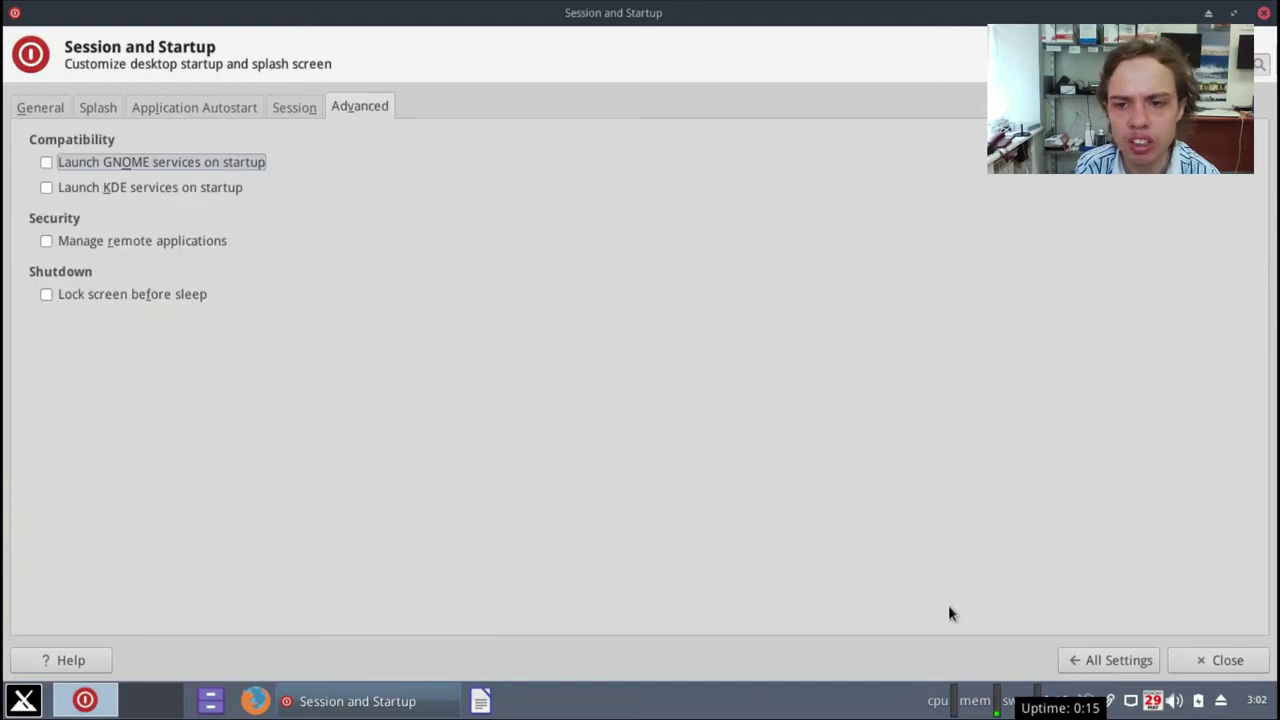
left_click(1118, 662)
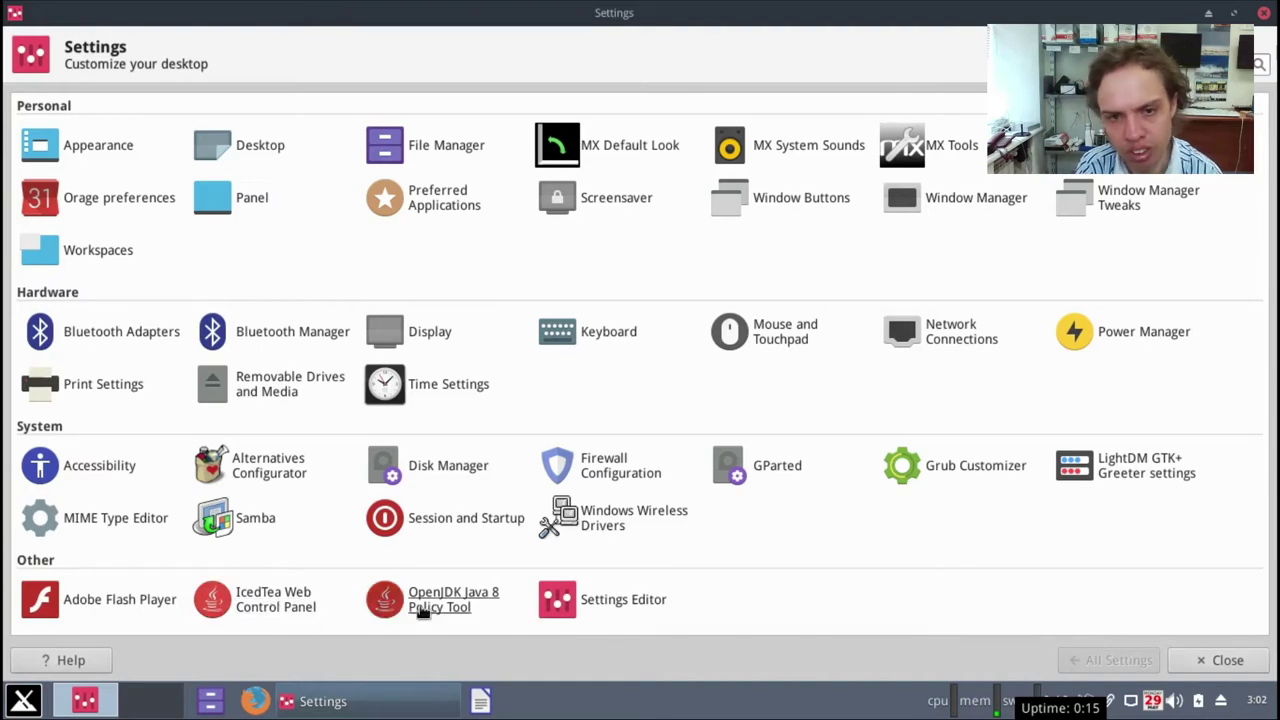
Step: View the Xfconf channels in Settings Editor and close the Settings window
left_click(597, 604)
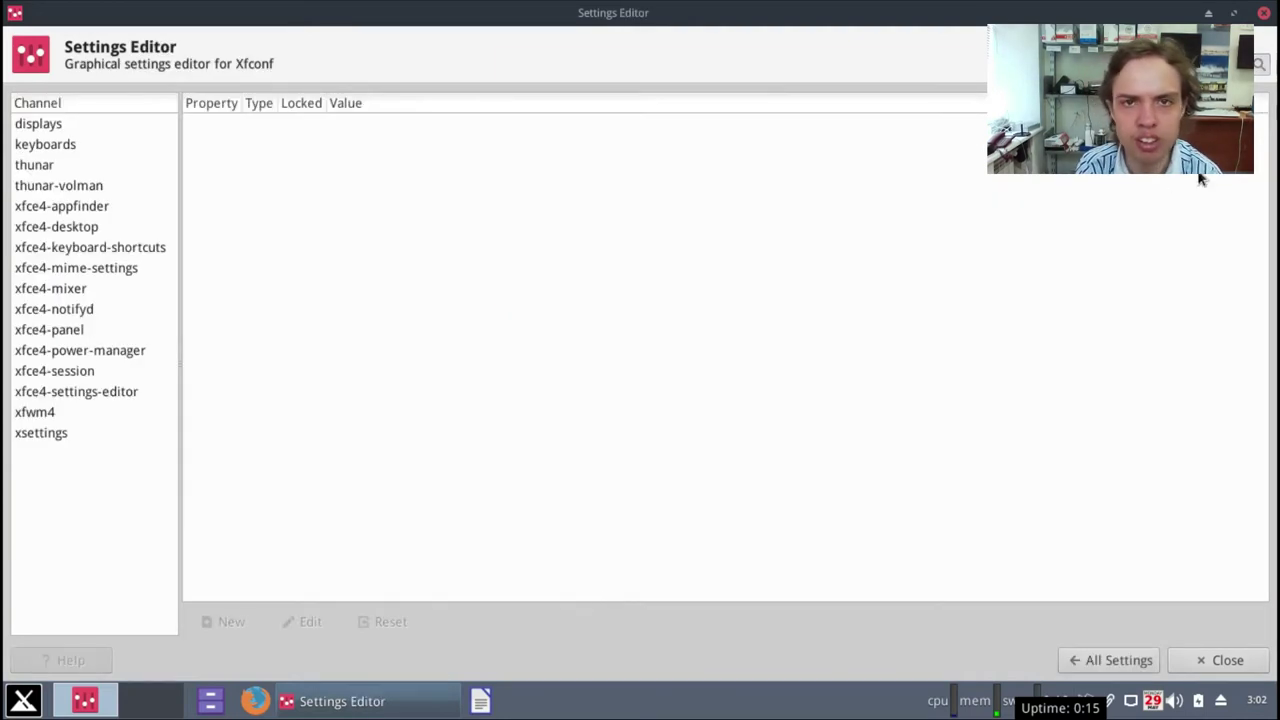
left_click(1264, 12)
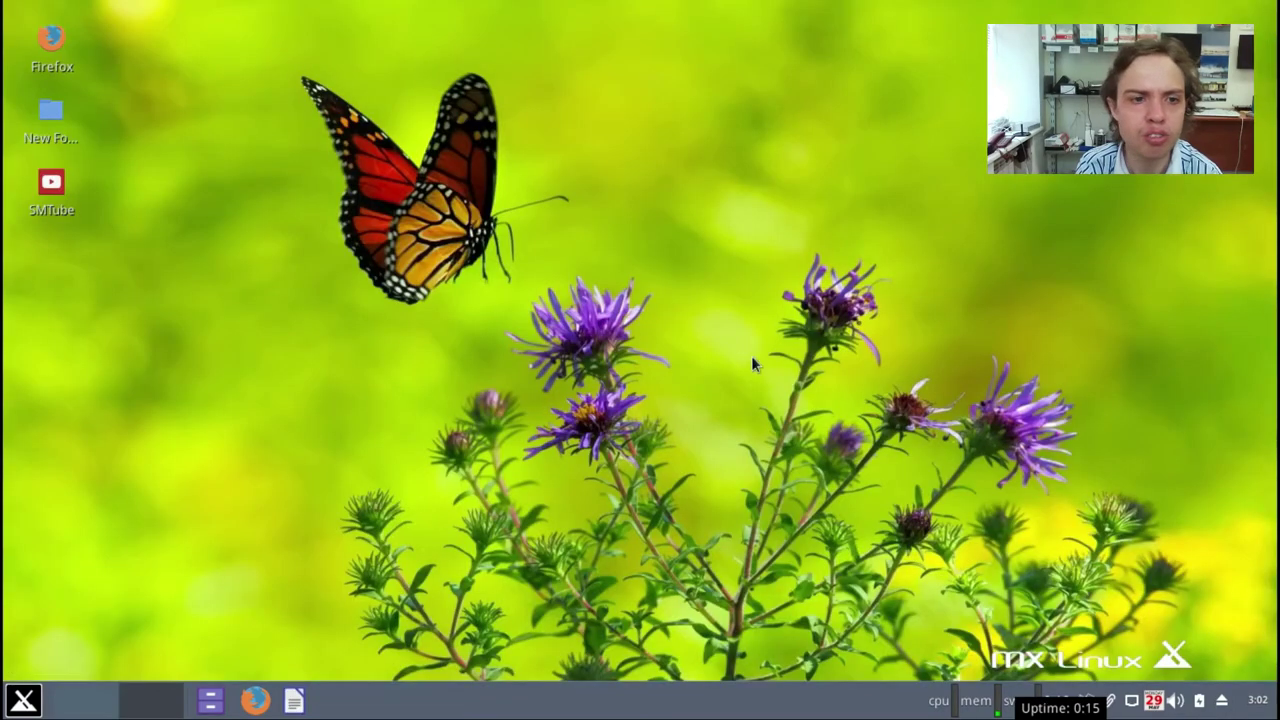
Step: Lock the screen from Whisker Menu and unlock the session with the account password
left_click(24, 701)
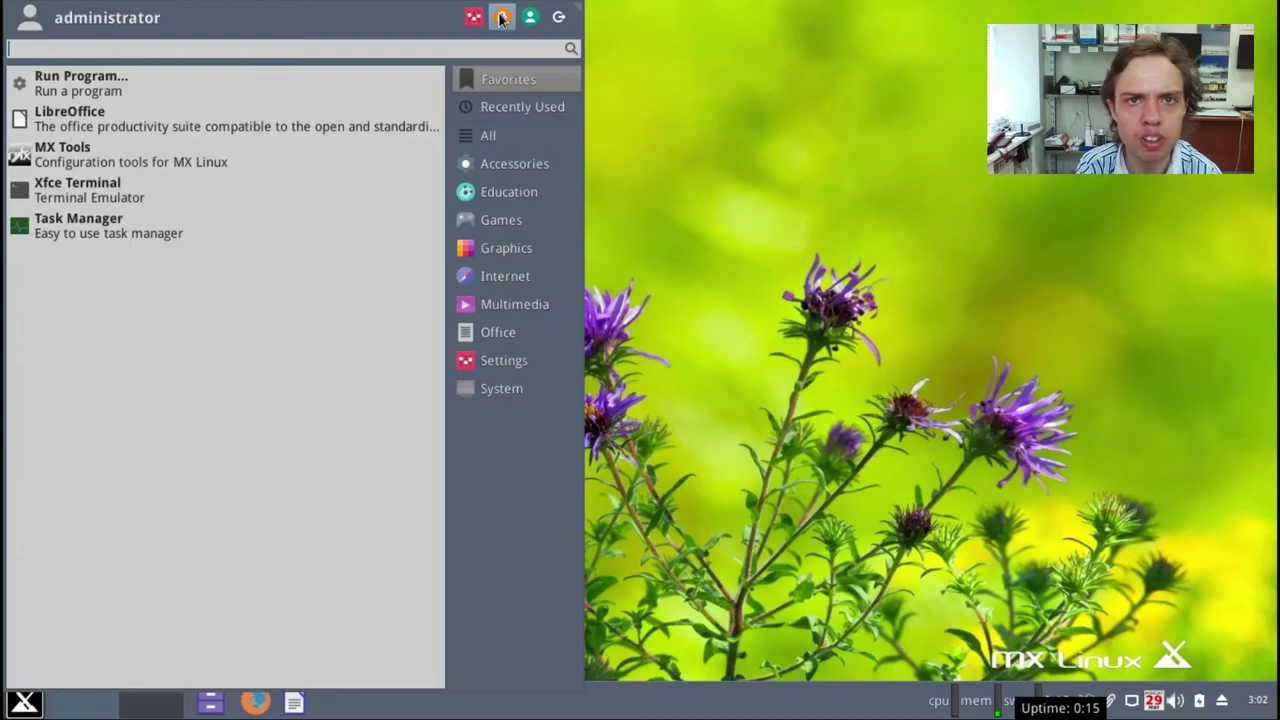
left_click(502, 17)
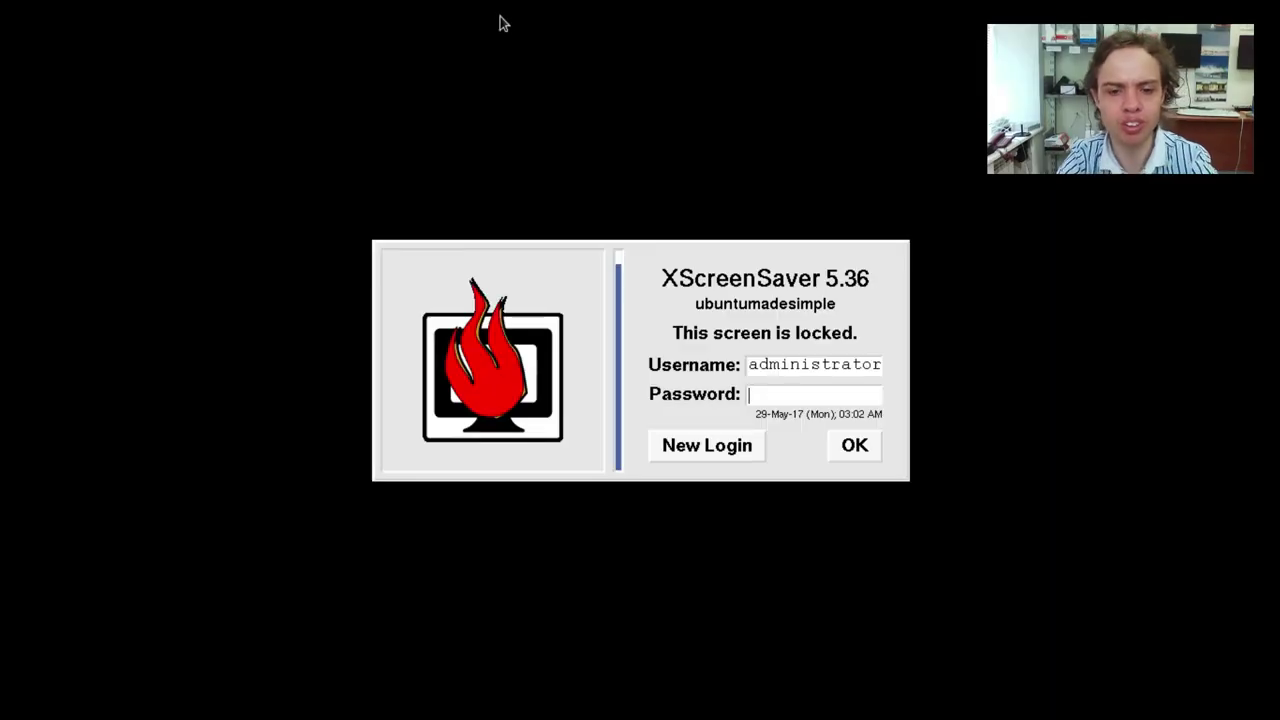
type("******")
key("Return")
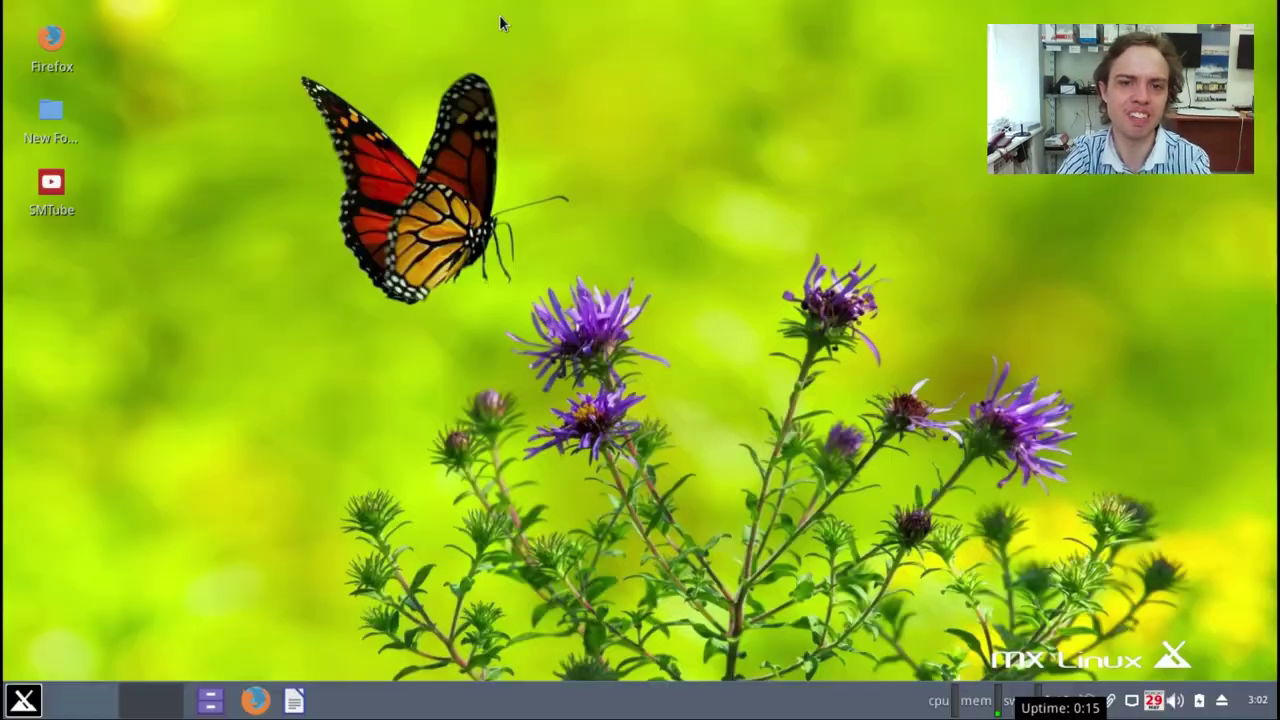
Step: View the User Switching dialog and cancel it, and bring up the log out dialog with the session-ending options
left_click(24, 700)
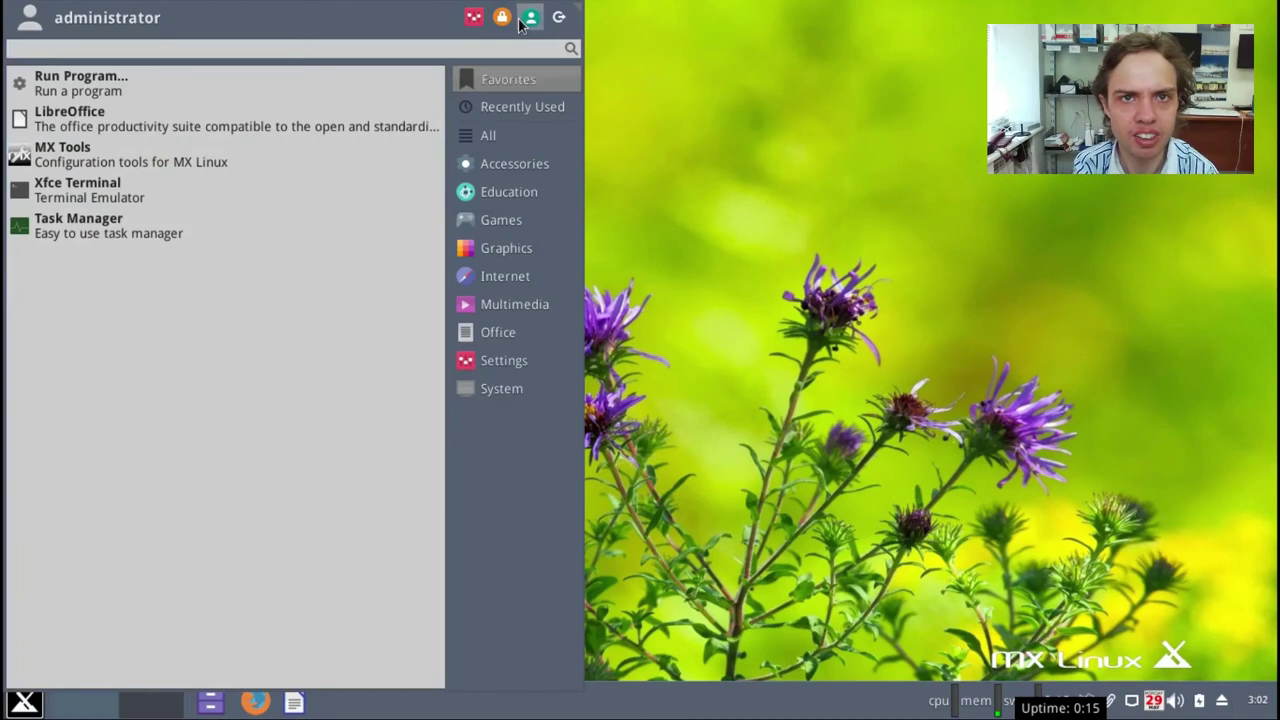
left_click(528, 18)
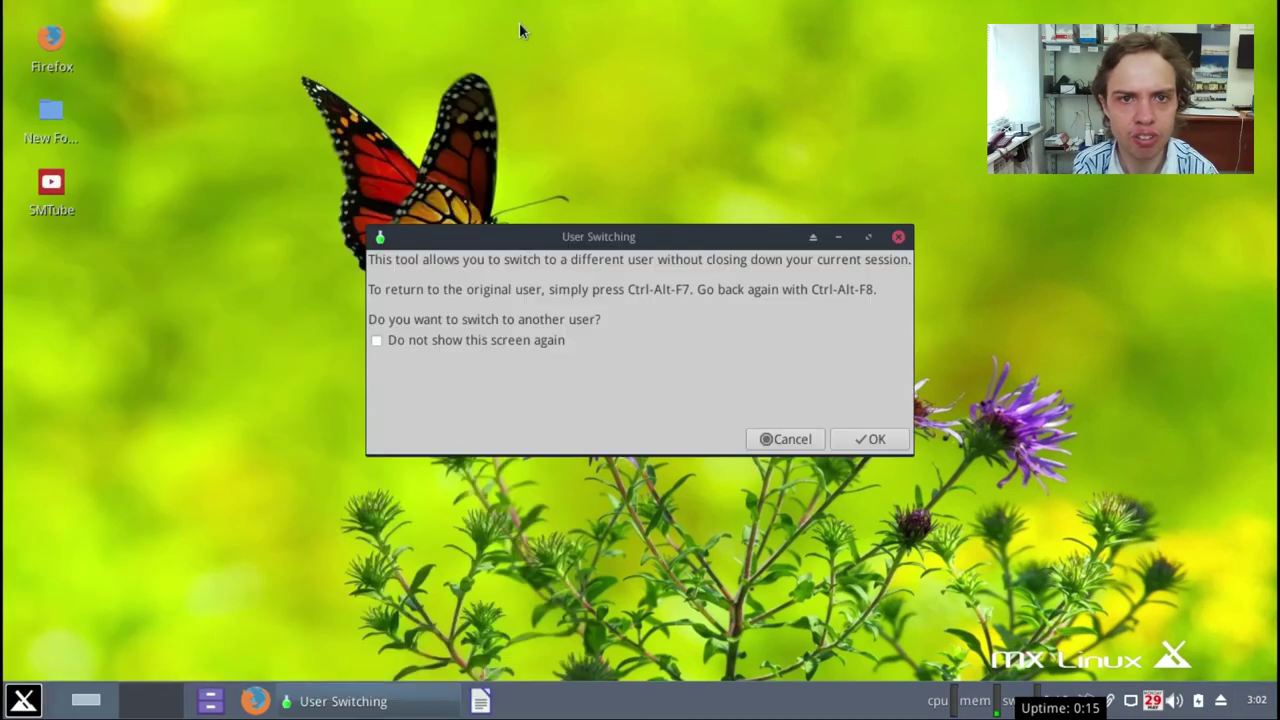
left_click(780, 439)
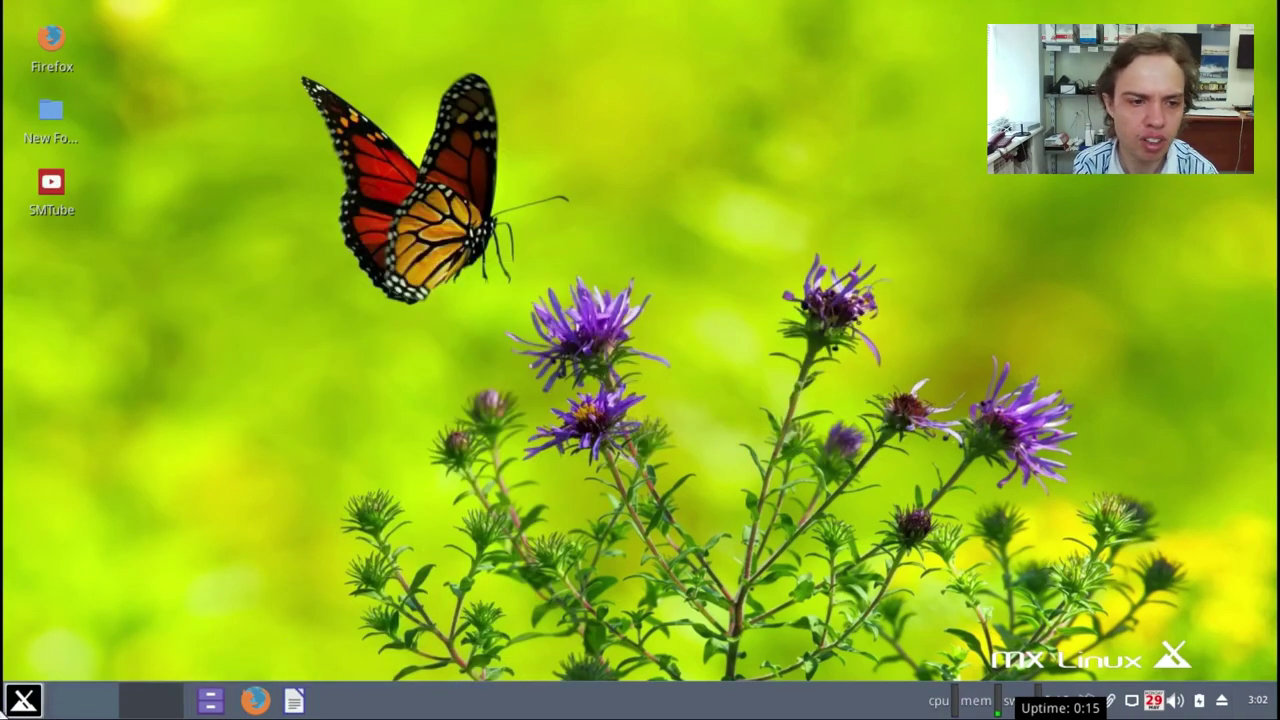
key("super")
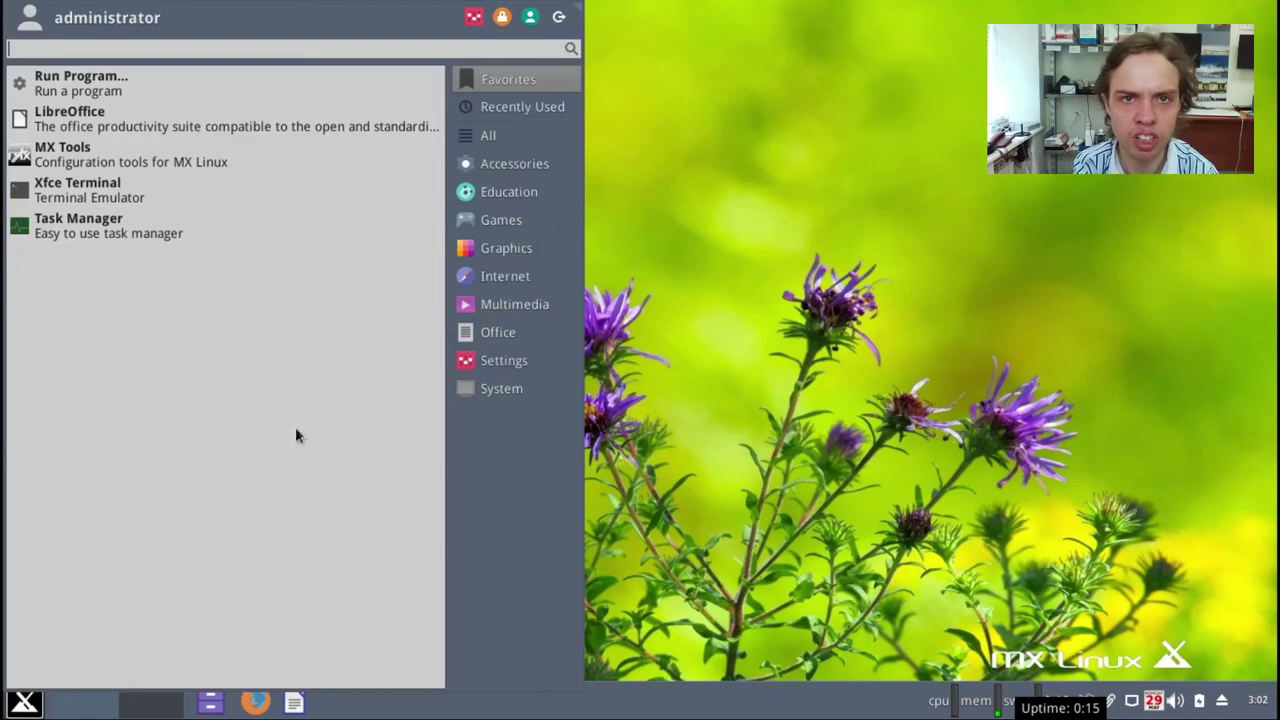
left_click(559, 17)
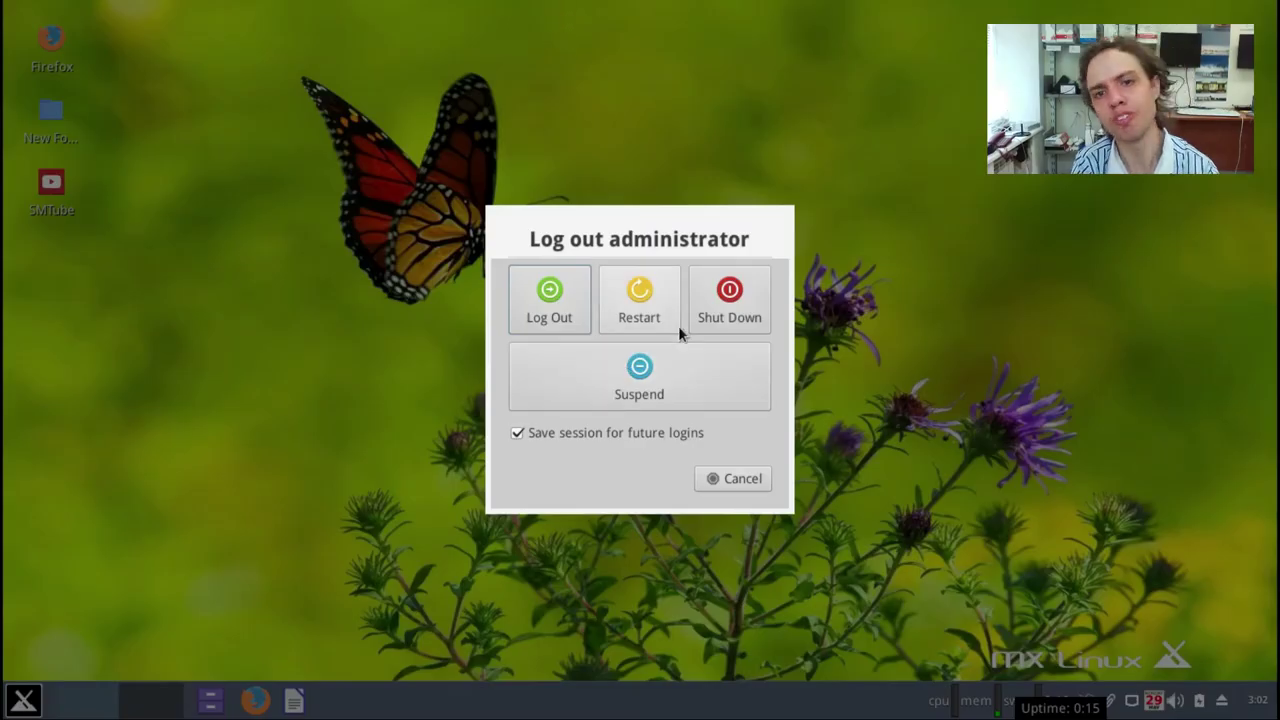